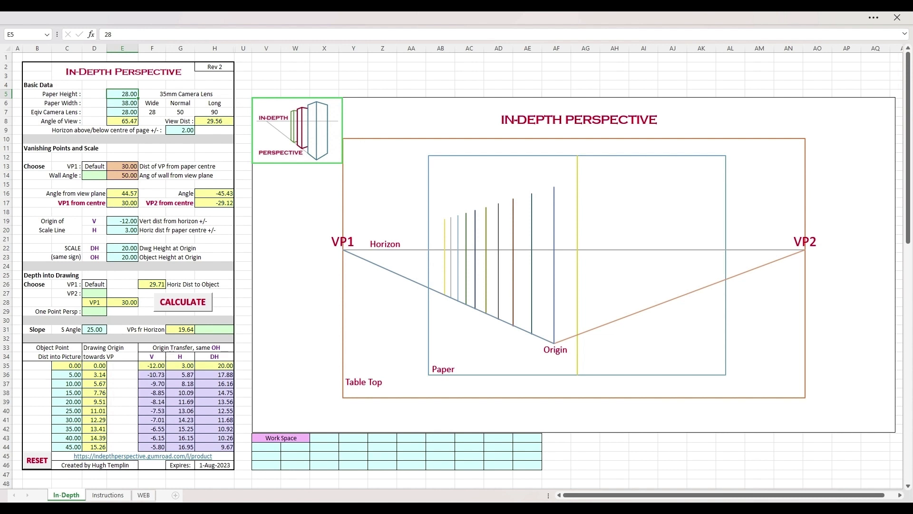
# Review the WEB and Instructions sheets, and the paper width, angle of view and viewing distance on the In-Depth sheet.
pyautogui.click(143, 495)
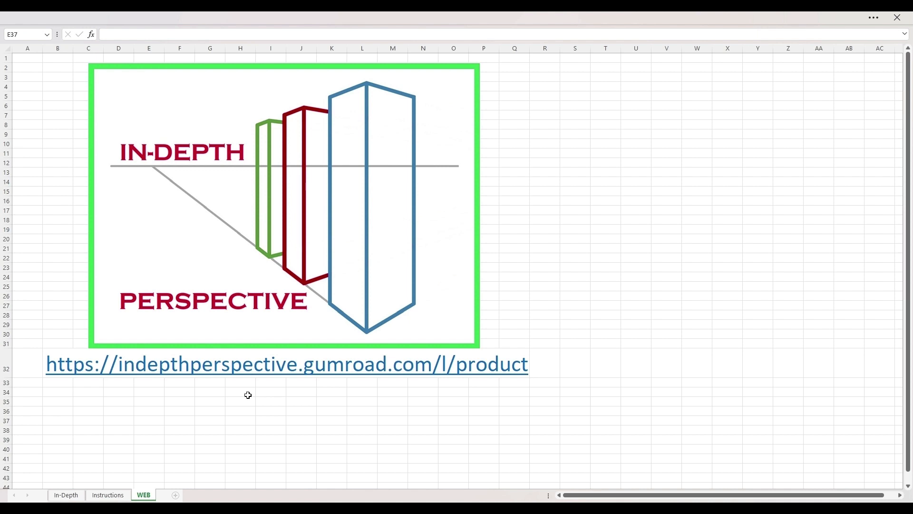
pyautogui.click(76, 496)
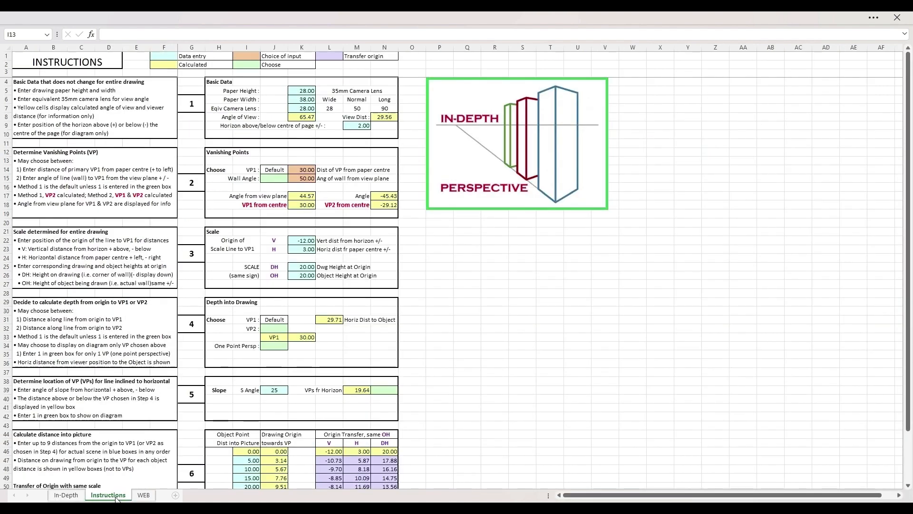
pyautogui.click(109, 495)
pyautogui.scroll(-5, 266, 324)
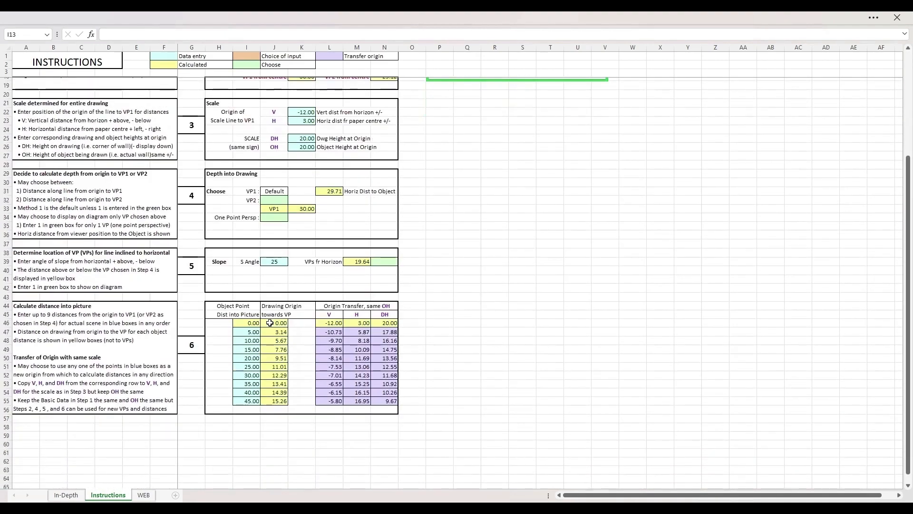
pyautogui.scroll(5, 257, 336)
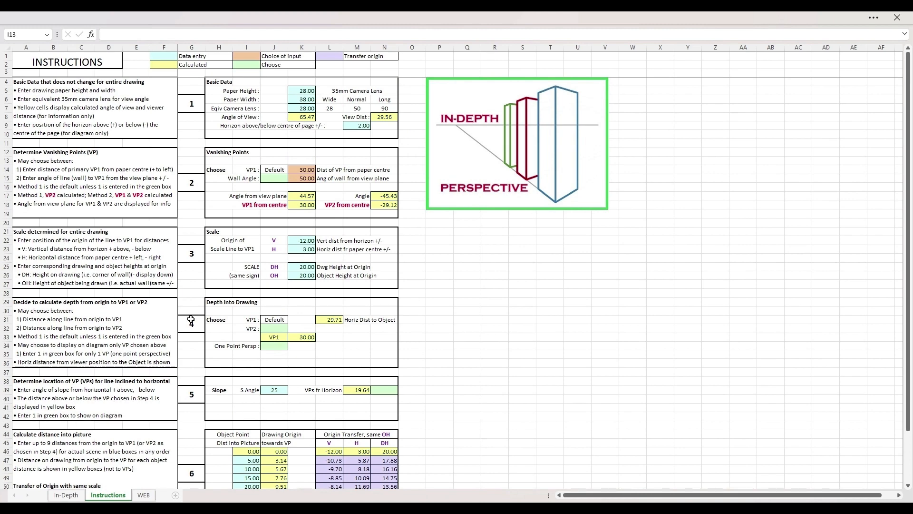
pyautogui.click(67, 495)
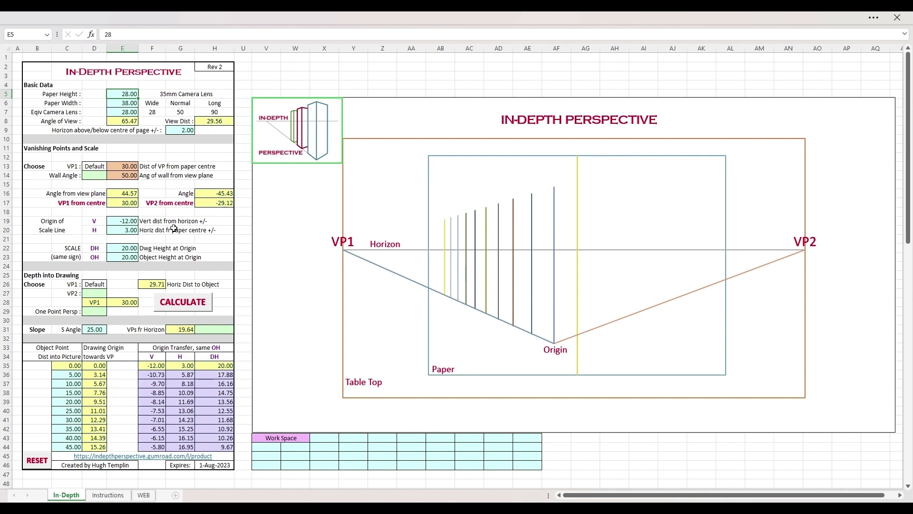
pyautogui.click(130, 103)
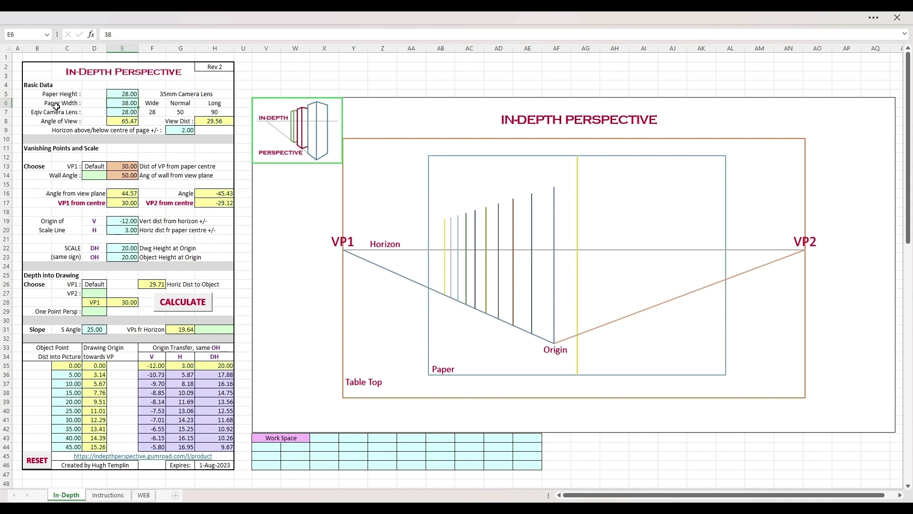
pyautogui.click(119, 122)
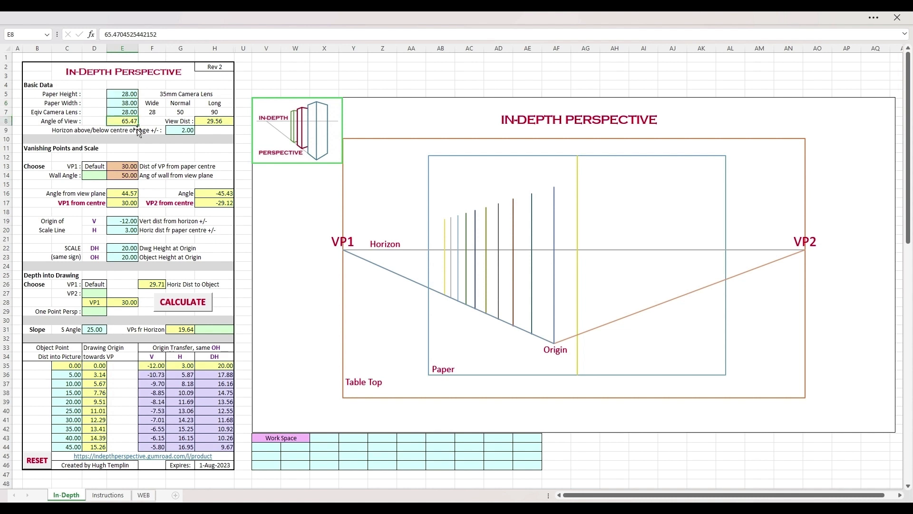
pyautogui.click(205, 122)
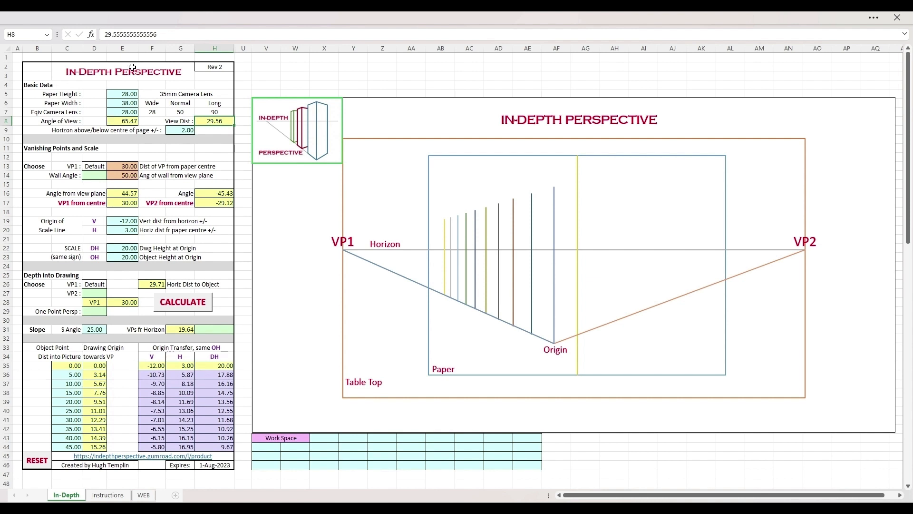
# Set the paper height to 38 and the paper width to 28, and recalculate the perspective diagram.
pyautogui.click(114, 94)
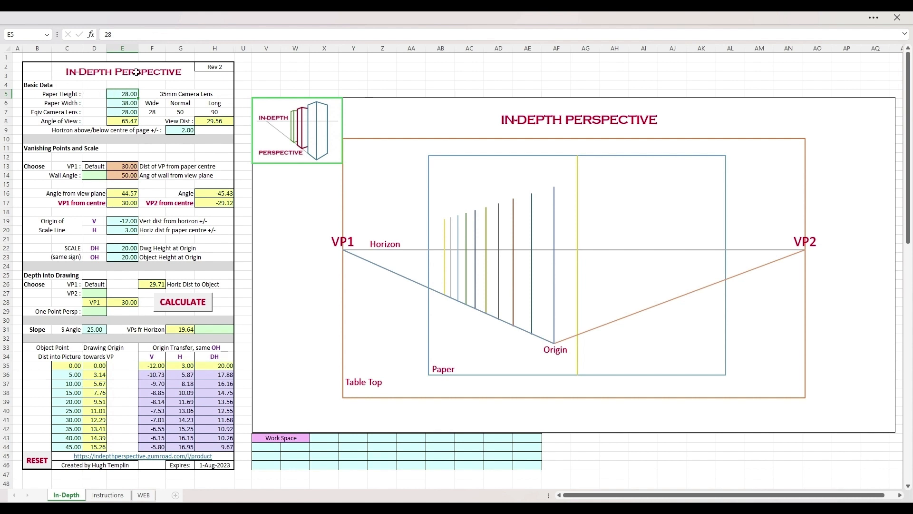
pyautogui.write('38')
pyautogui.press('Return')
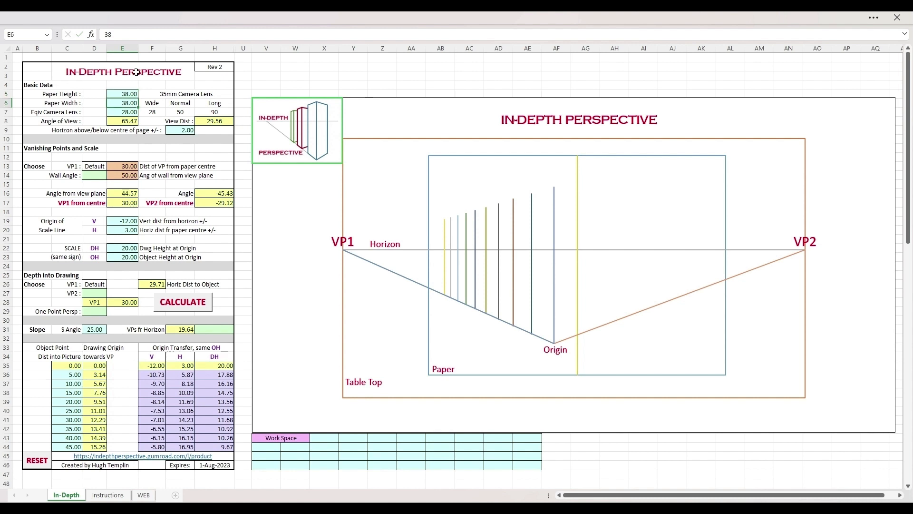
pyautogui.write('28')
pyautogui.press('Return')
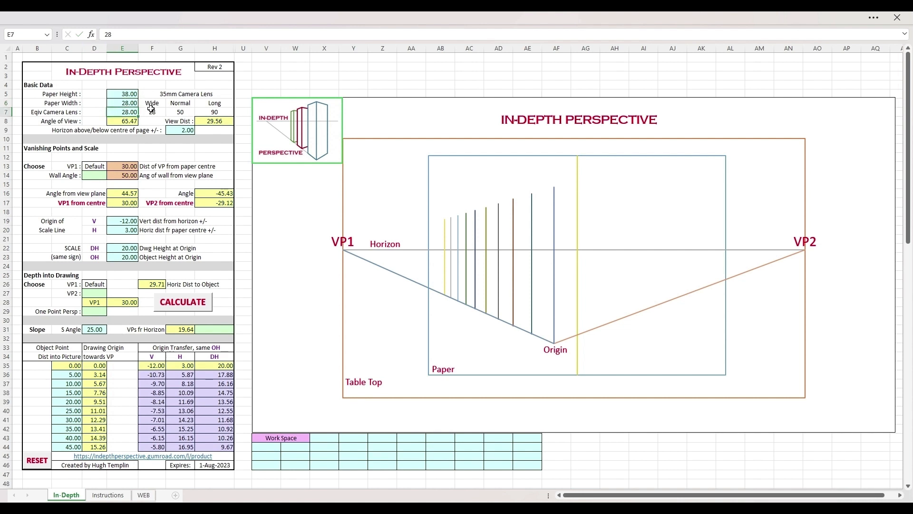
pyautogui.click(192, 309)
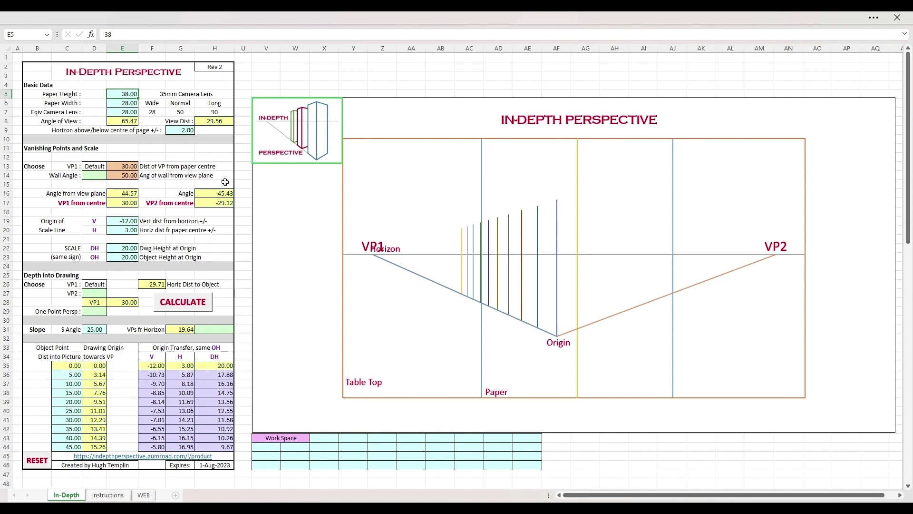
# Reset the perspective inputs to their default values and recalculate the diagram.
pyautogui.click(42, 464)
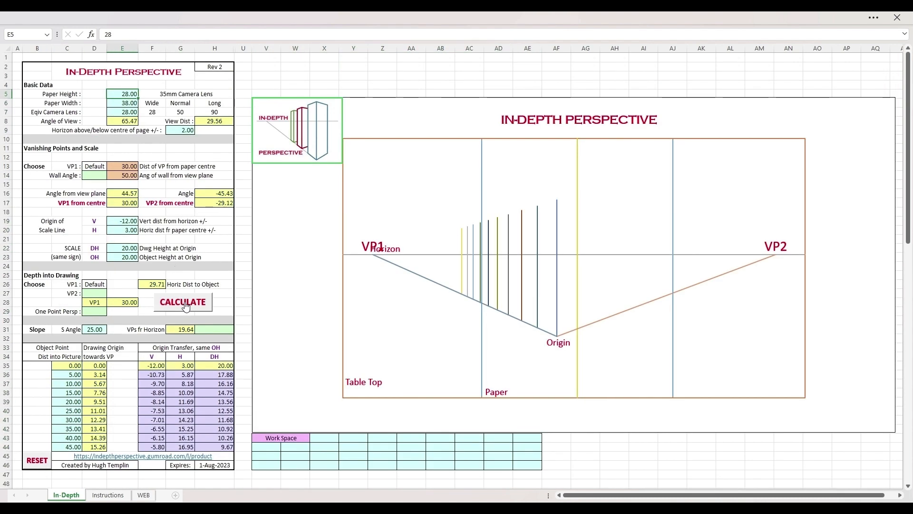
pyautogui.click(185, 304)
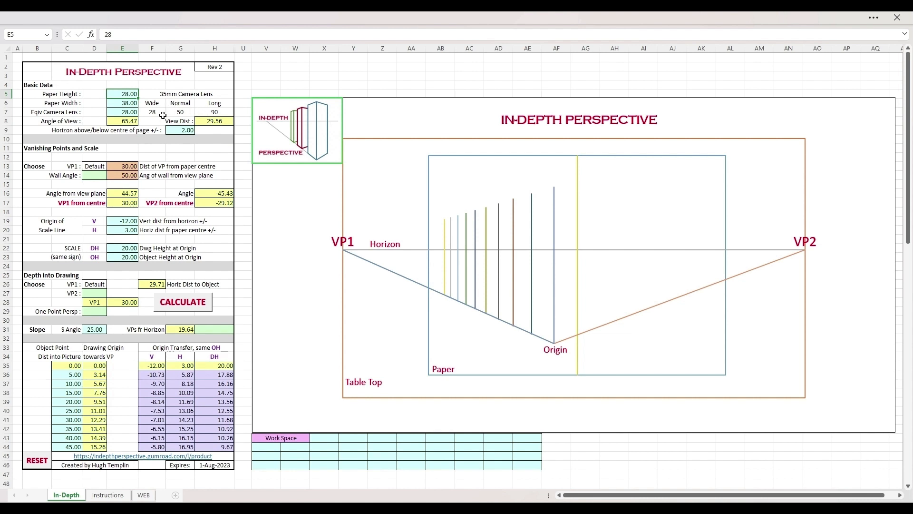
# Set the equivalent camera lens to 90 and recalculate the perspective diagram.
pyautogui.click(130, 114)
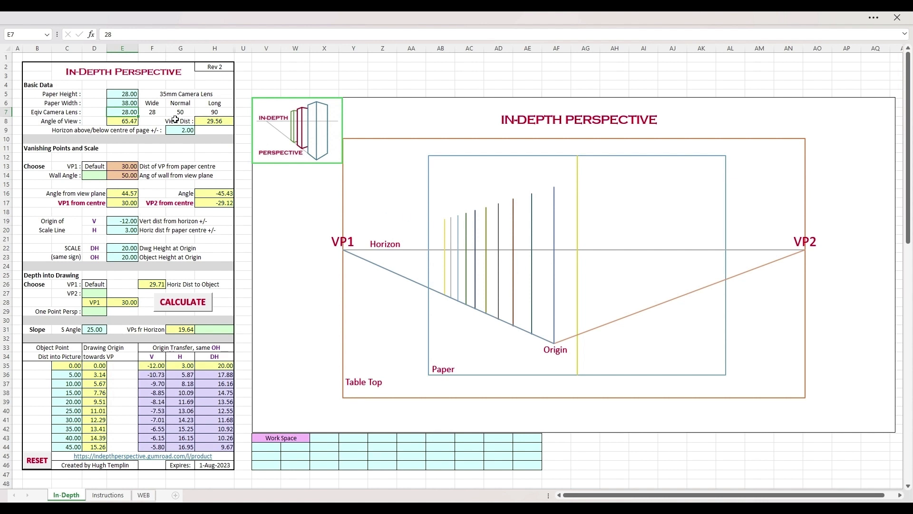
pyautogui.write('8')
pyautogui.write('0')
pyautogui.press('Return')
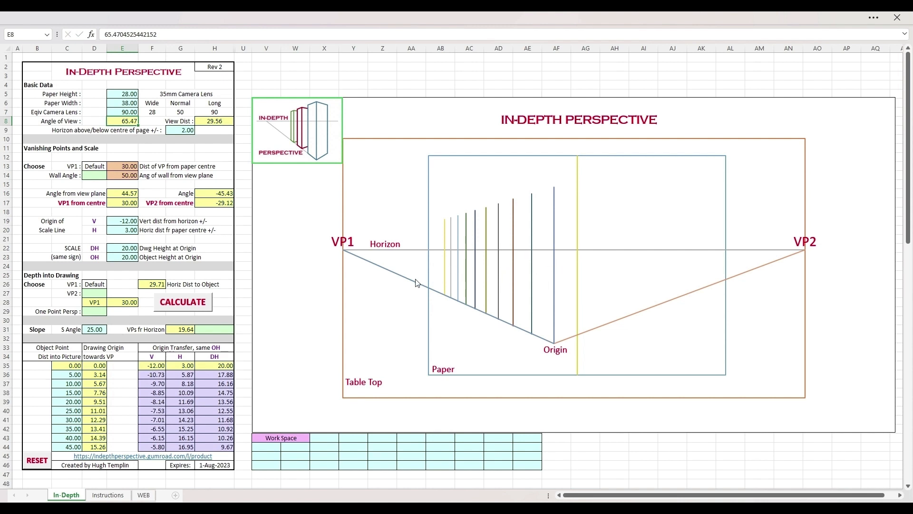
pyautogui.click(208, 303)
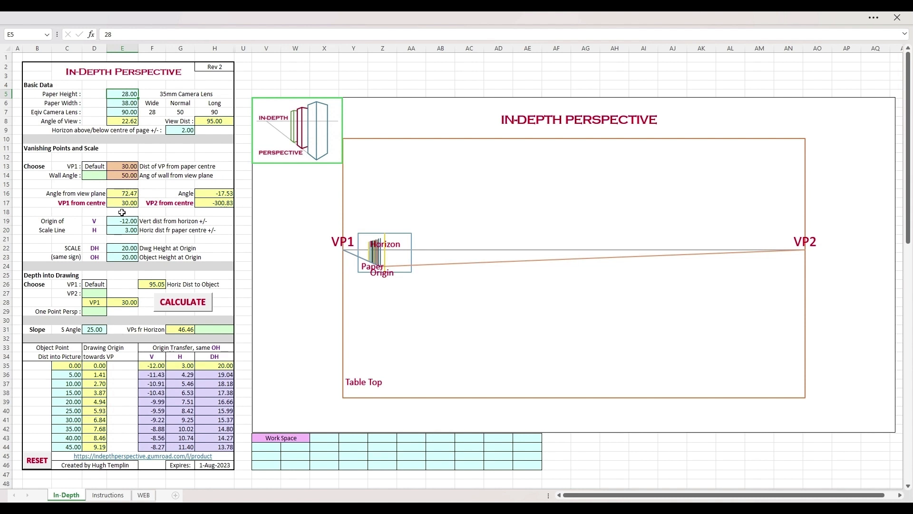
# Enable one-point perspective by entering 1 for it, and recalculate so the diagram uses only VP1.
pyautogui.click(118, 207)
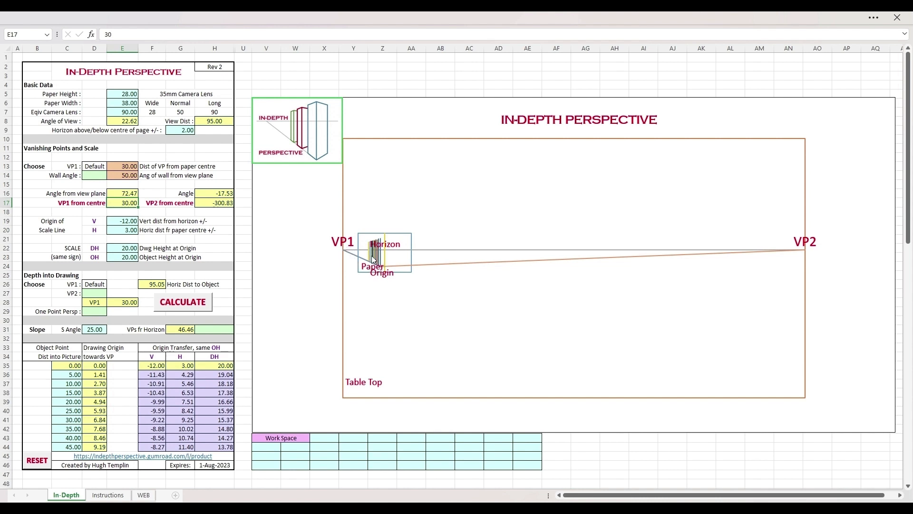
pyautogui.click(88, 316)
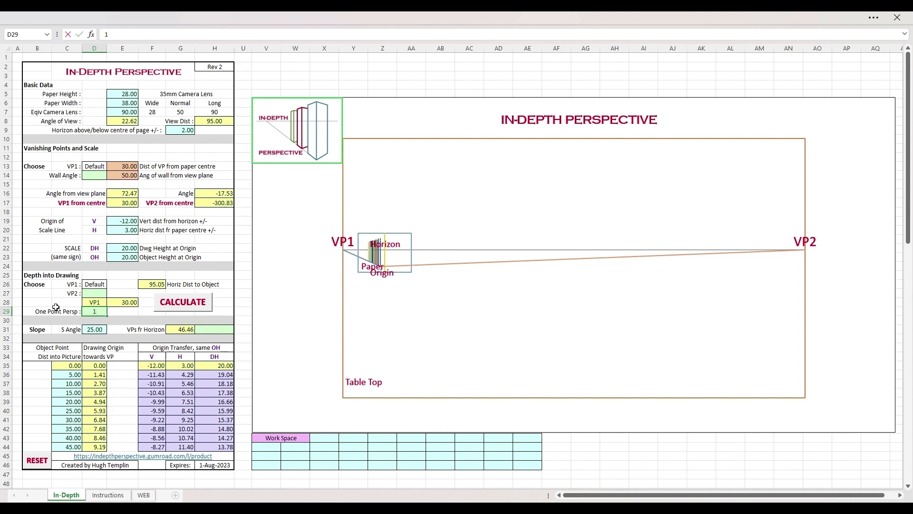
pyautogui.press('Return')
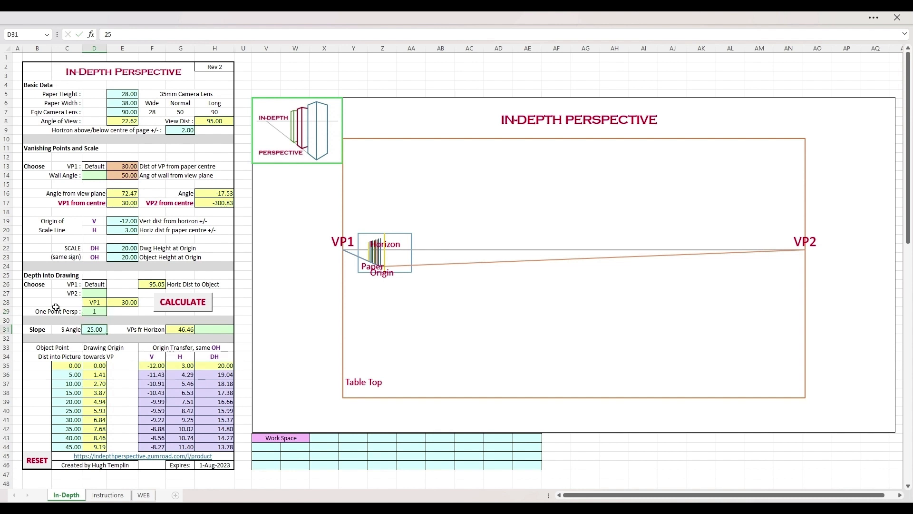
pyautogui.click(176, 310)
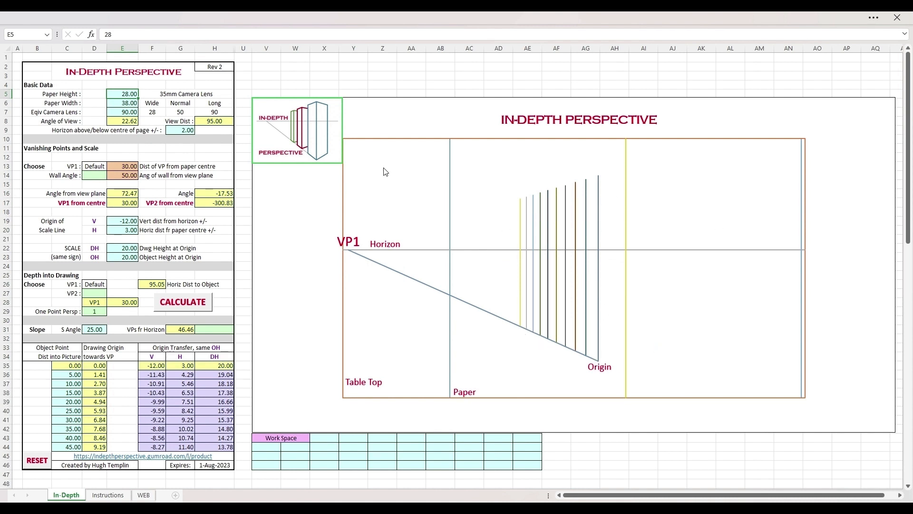
# Set the equivalent camera lens to 28 and recalculate the one-point perspective diagram.
pyautogui.click(121, 115)
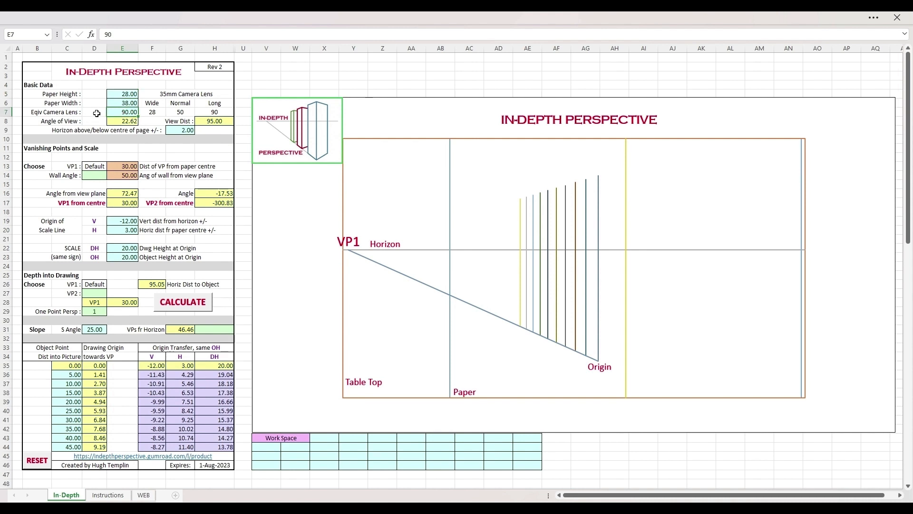
pyautogui.write('28')
pyautogui.press('Return')
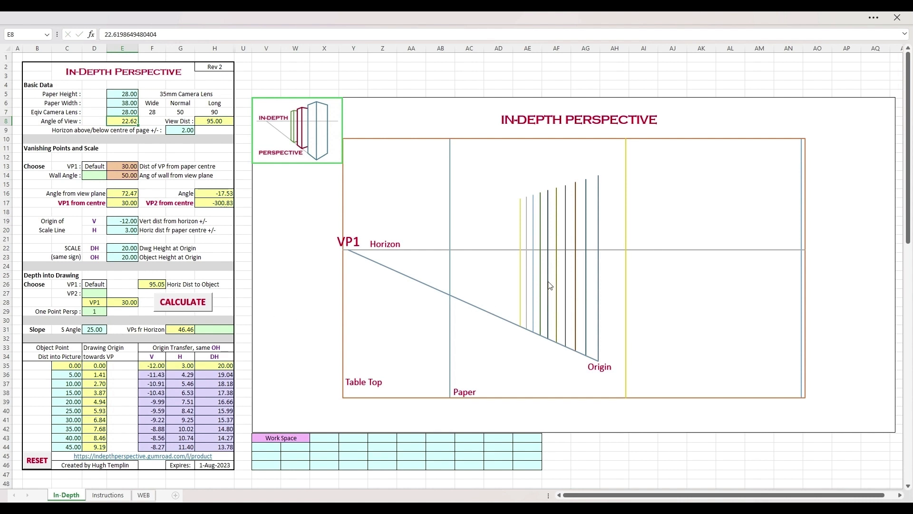
pyautogui.click(178, 305)
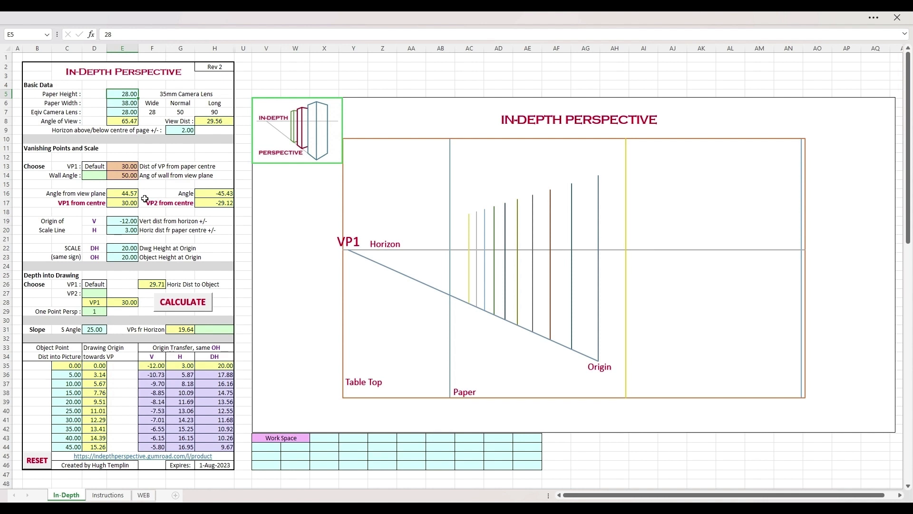
# Set the equivalent camera lens to 15 and recalculate the one-point perspective diagram.
pyautogui.click(119, 114)
pyautogui.write('15')
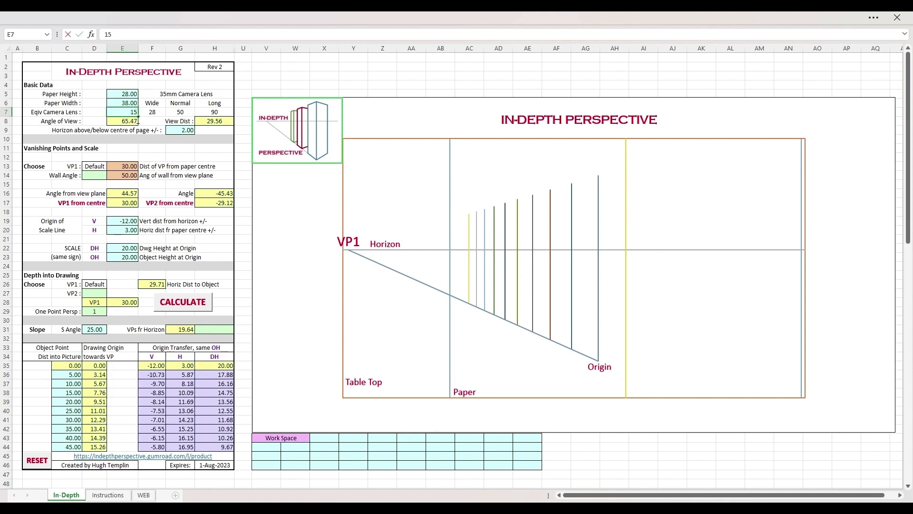
pyautogui.press('Return')
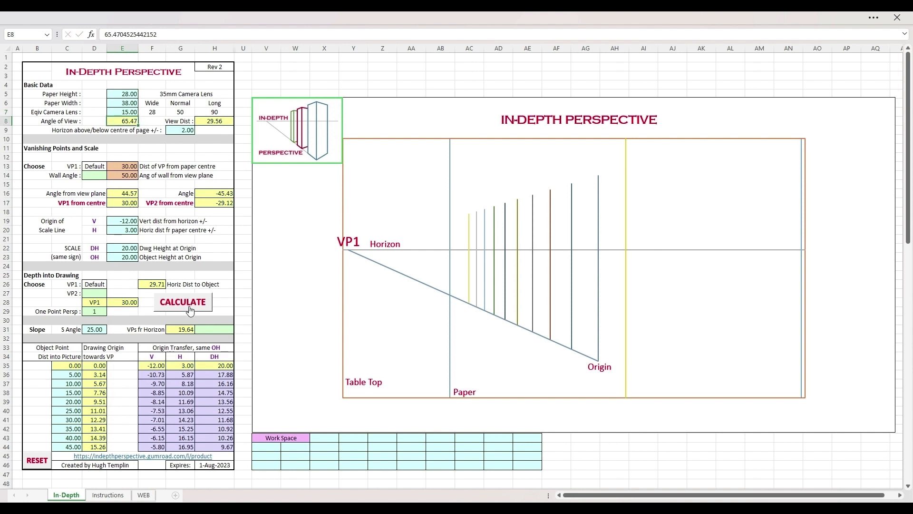
pyautogui.click(190, 310)
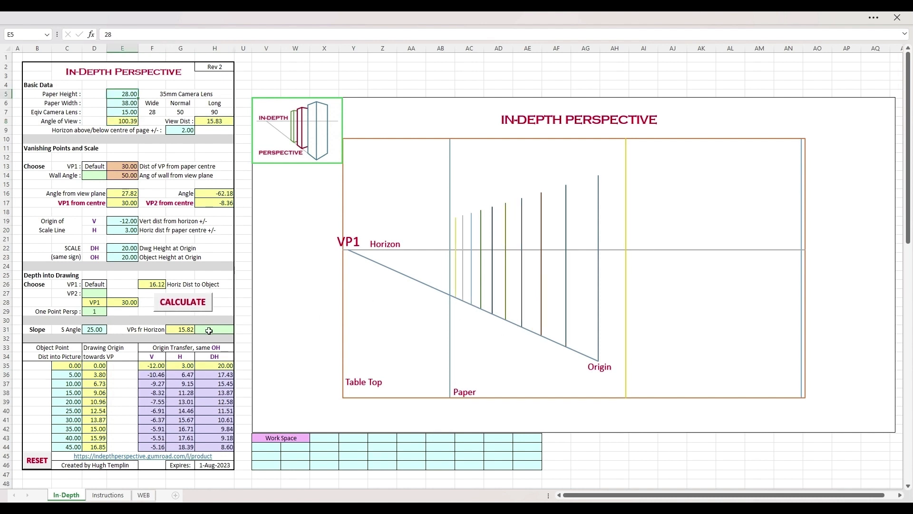
# Clear the one-point perspective option, recalculate the diagram, and examine the VP1 and VP2 angles from the view plane.
pyautogui.click(93, 313)
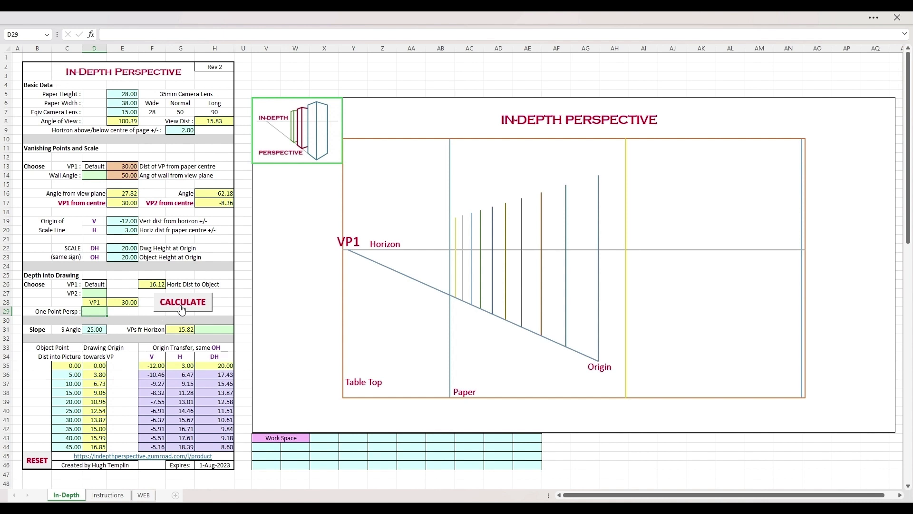
pyautogui.click(185, 312)
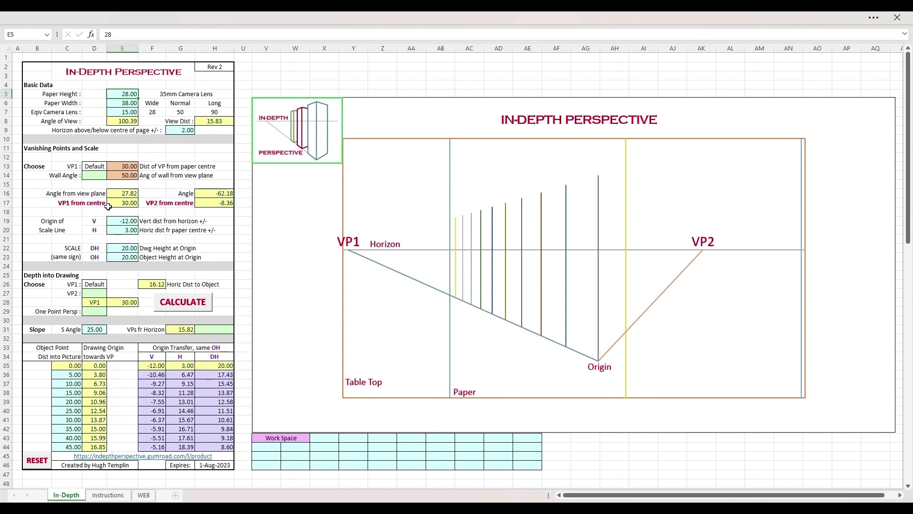
pyautogui.click(218, 196)
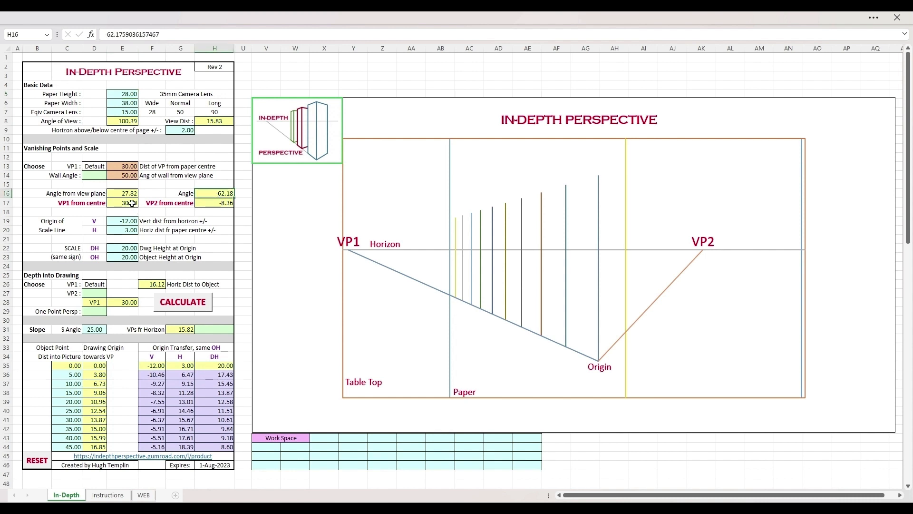
pyautogui.click(132, 196)
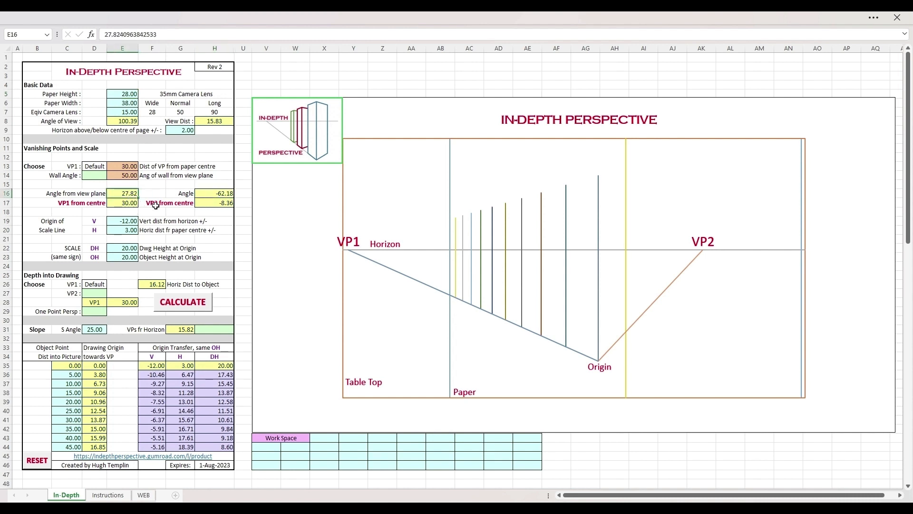
pyautogui.click(221, 197)
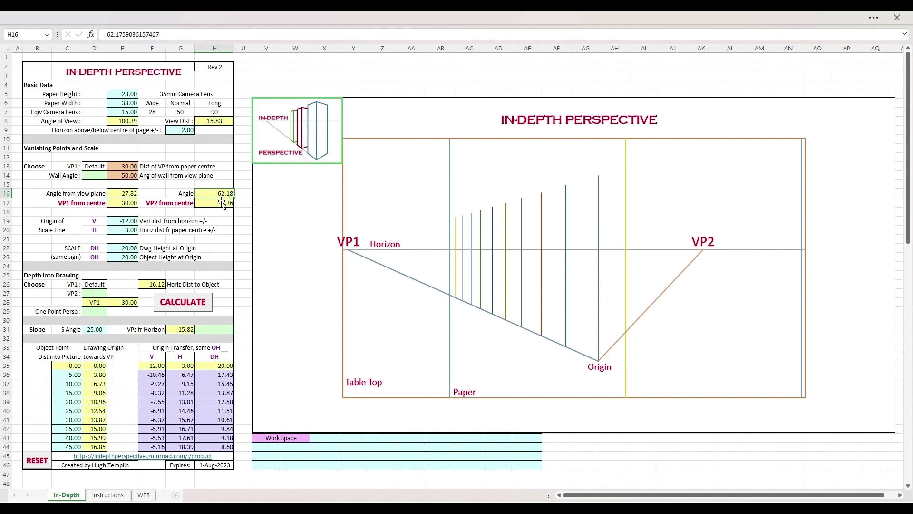
pyautogui.click(119, 197)
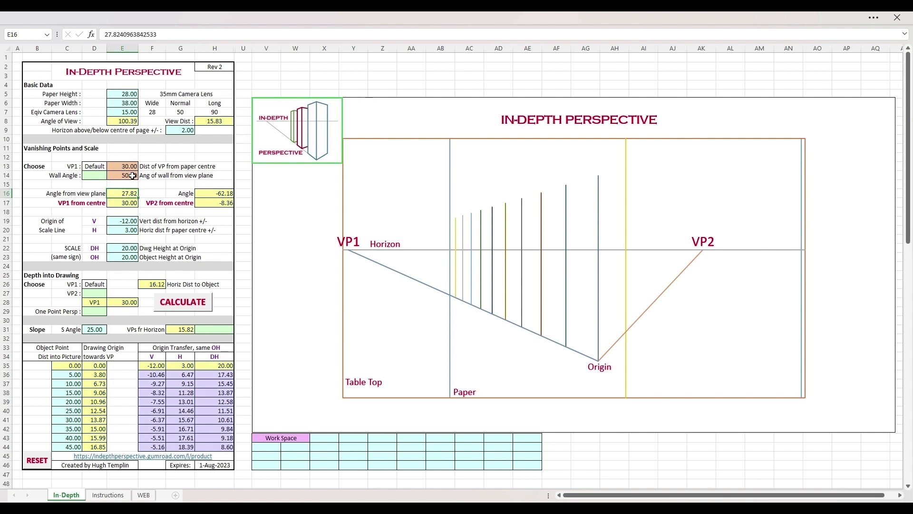
# Set the equivalent camera lens to 35, recalculate the diagram, and check the horizontal distance to the object.
pyautogui.click(130, 115)
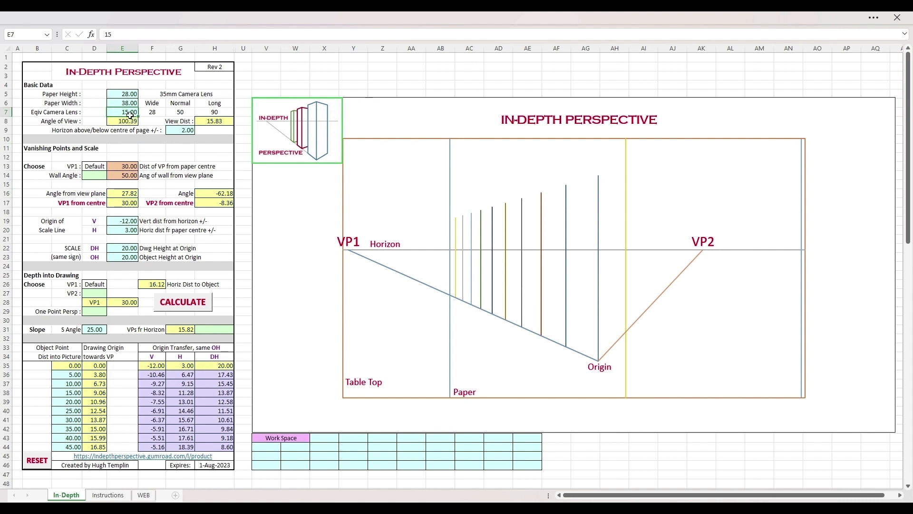
pyautogui.write('35')
pyautogui.press('Return')
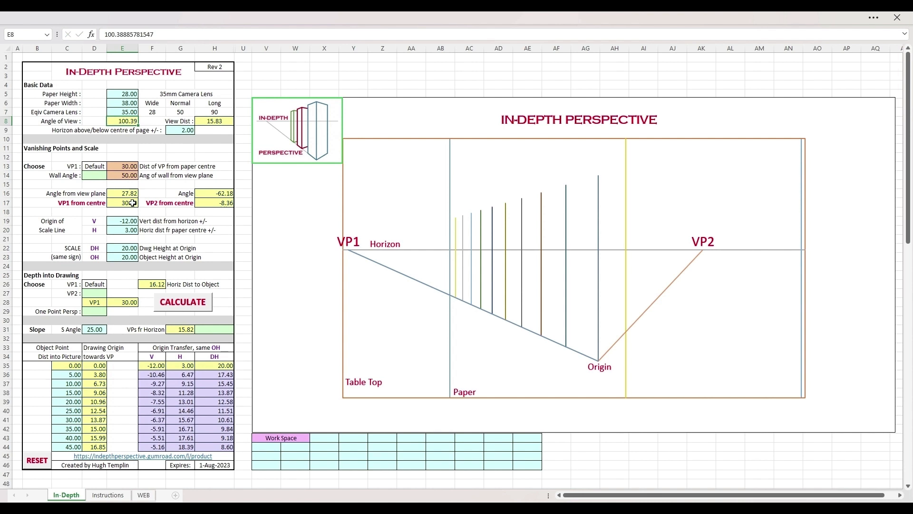
pyautogui.click(189, 303)
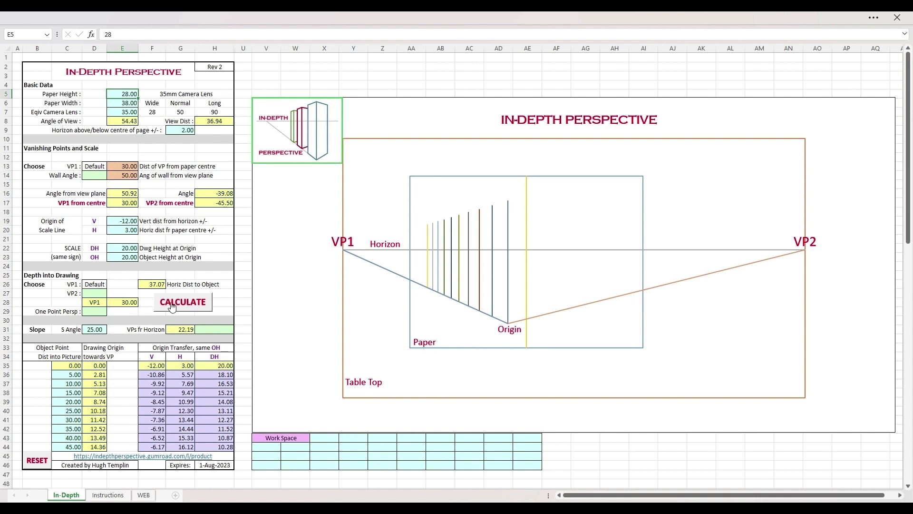
pyautogui.click(153, 285)
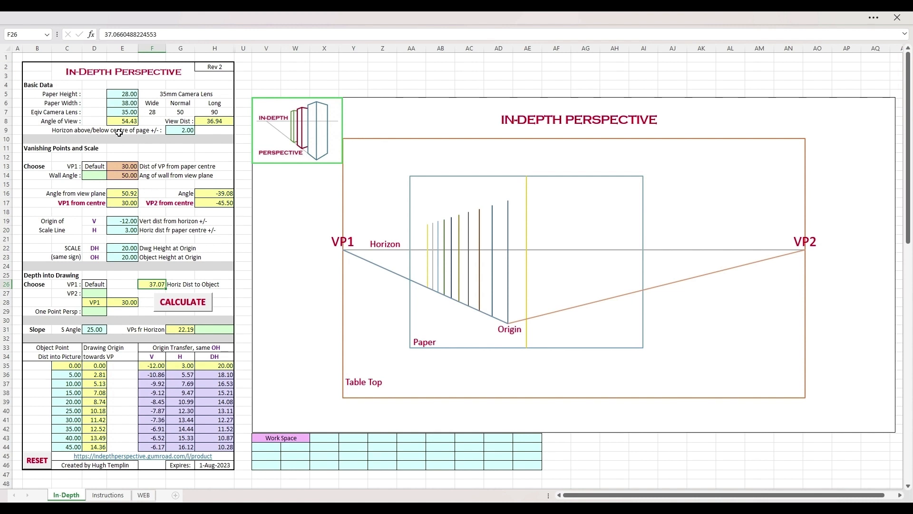
# Set the horizon's distance from the page centre to -3 and recalculate the diagram.
pyautogui.click(174, 136)
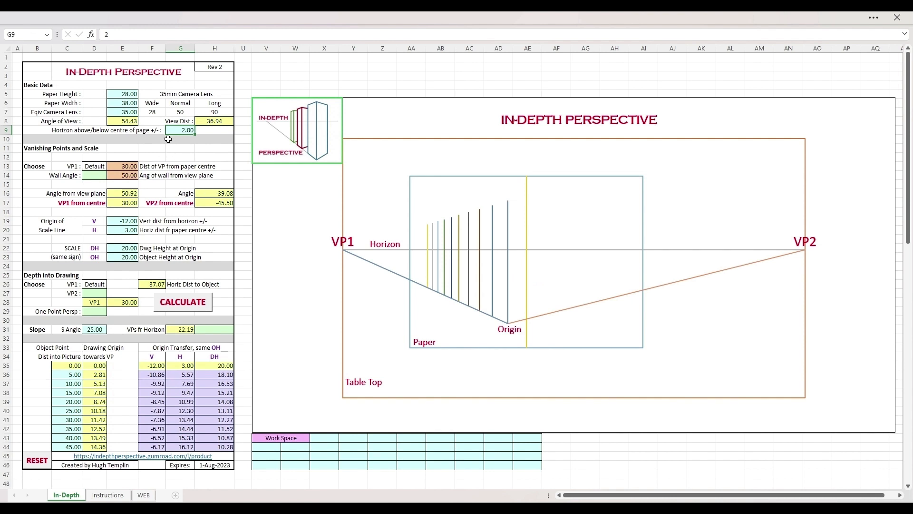
pyautogui.write('-3')
pyautogui.press('Return')
pyautogui.click(194, 307)
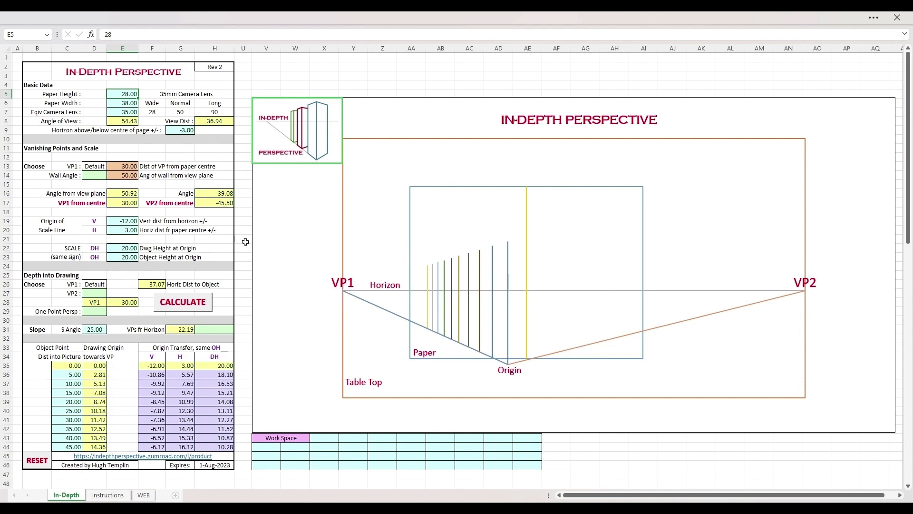
pyautogui.click(131, 234)
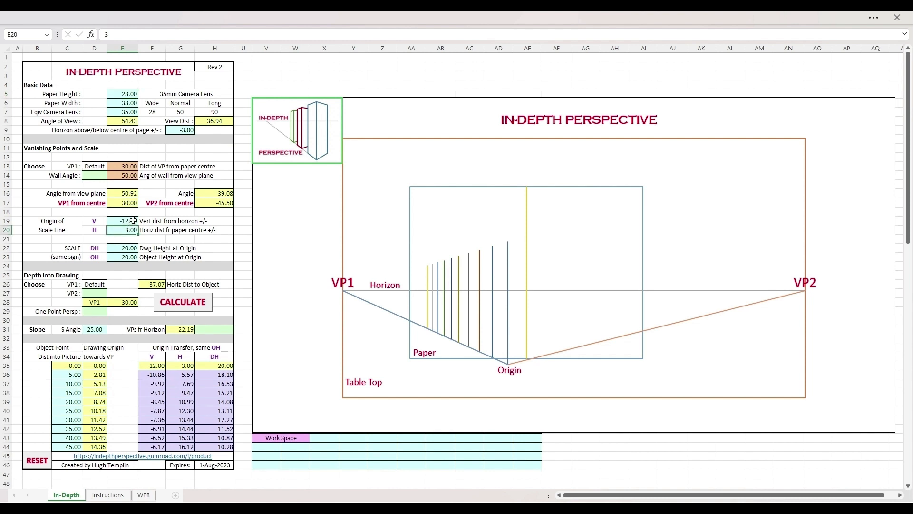
# Set the horizon's distance from the page centre to 2 and recalculate the diagram.
pyautogui.click(183, 130)
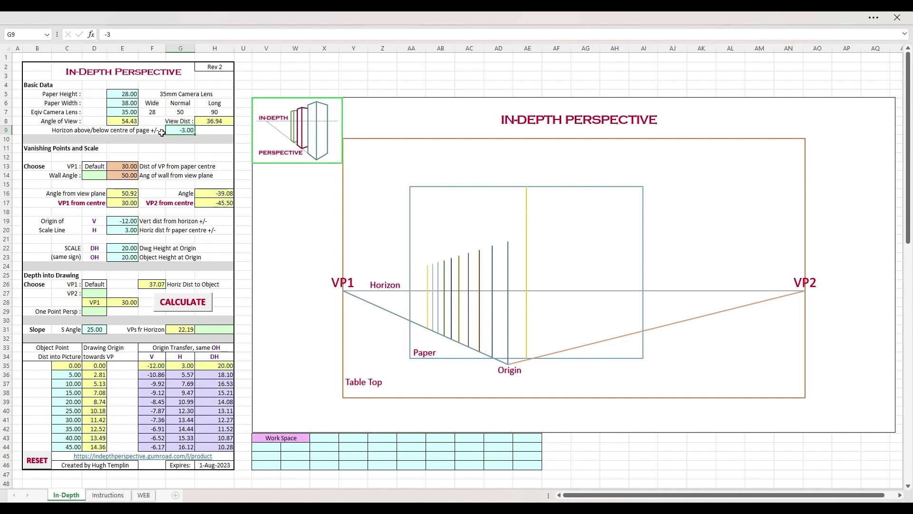
pyautogui.write('2')
pyautogui.press('Return')
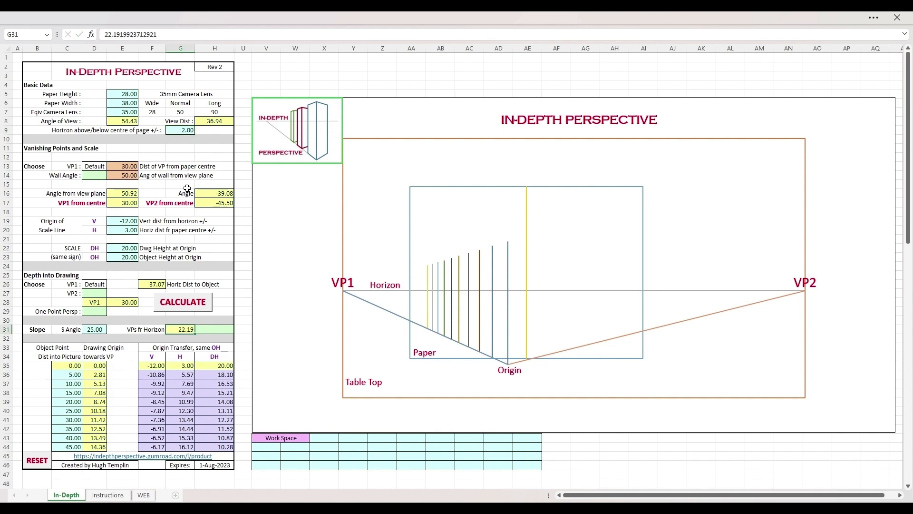
pyautogui.click(209, 308)
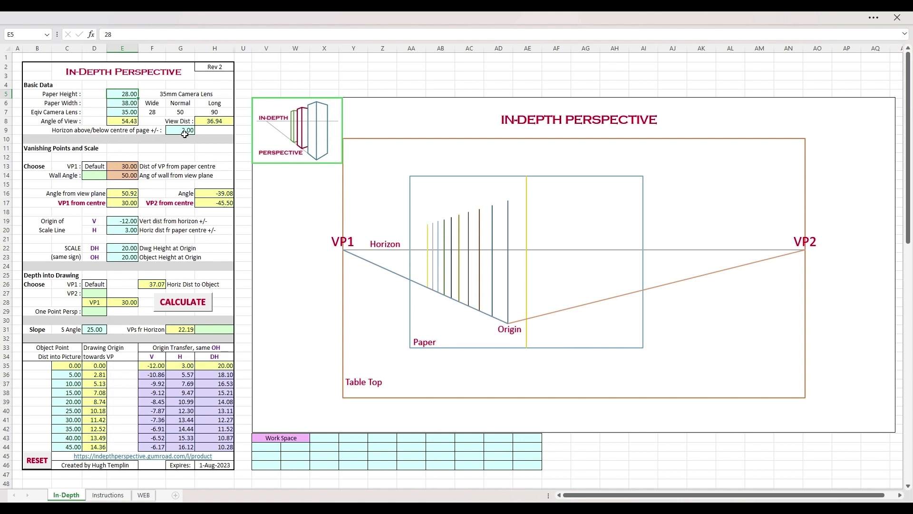
# Check the angle of view, view distance and camera lens, and reset the inputs and recalculate the diagram.
pyautogui.click(137, 123)
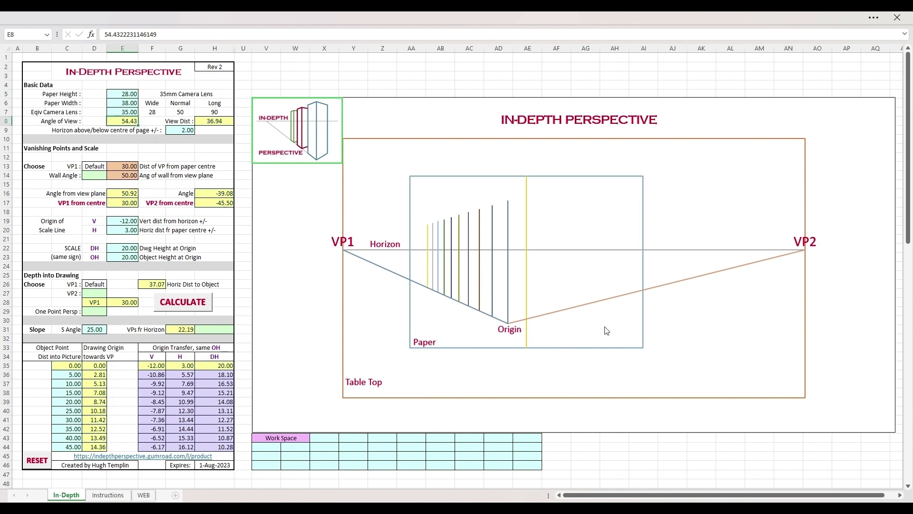
pyautogui.click(208, 124)
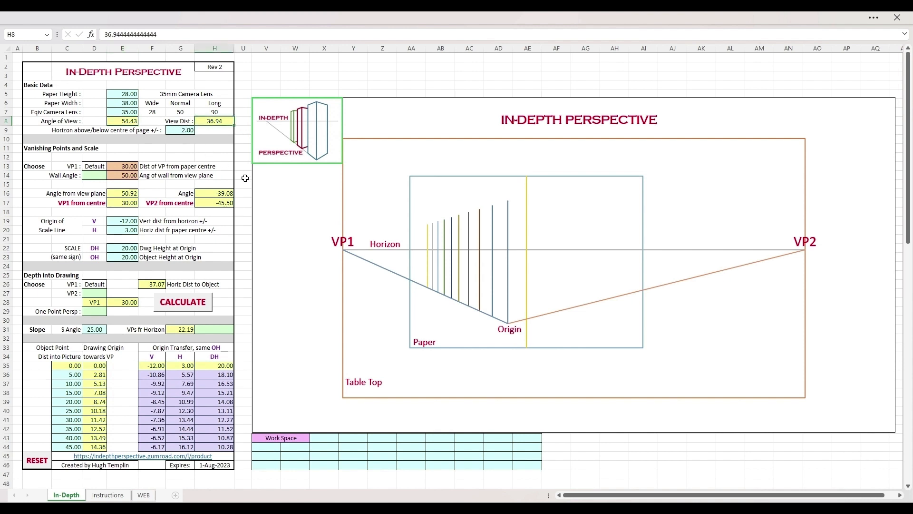
pyautogui.click(120, 125)
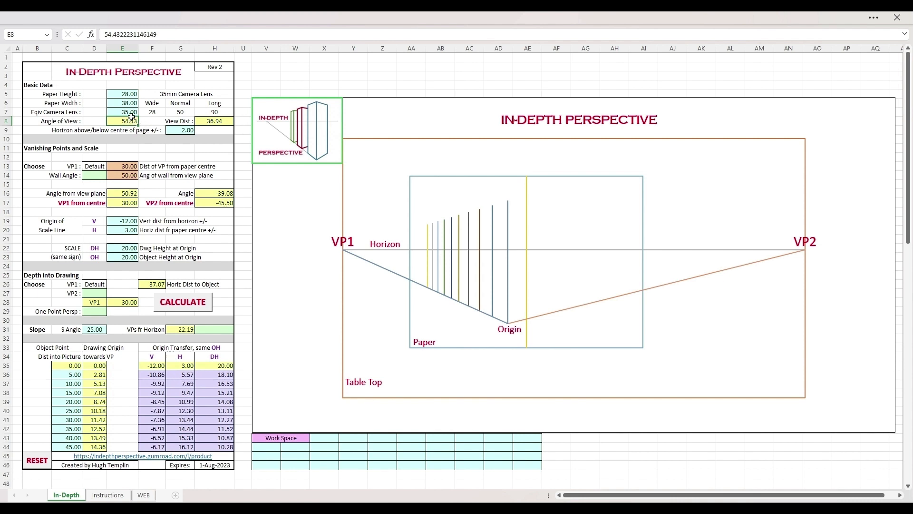
pyautogui.press('Up')
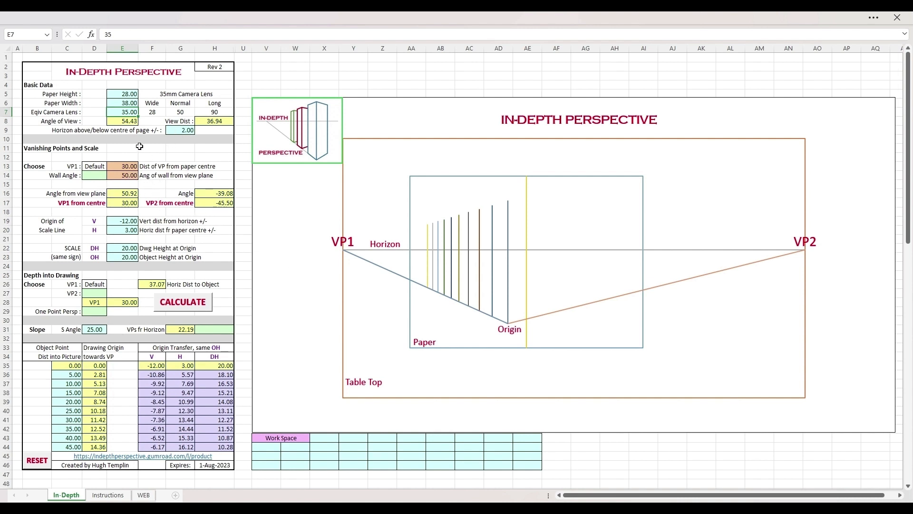
pyautogui.click(38, 460)
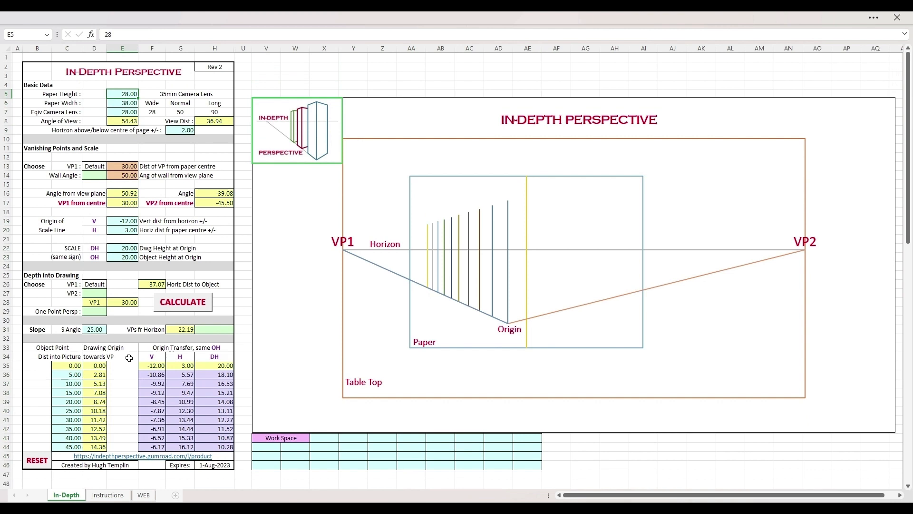
pyautogui.click(177, 304)
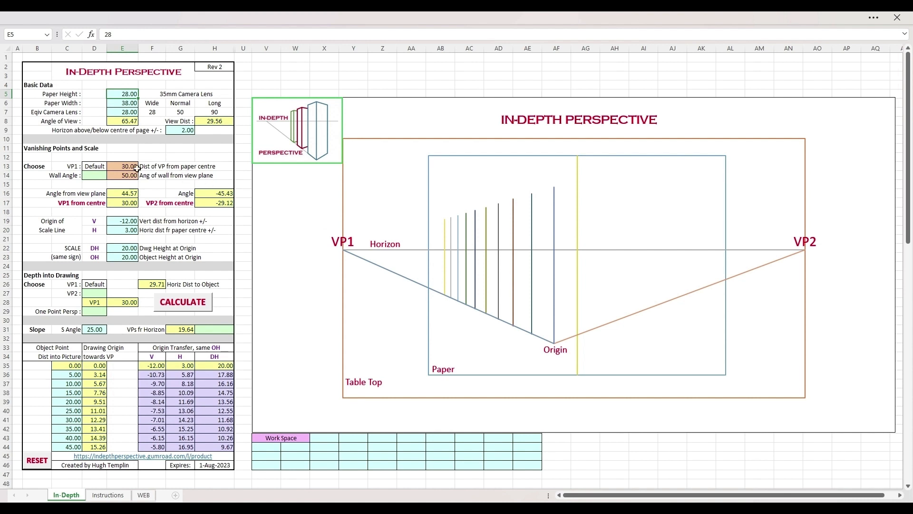
# Choose the wall angle option by entering 1, set the angle from the view plane to 30, and recalculate the diagram.
pyautogui.click(112, 167)
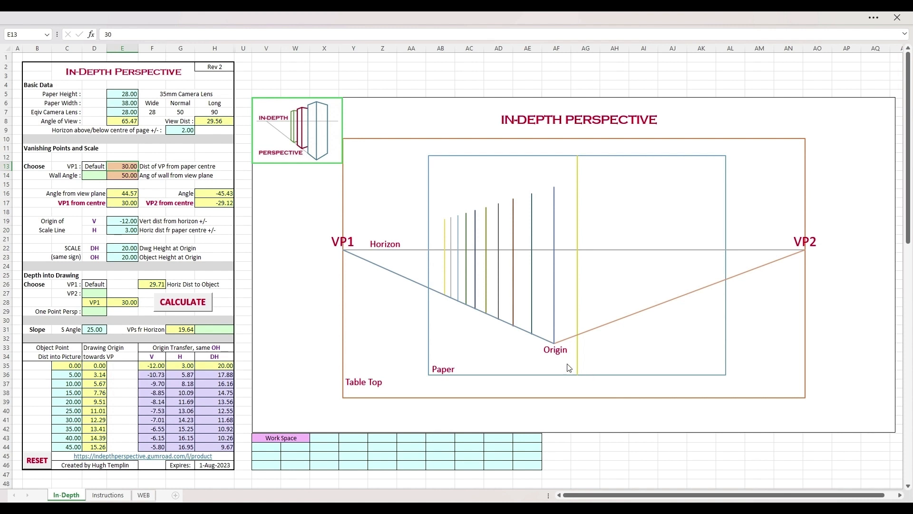
pyautogui.click(95, 177)
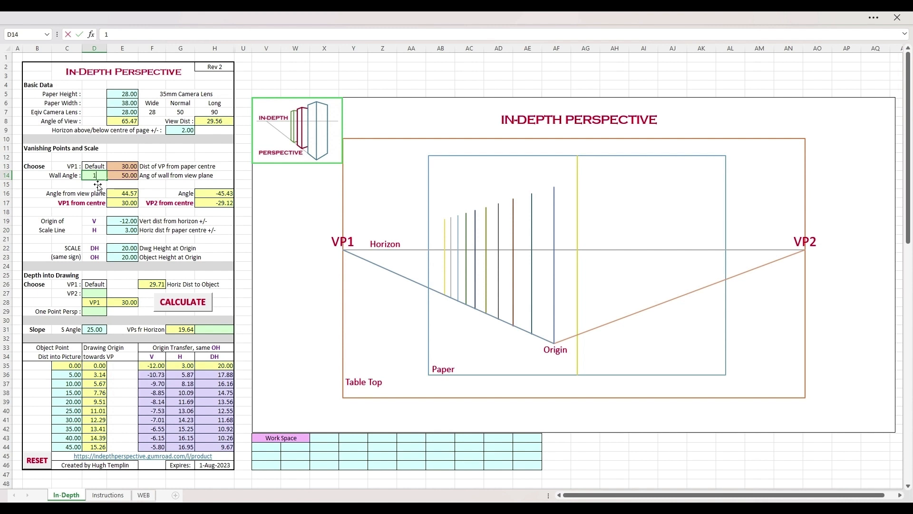
pyautogui.press('Return')
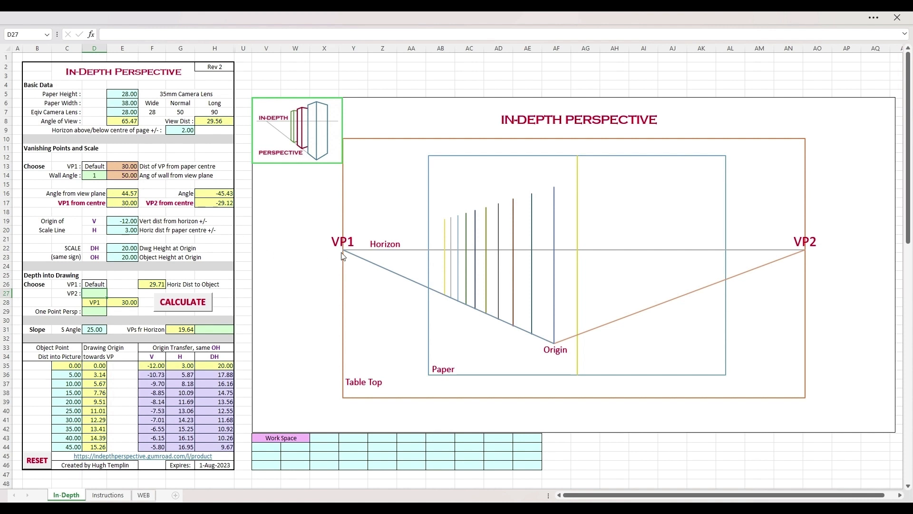
pyautogui.click(123, 194)
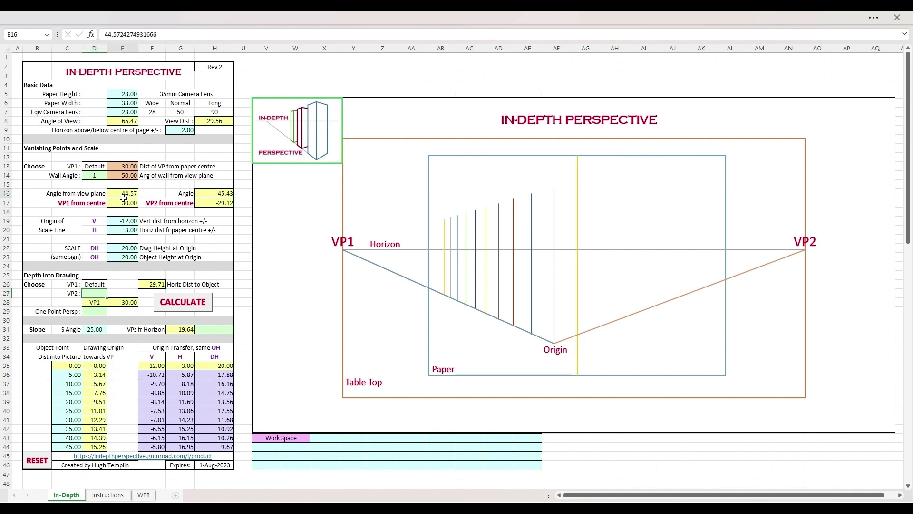
pyautogui.click(124, 178)
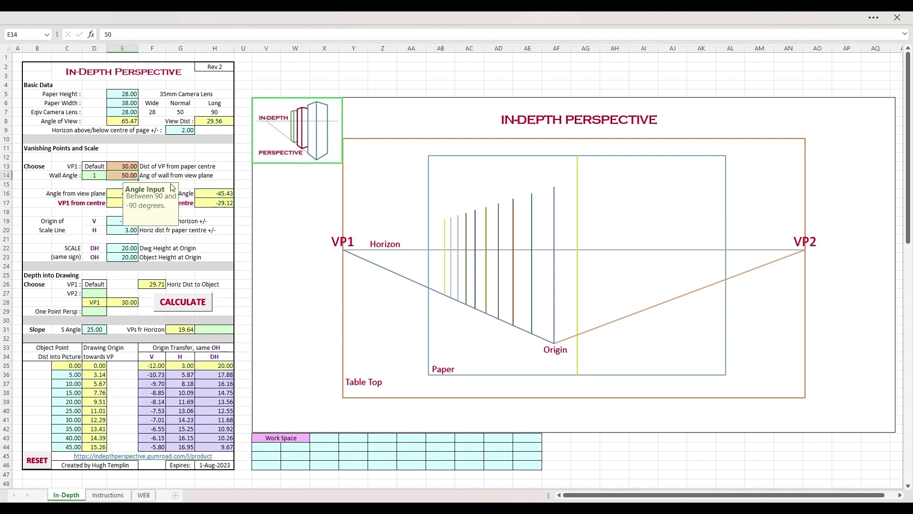
pyautogui.write('30')
pyautogui.press('Return')
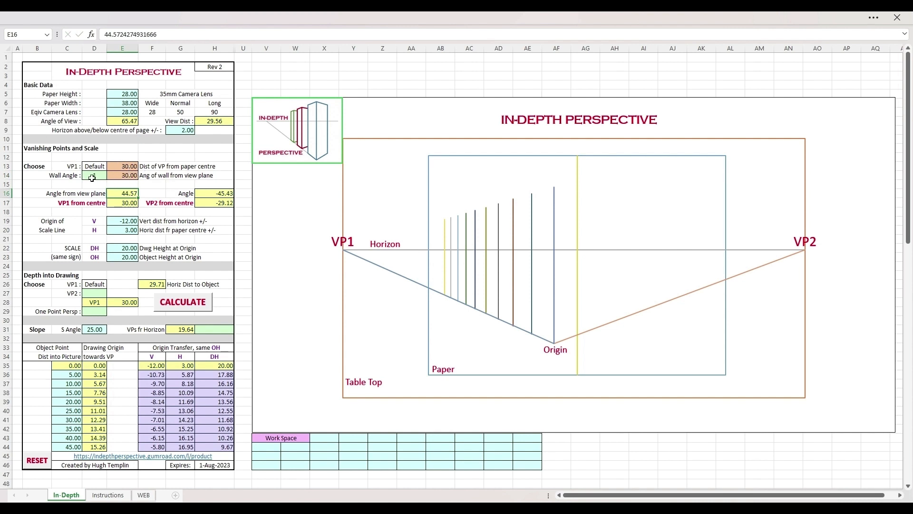
pyautogui.click(197, 308)
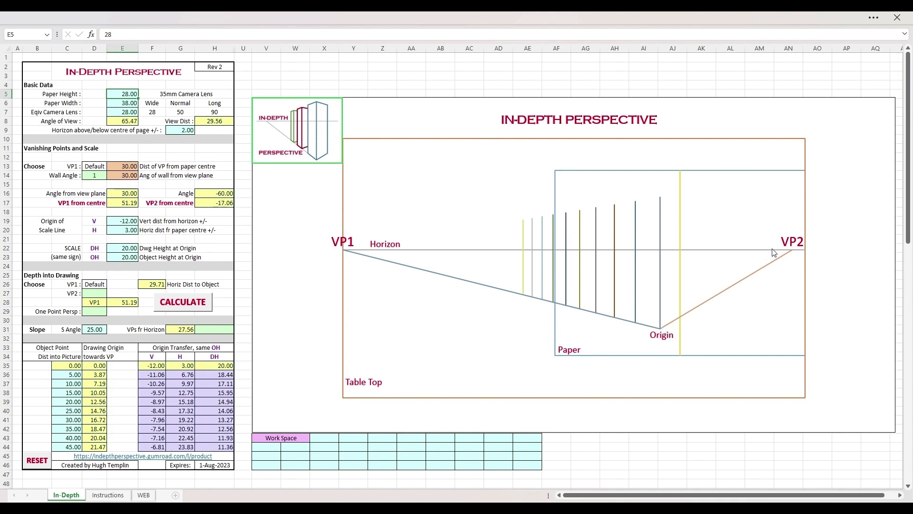
# Clear the wall angle option and recalculate the default VP1 diagram, and enter -30 as the wall angle.
pyautogui.click(91, 177)
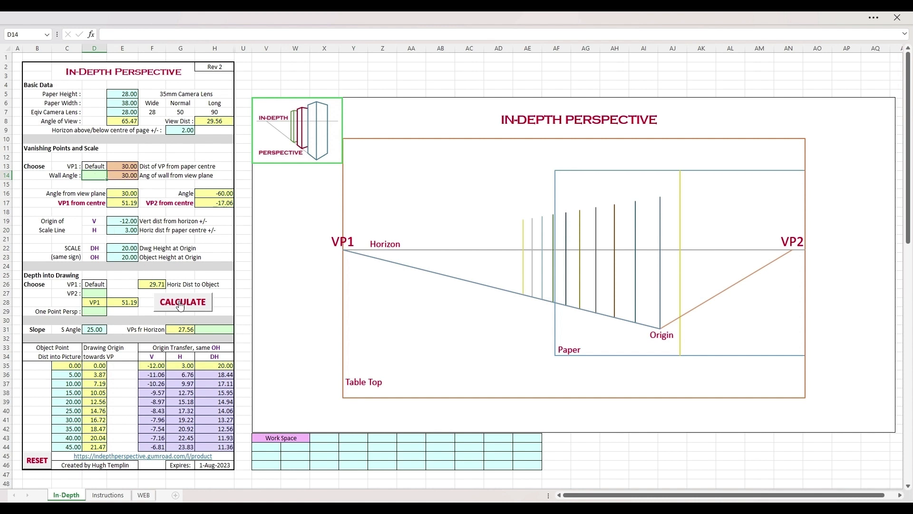
pyautogui.click(183, 303)
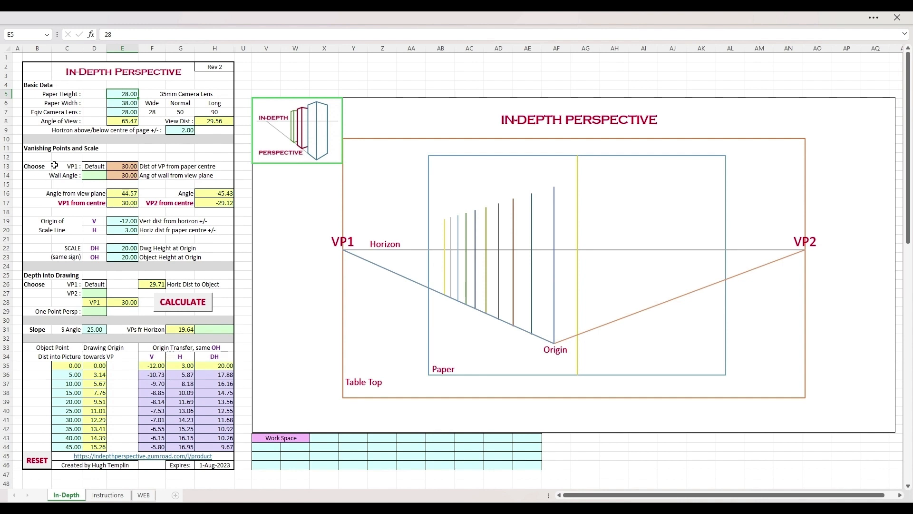
pyautogui.click(120, 179)
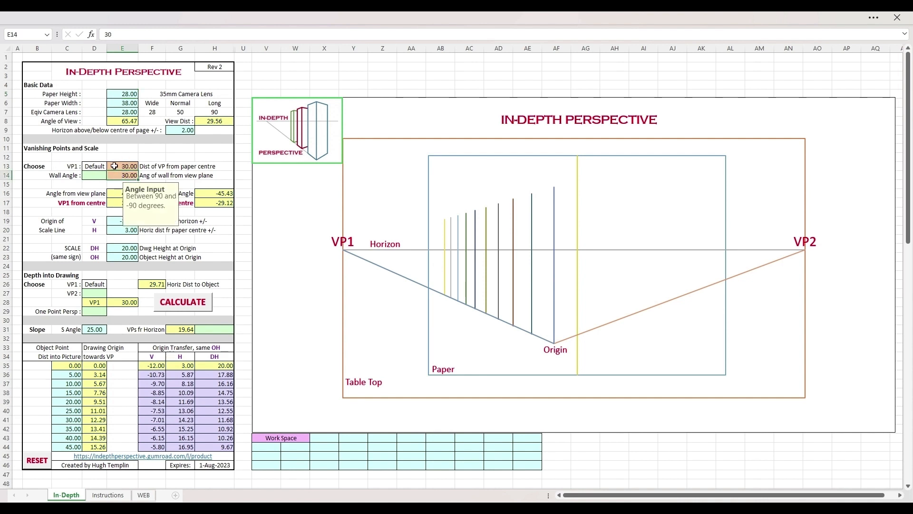
pyautogui.write('-30')
pyautogui.press('Return')
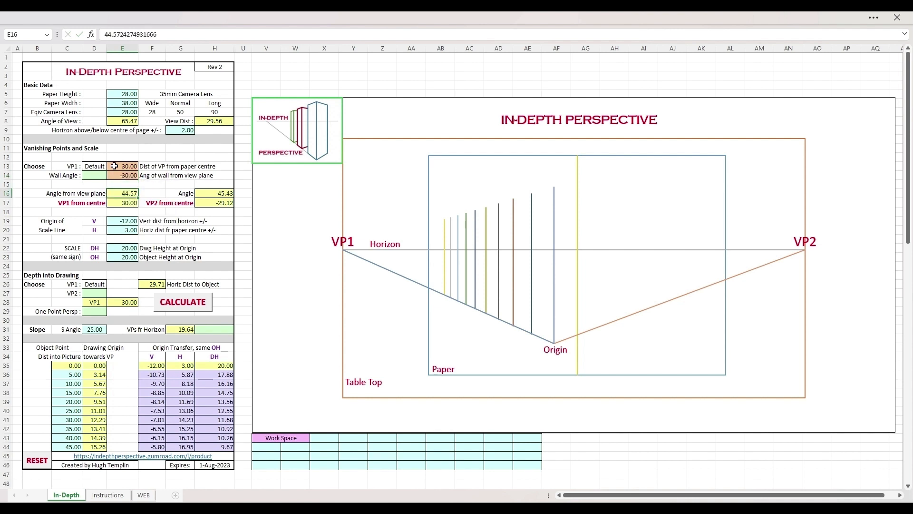
# Choose the wall angle option by entering 1 and recalculate the diagram with the negative wall angle.
pyautogui.click(98, 179)
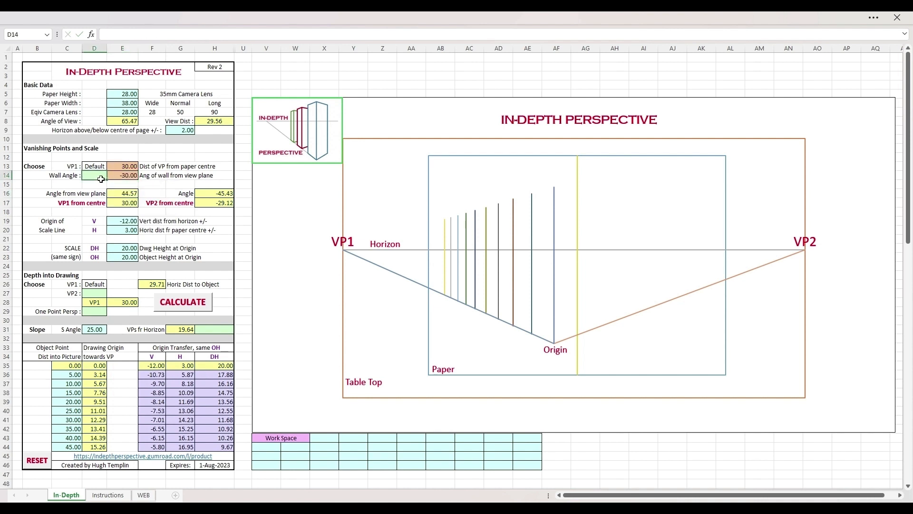
pyautogui.write('1')
pyautogui.press('Return')
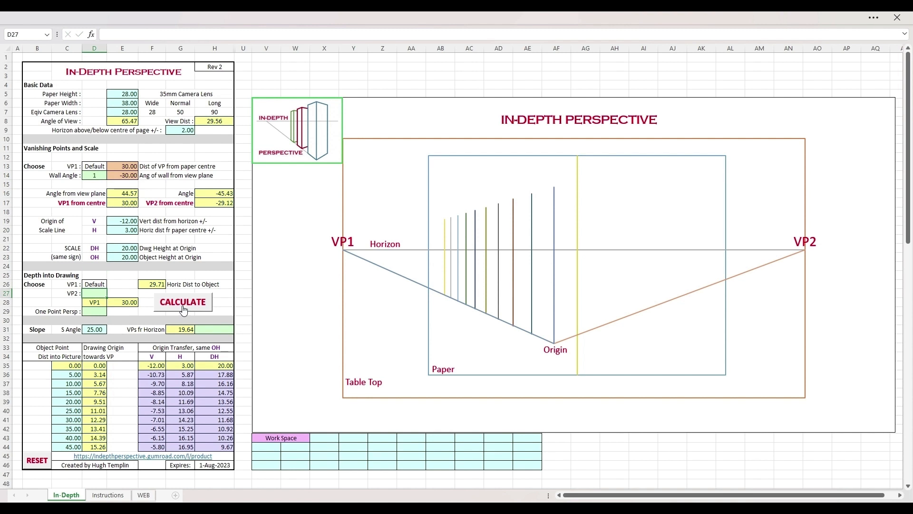
pyautogui.click(207, 305)
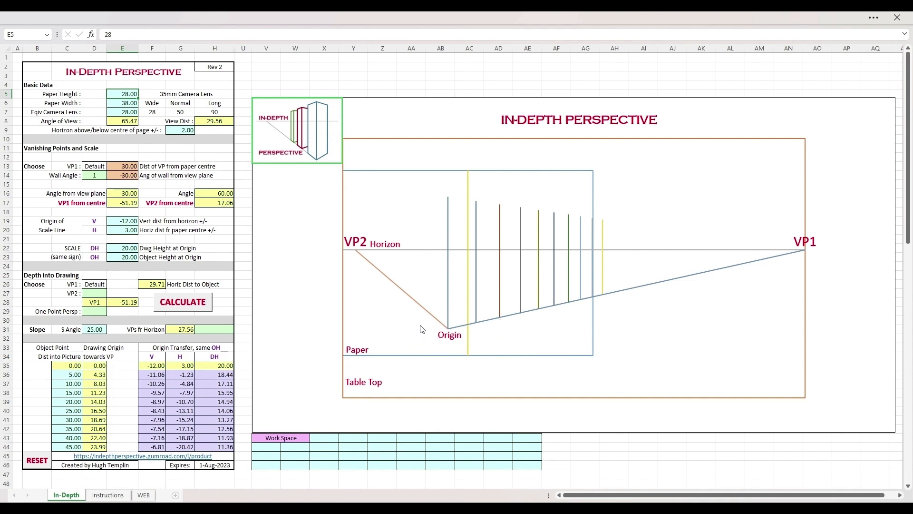
# Clear the wall angle option and recalculate so the diagram uses the default VP1 distance.
pyautogui.click(103, 178)
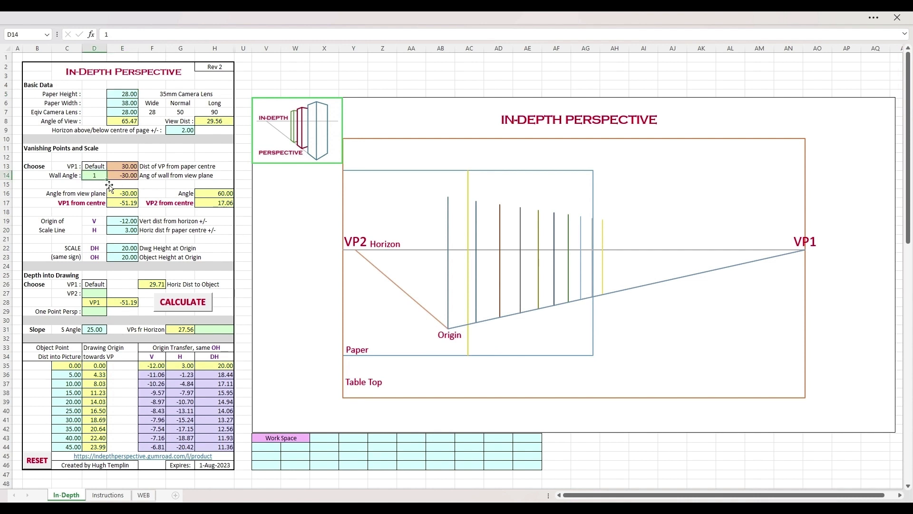
pyautogui.press('Delete')
pyautogui.click(119, 169)
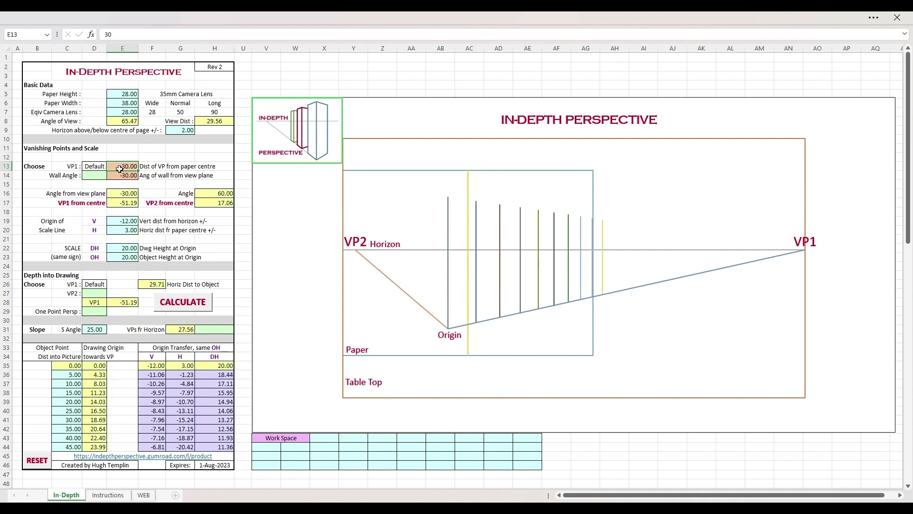
pyautogui.click(190, 310)
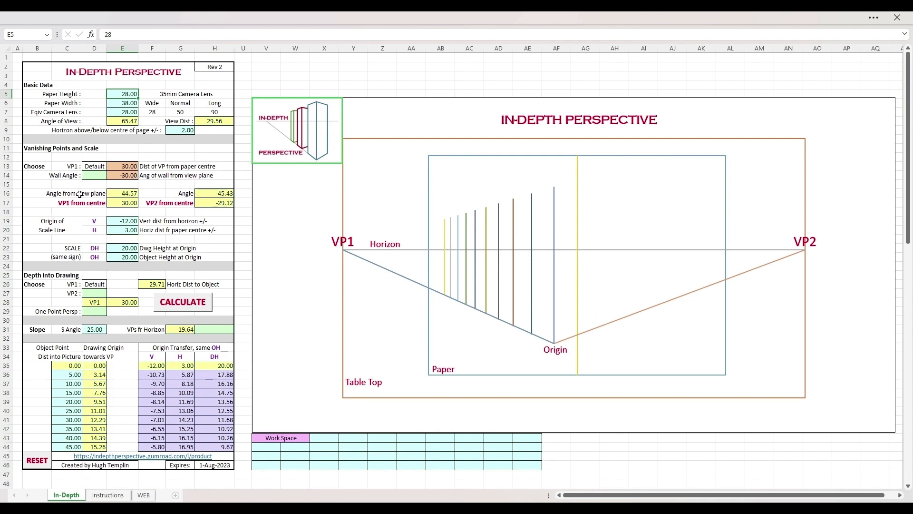
# Set the distance of VP1 from the paper centre to -30 and recalculate the diagram.
pyautogui.click(123, 168)
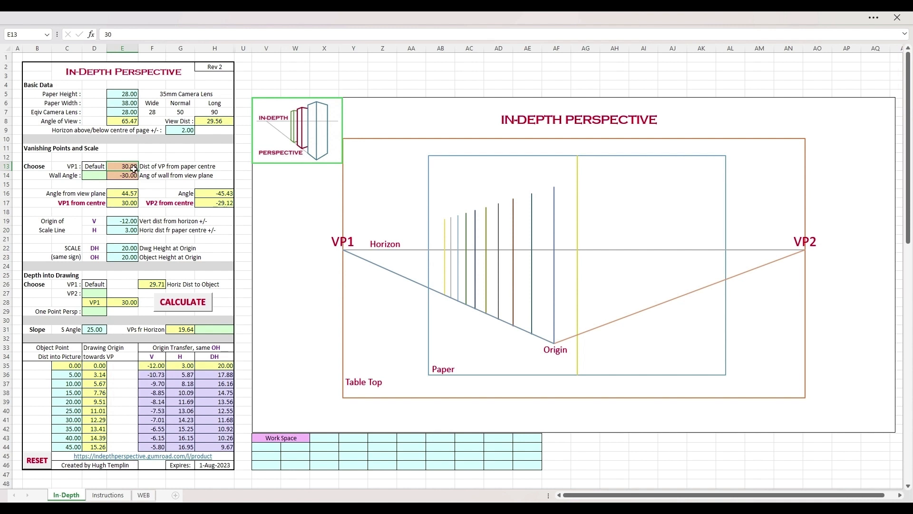
pyautogui.write('-30')
pyautogui.press('Return')
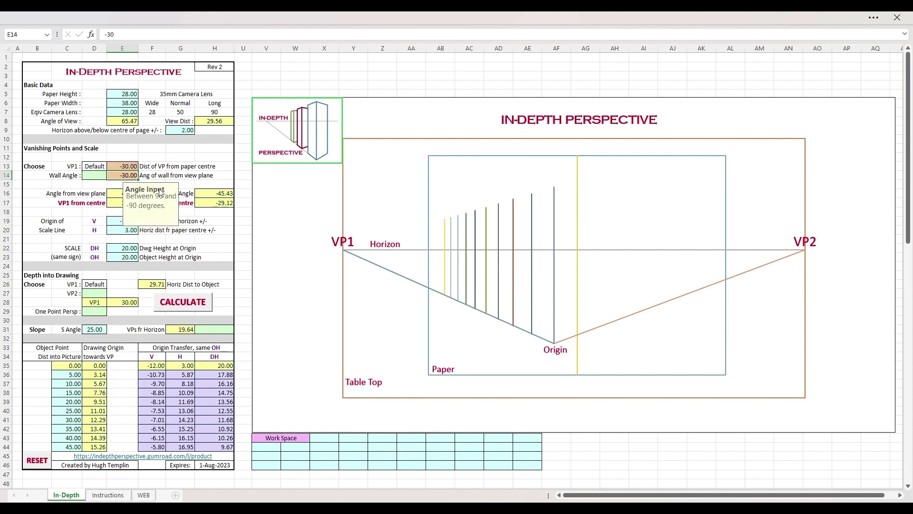
pyautogui.click(192, 310)
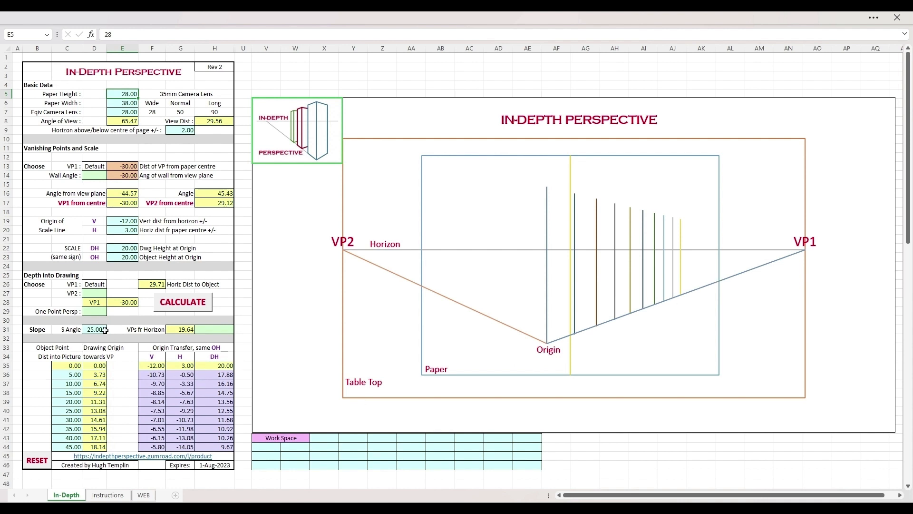
# Choose VP2 for the depth into the drawing by entering 1, and recalculate the diagram.
pyautogui.click(95, 294)
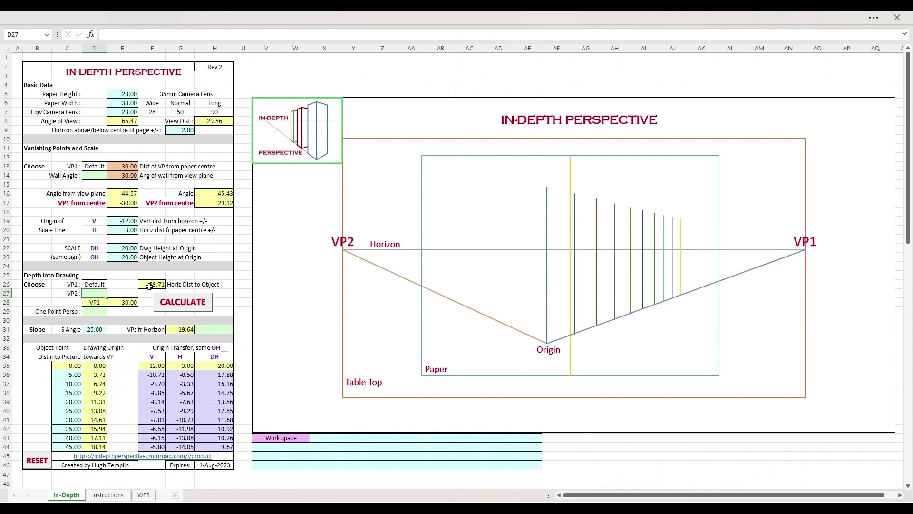
pyautogui.write('1')
pyautogui.press('Return')
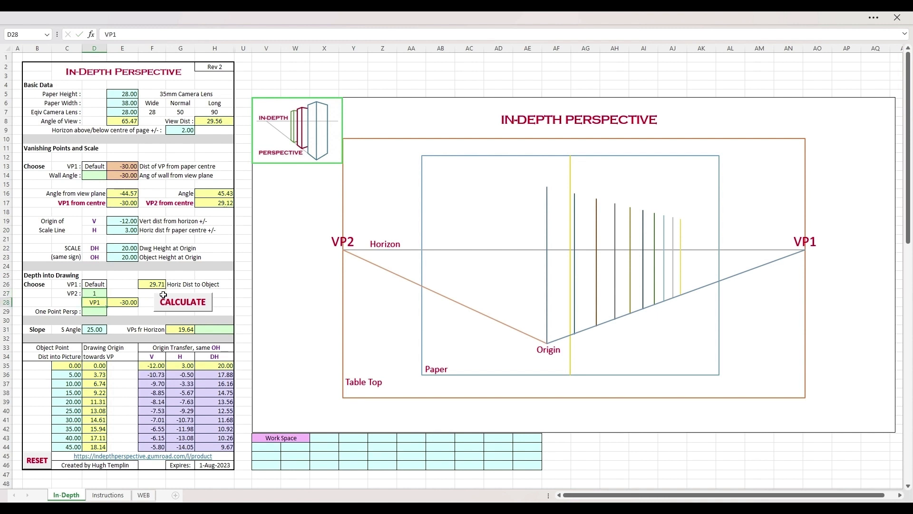
pyautogui.click(196, 310)
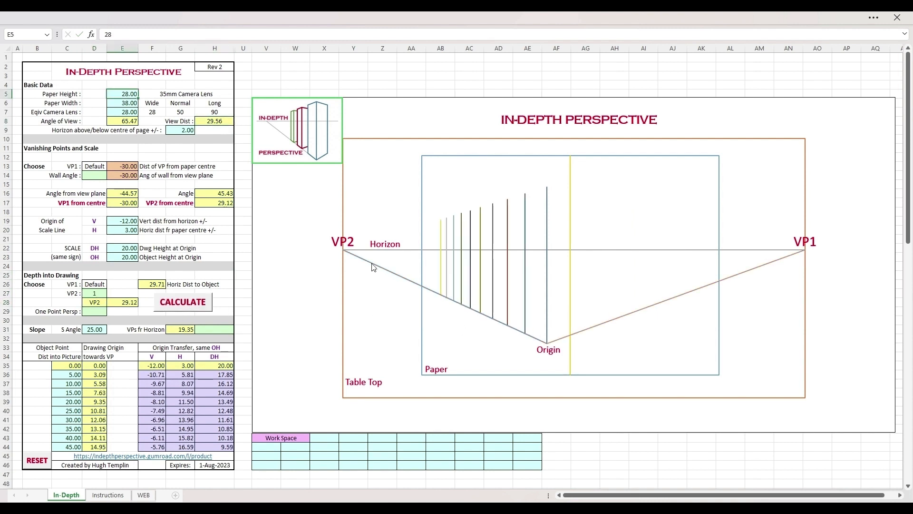
# Clear the VP2 choice for the depth into the drawing and recalculate with the default VP1.
pyautogui.click(92, 294)
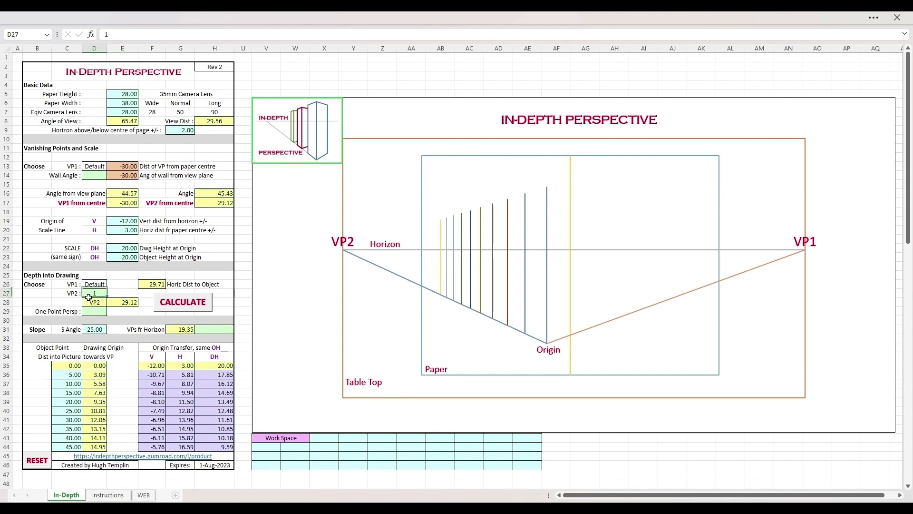
pyautogui.press('Delete')
pyautogui.click(189, 304)
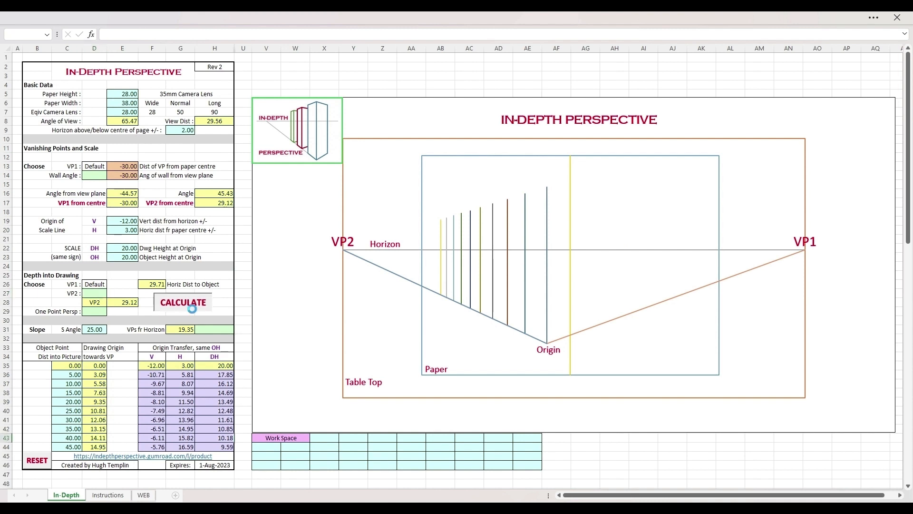
# Set the distance of VP1 from the paper centre back to 30 and recalculate the diagram.
pyautogui.click(126, 170)
pyautogui.write('30')
pyautogui.press('Return')
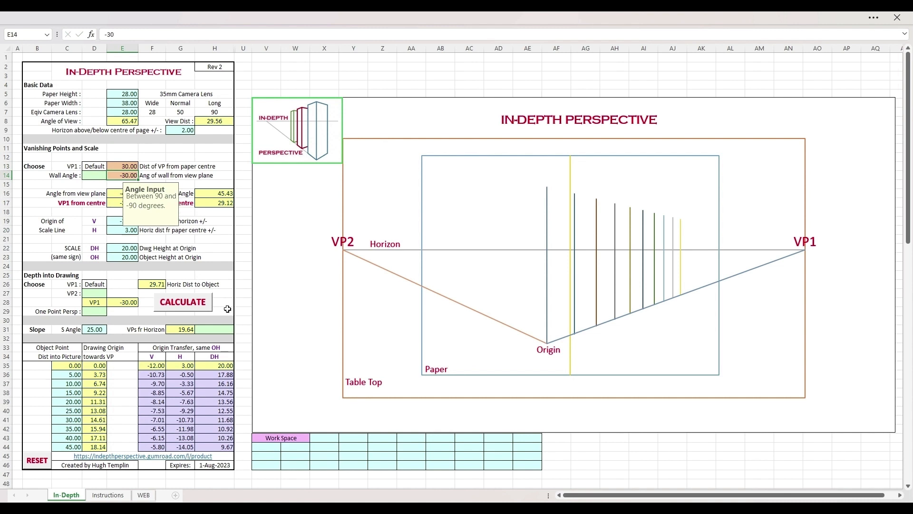
pyautogui.click(192, 307)
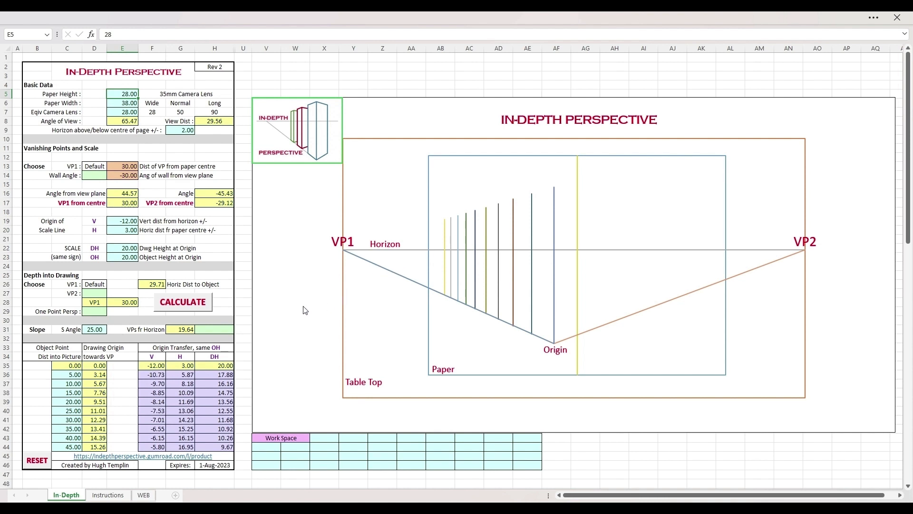
# Reset the sheet to its default values, set the horizon to -3 relative to the page centre, and recalculate the diagram.
pyautogui.click(38, 460)
pyautogui.click(182, 308)
pyautogui.click(181, 133)
pyautogui.write('-')
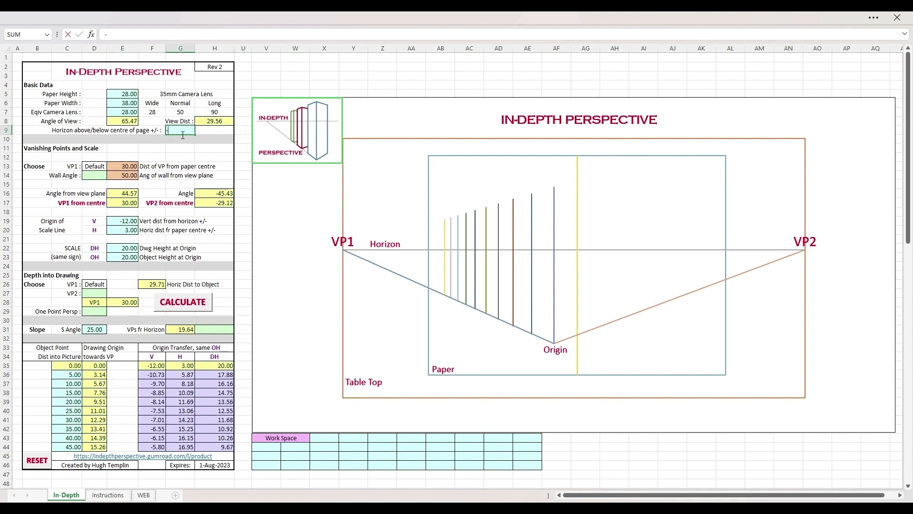
pyautogui.write('3')
pyautogui.press('Return')
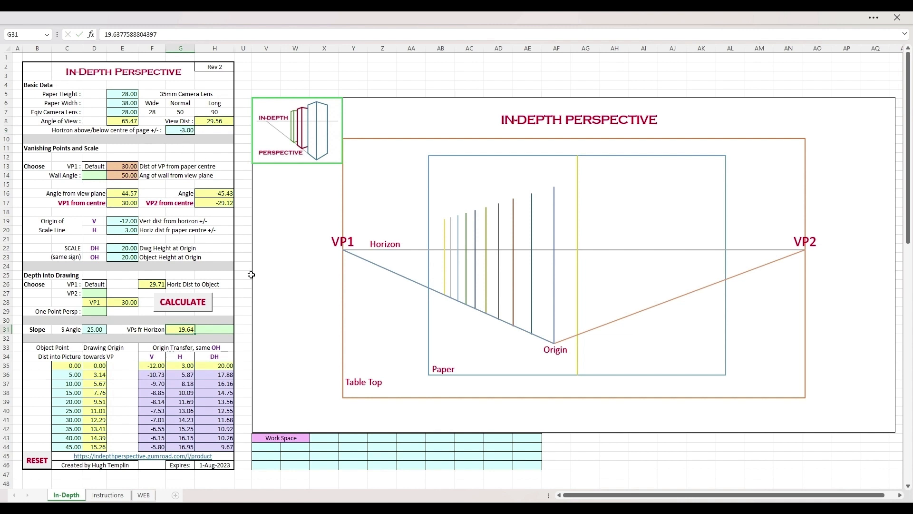
pyautogui.click(206, 316)
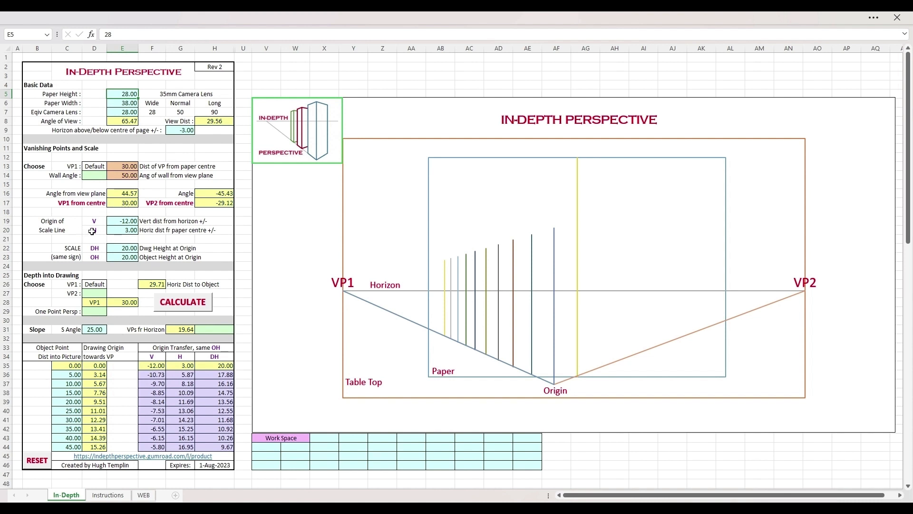
# Set the scale line origin's horizontal distance from the paper centre to -10 and recalculate the diagram.
pyautogui.click(118, 230)
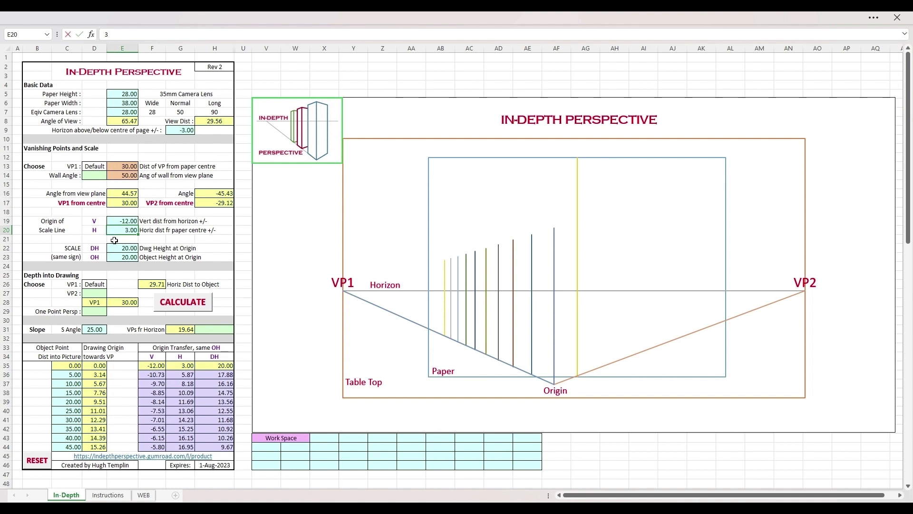
pyautogui.write('-10')
pyautogui.press('Return')
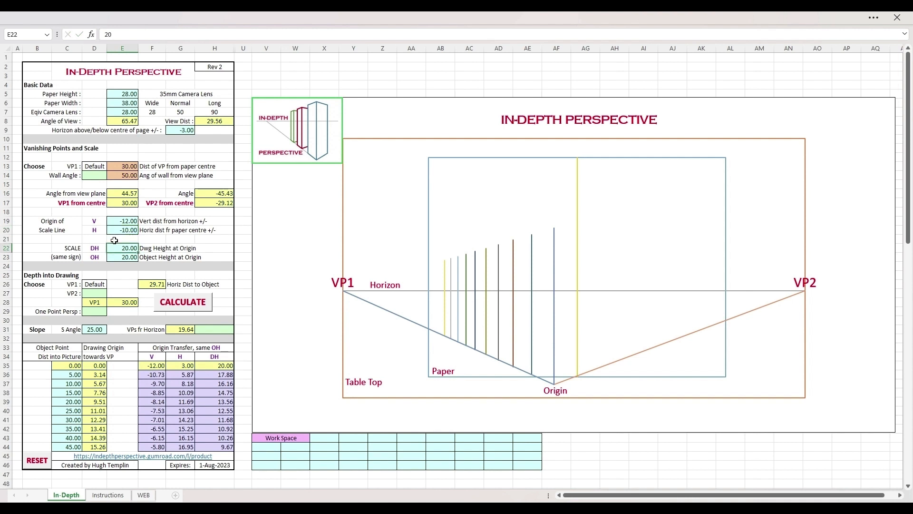
pyautogui.click(178, 313)
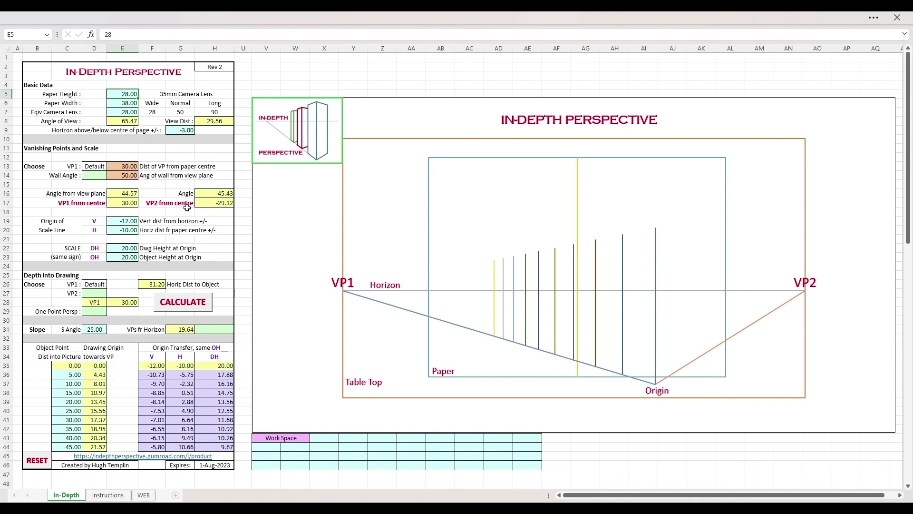
# Set the scale line origin's vertical distance from the horizon to -8 and recalculate the diagram.
pyautogui.click(122, 222)
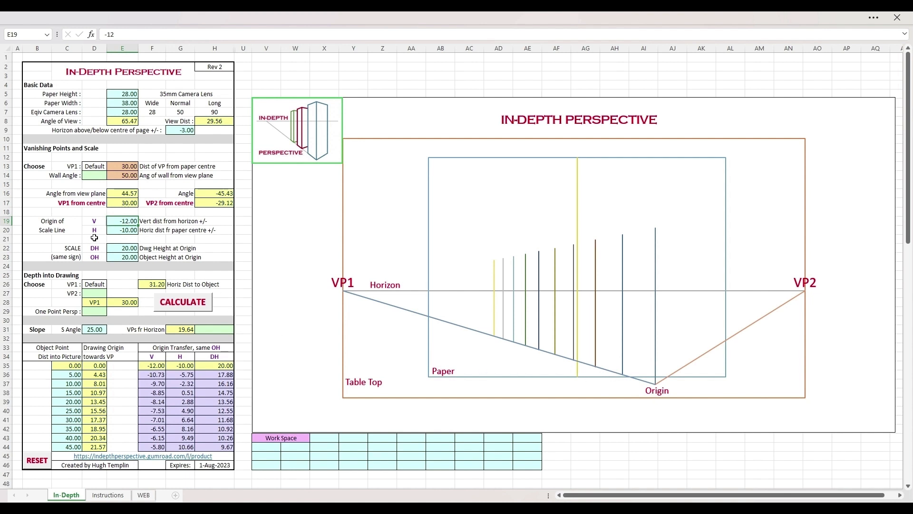
pyautogui.write('-8')
pyautogui.press('Return')
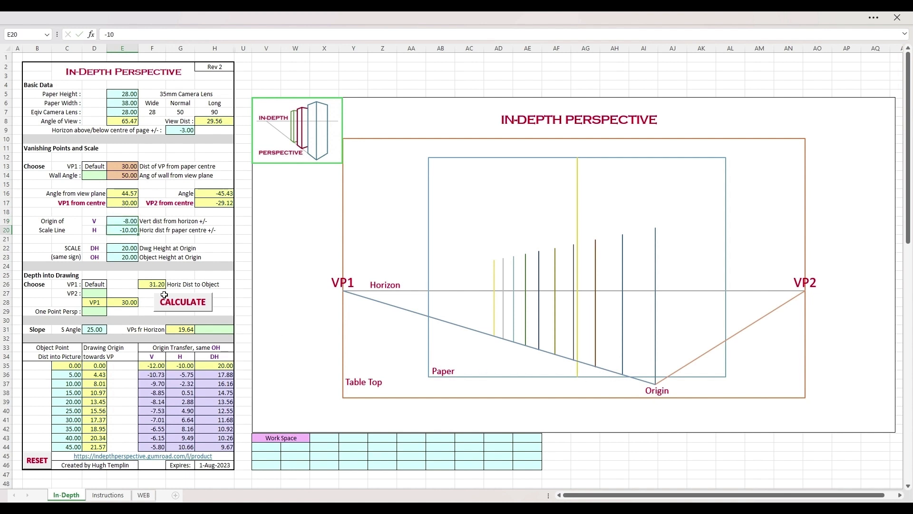
pyautogui.click(189, 306)
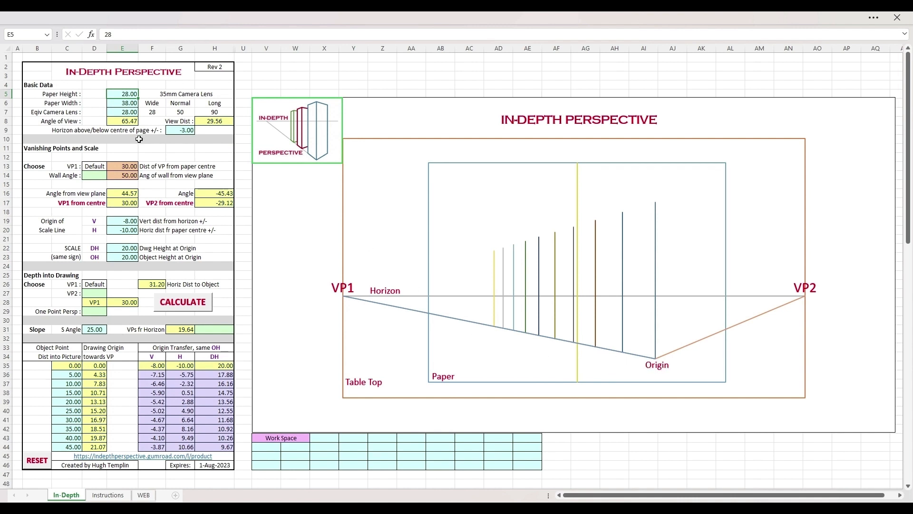
# Set the equivalent camera lens to 35 and recalculate the diagram.
pyautogui.click(127, 115)
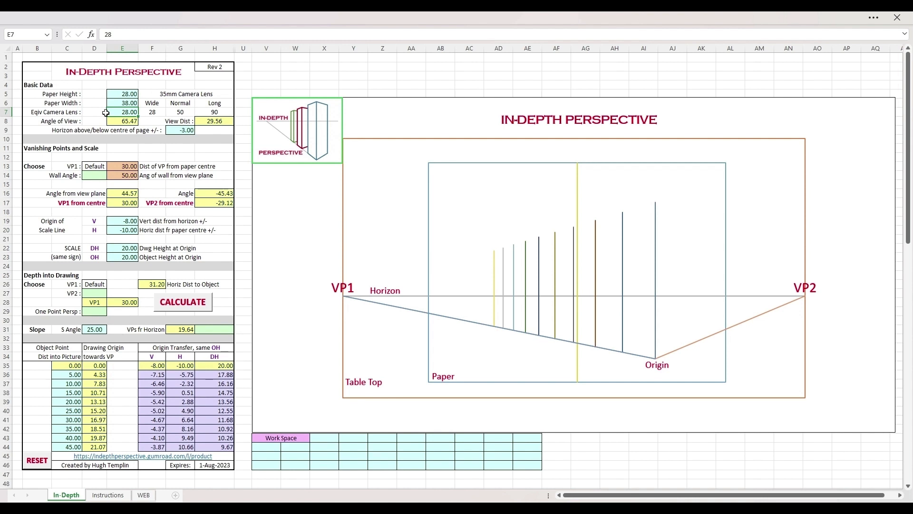
pyautogui.write('35')
pyautogui.press('Return')
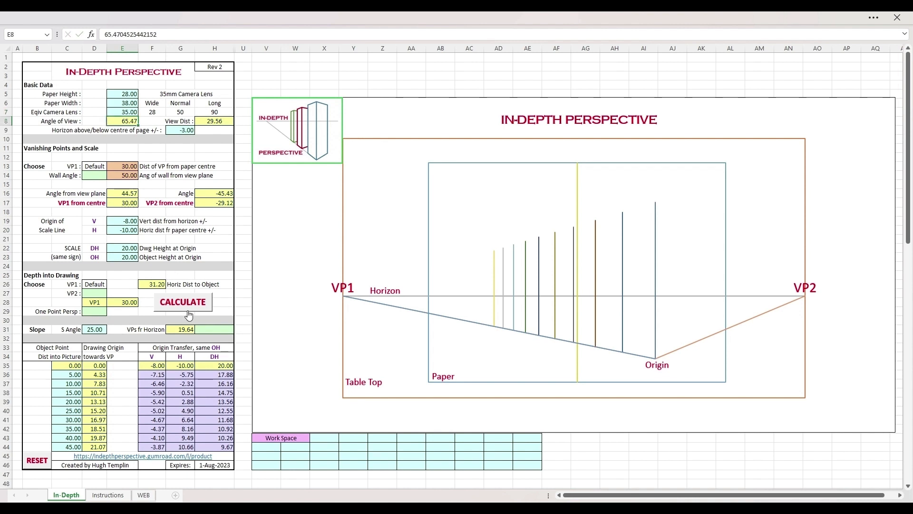
pyautogui.click(192, 305)
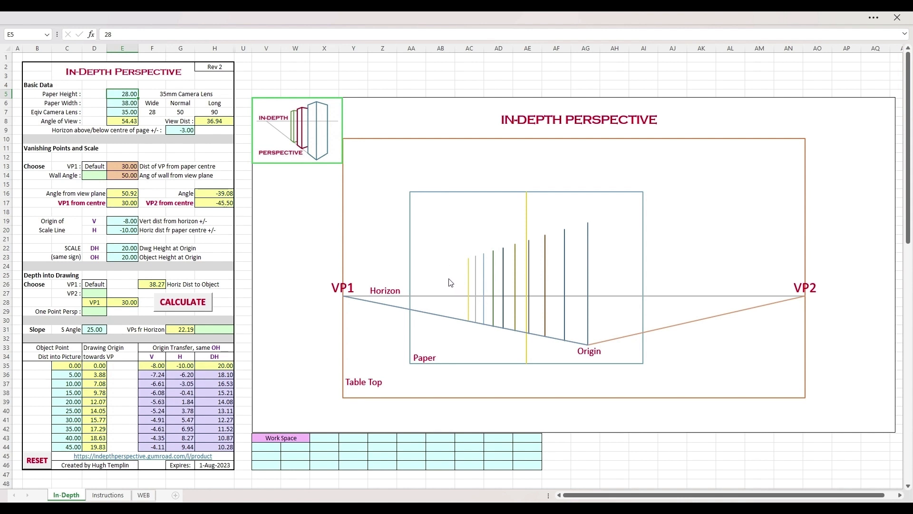
# Set the distance of VP1 from the paper centre to 6 and recalculate the diagram.
pyautogui.click(111, 168)
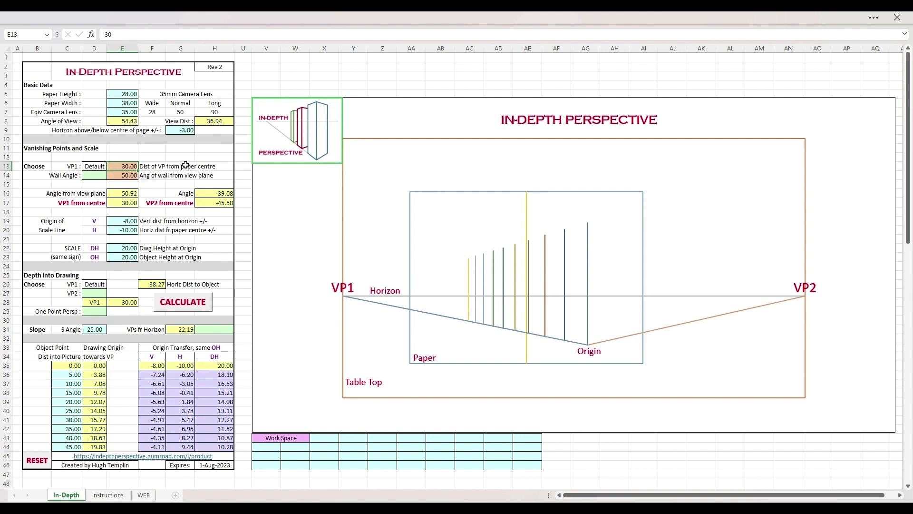
pyautogui.write('6')
pyautogui.press('Return')
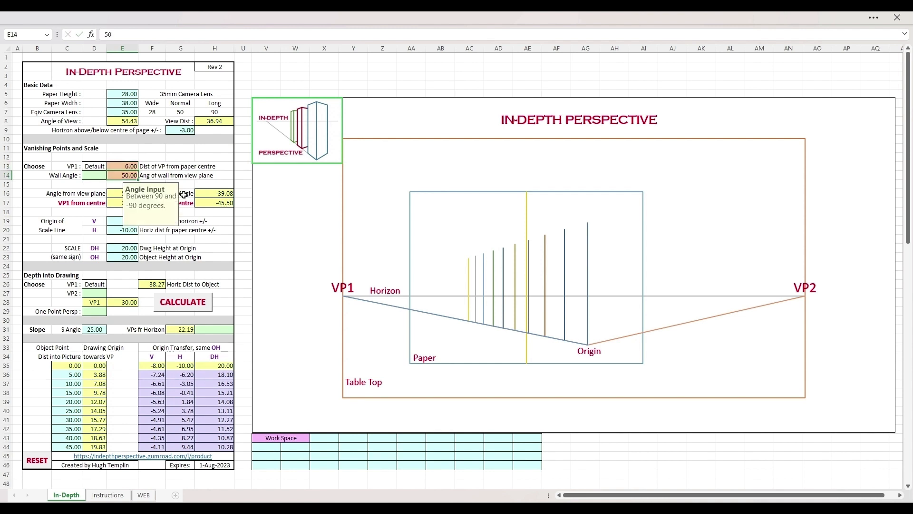
pyautogui.click(204, 312)
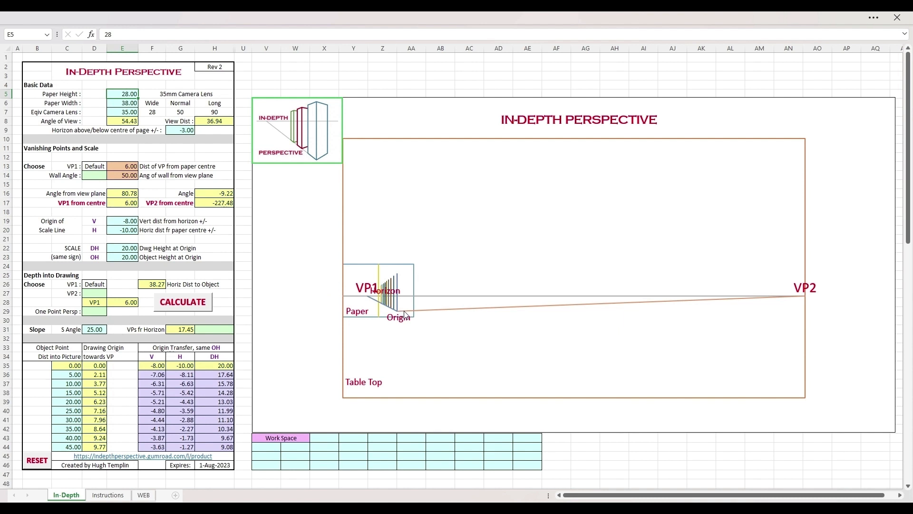
# Choose one point perspective for the depth into the drawing by entering 1, and recalculate the diagram.
pyautogui.click(98, 313)
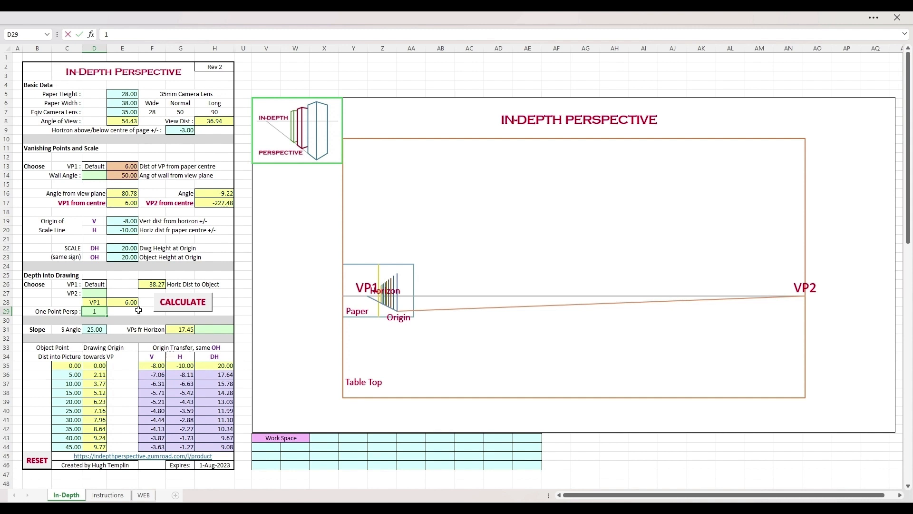
pyautogui.write('1')
pyautogui.press('Return')
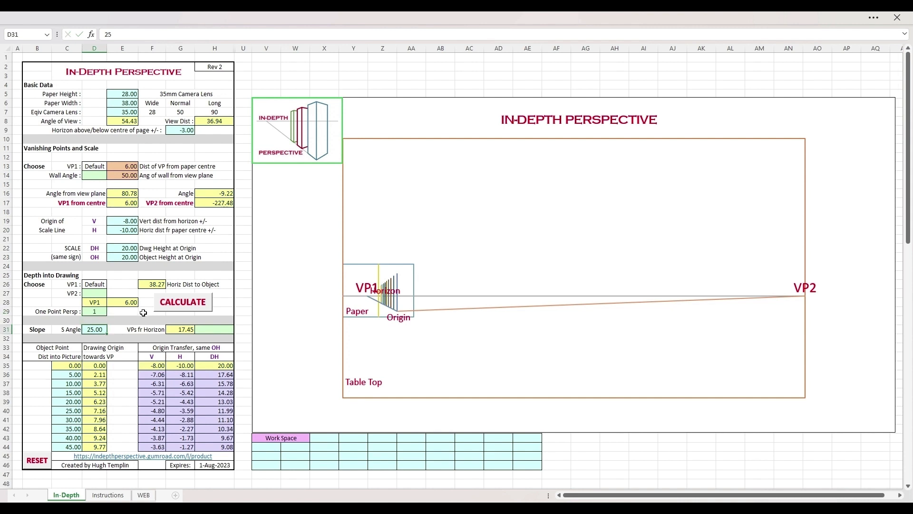
pyautogui.click(188, 309)
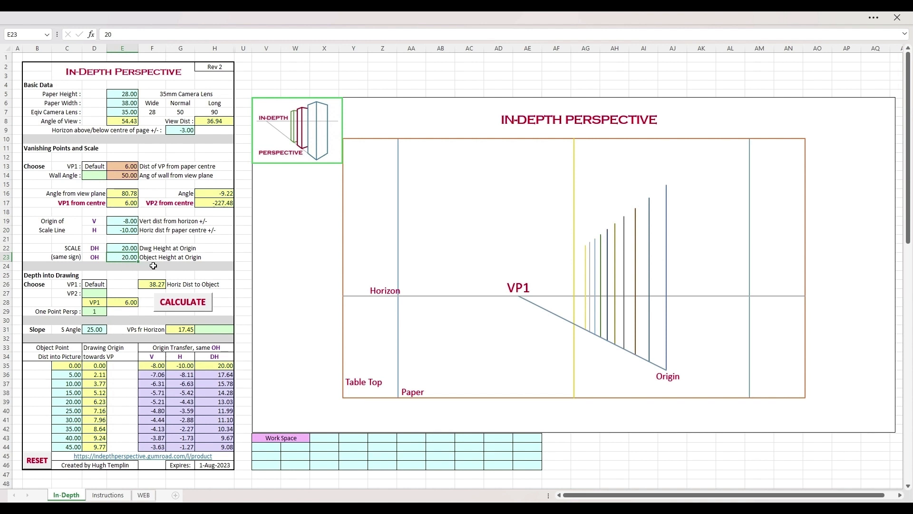
# Set the drawing height (DH) at the origin to 18 and recalculate the diagram.
pyautogui.click(122, 251)
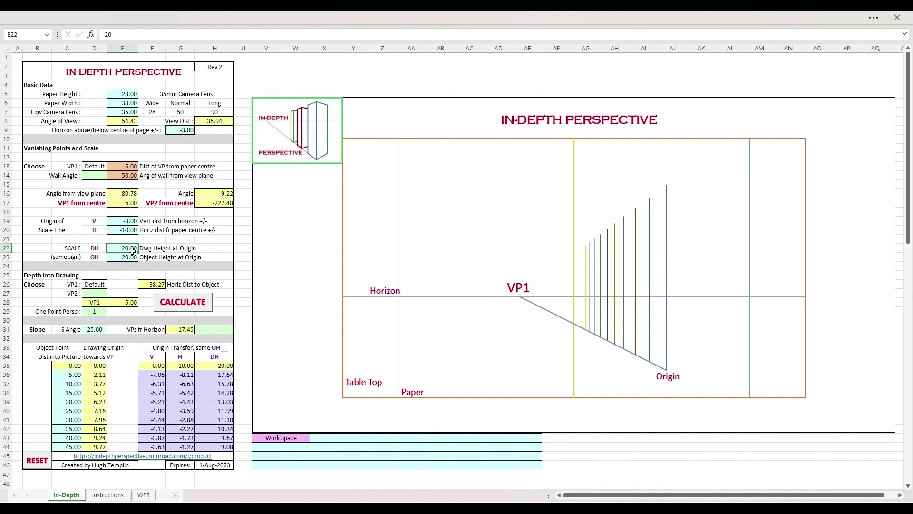
pyautogui.write('18')
pyautogui.press('Return')
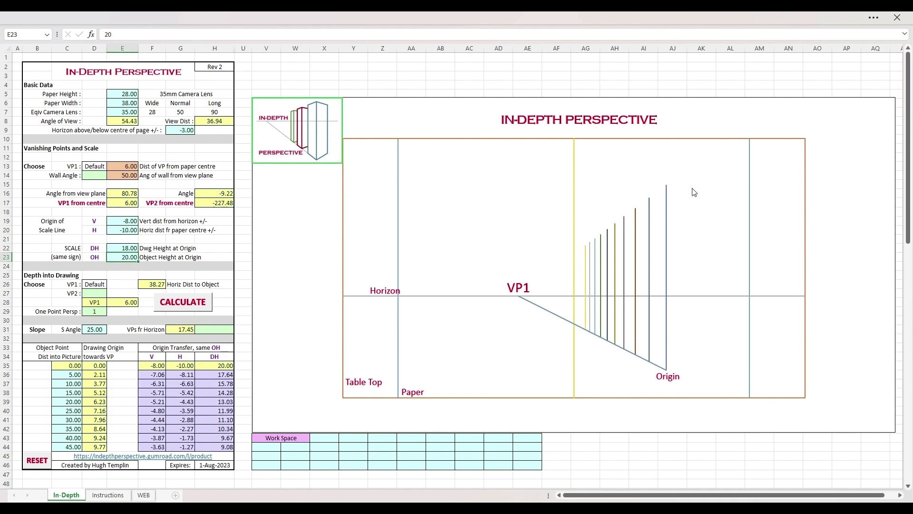
pyautogui.click(117, 248)
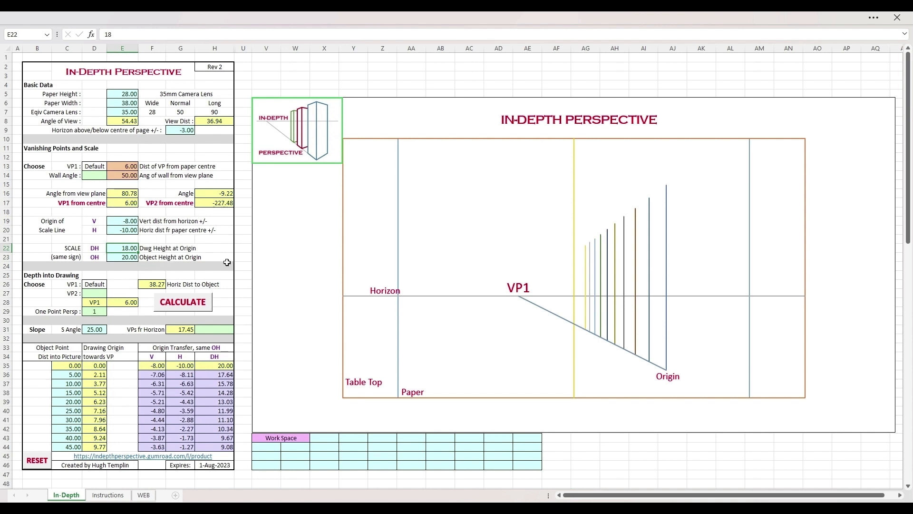
pyautogui.click(189, 309)
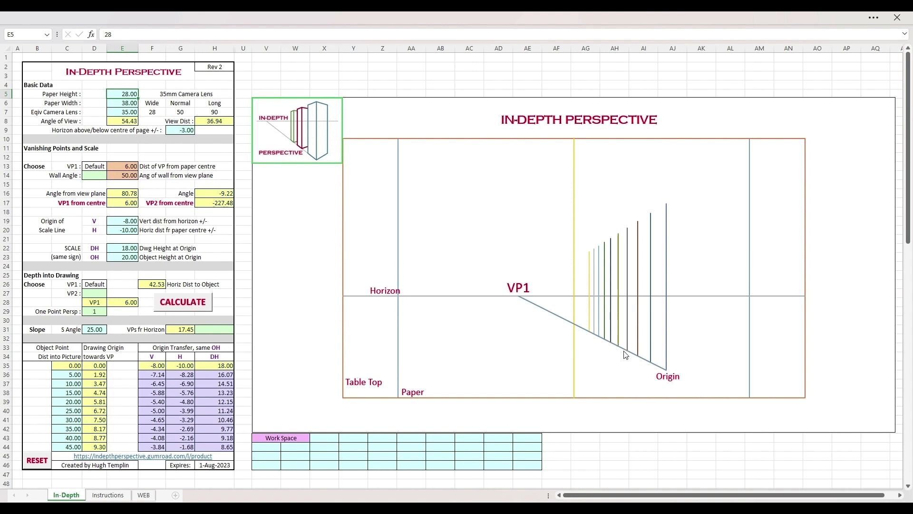
# Examine the drawing distances from the origin towards VP for object points 5, 10 and 15 into the picture.
pyautogui.click(102, 377)
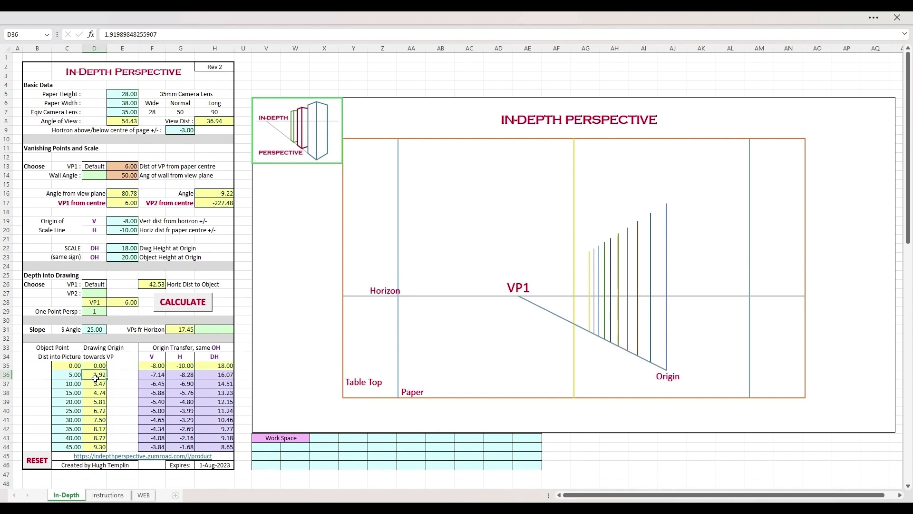
pyautogui.click(99, 386)
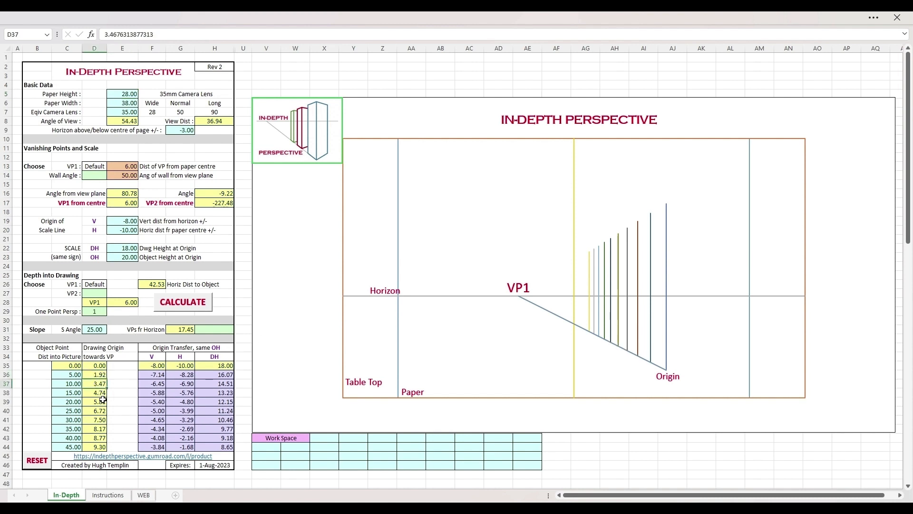
pyautogui.click(101, 395)
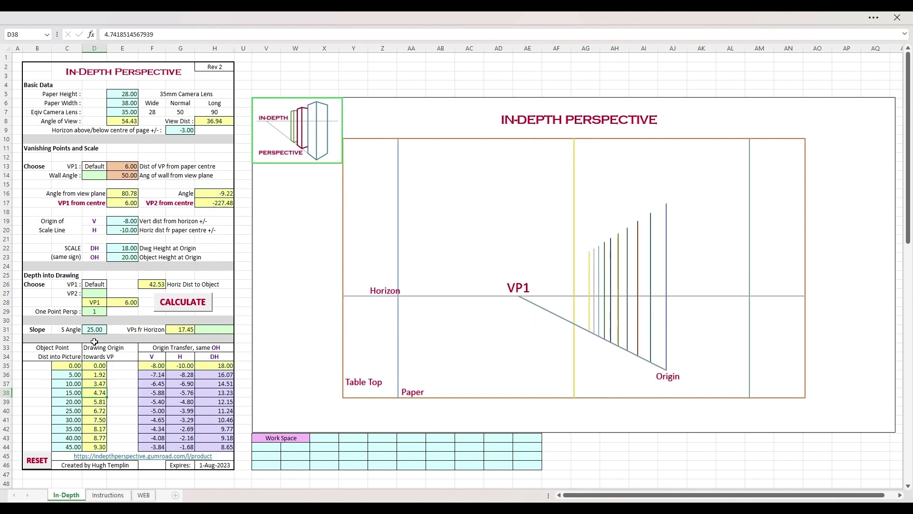
# Go through the depth table again, checking how far towards the VP the 5, 10 and 15 object points lie.
pyautogui.click(102, 375)
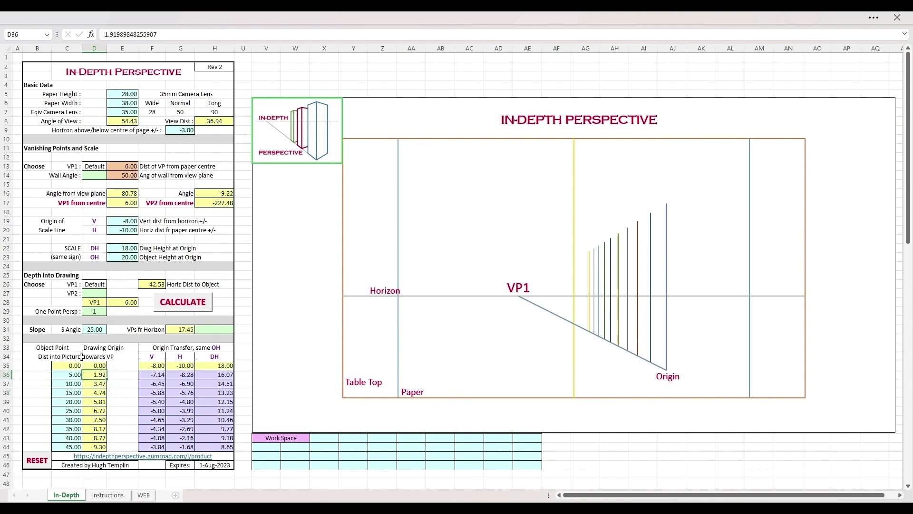
pyautogui.click(94, 385)
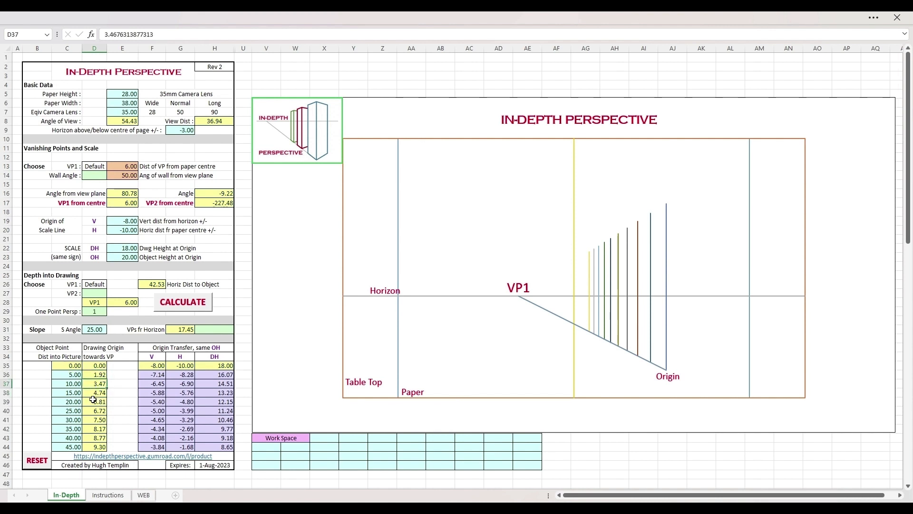
pyautogui.click(92, 395)
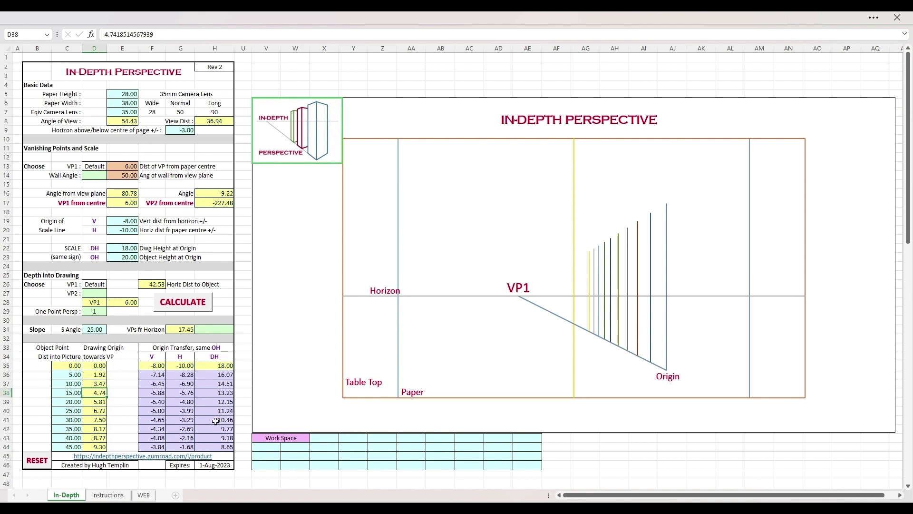
# Set the object height (OH) at the origin to 30 and recalculate the diagram.
pyautogui.click(128, 259)
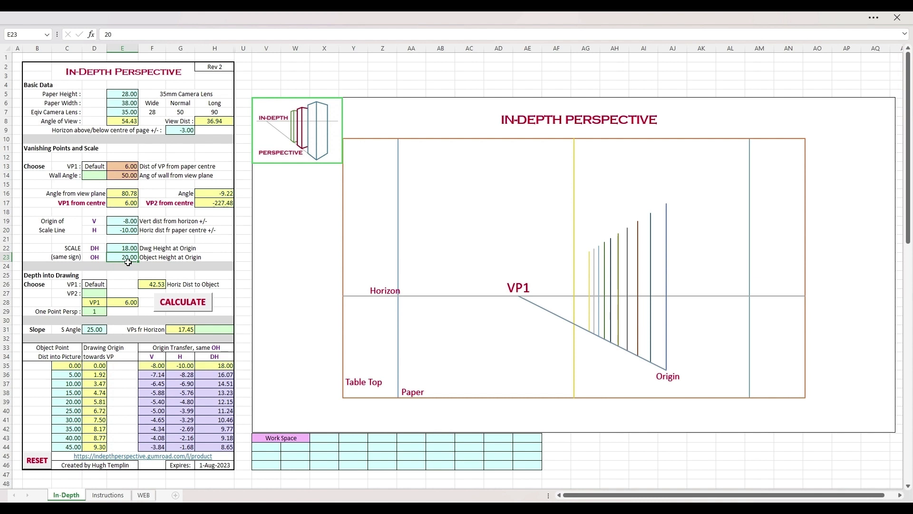
pyautogui.write('30')
pyautogui.press('Return')
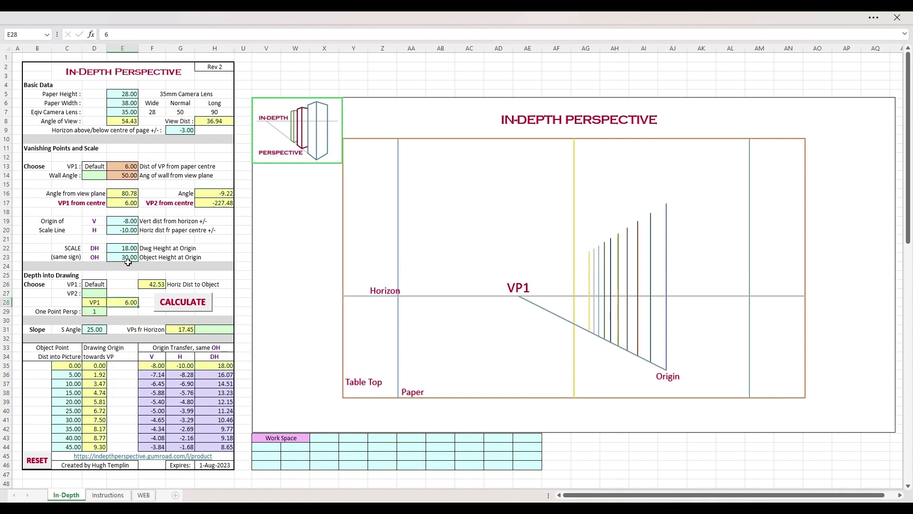
pyautogui.click(186, 307)
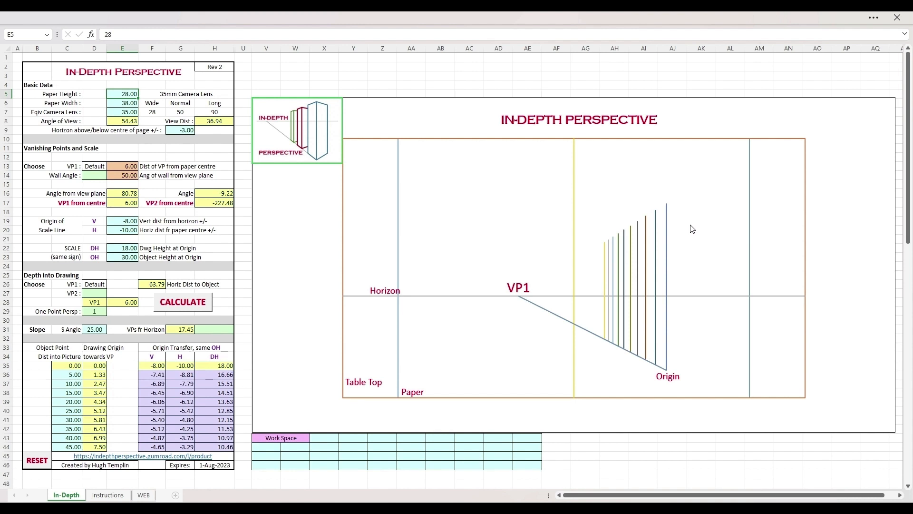
# Set the object height (OH) at the origin to 10 and recalculate the diagram.
pyautogui.click(129, 260)
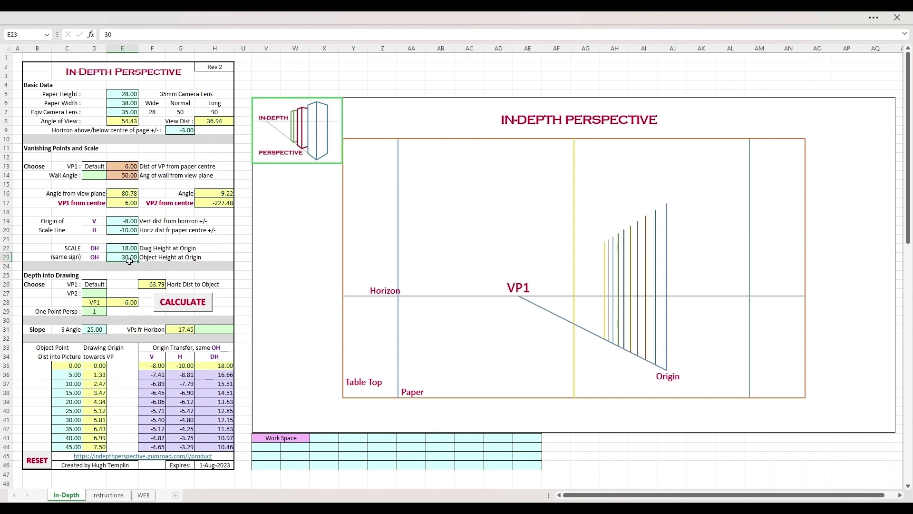
pyautogui.write('10')
pyautogui.press('Return')
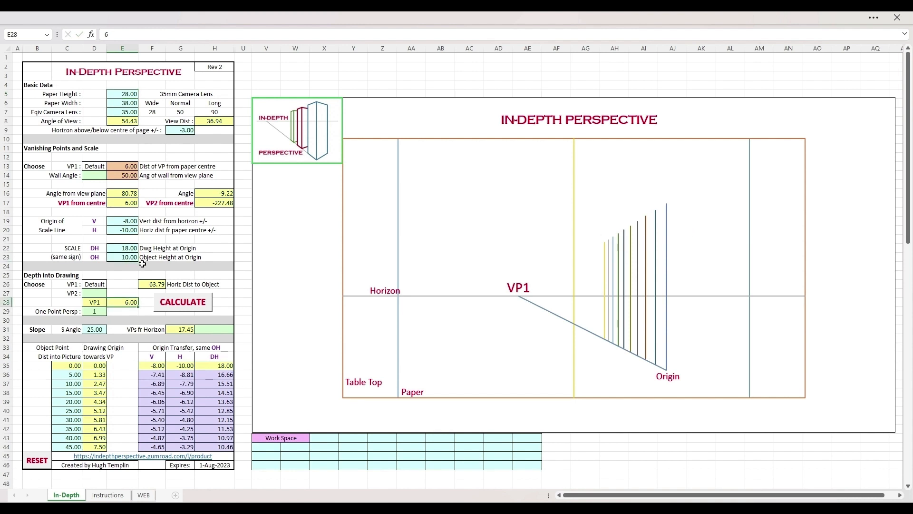
pyautogui.click(206, 303)
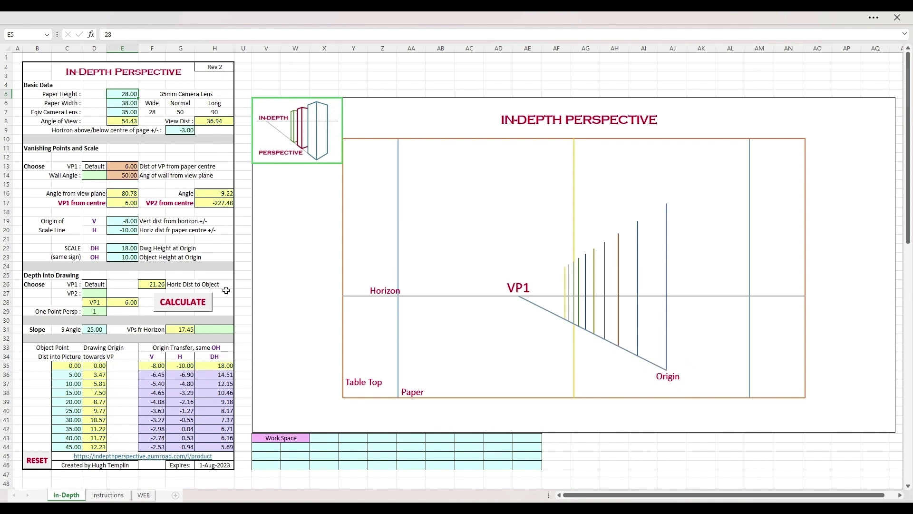
# Set the equivalent camera lens to 28 and recalculate the diagram.
pyautogui.click(124, 115)
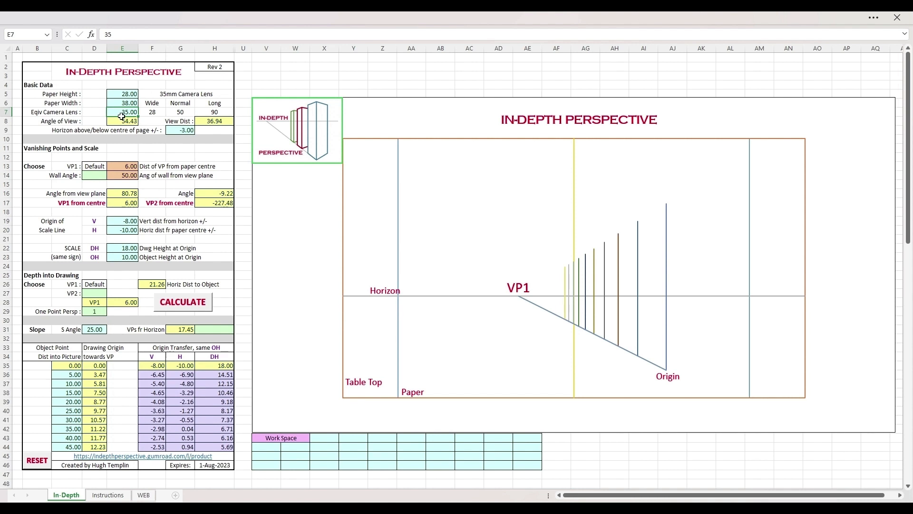
pyautogui.write('28')
pyautogui.press('Return')
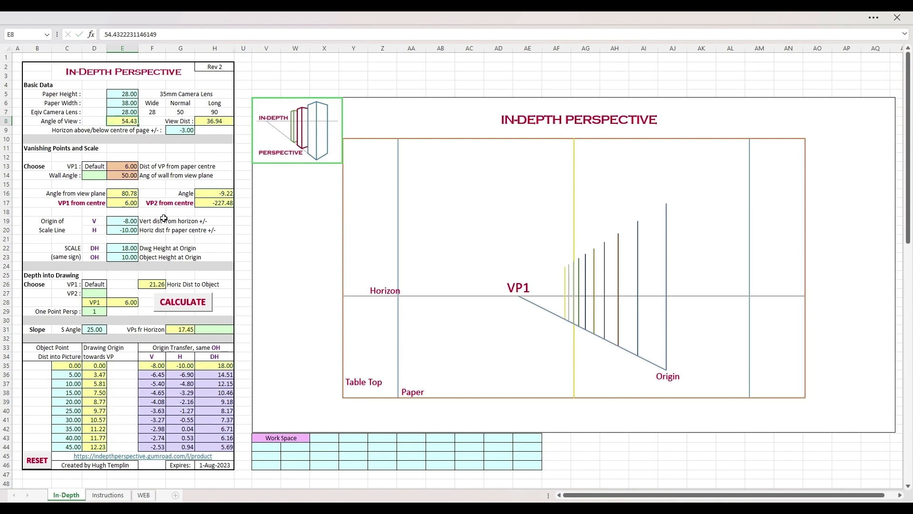
pyautogui.click(195, 309)
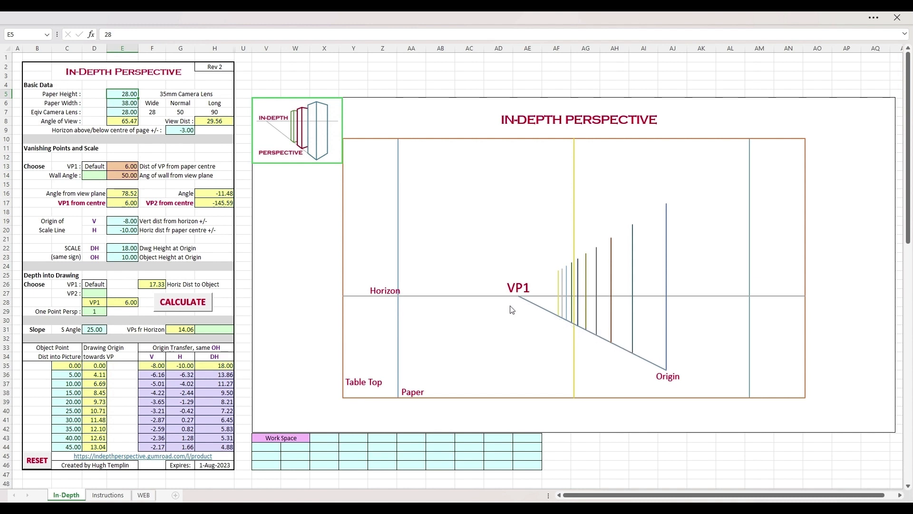
# Set the equivalent camera lens to 35 and recalculate the diagram.
pyautogui.click(127, 114)
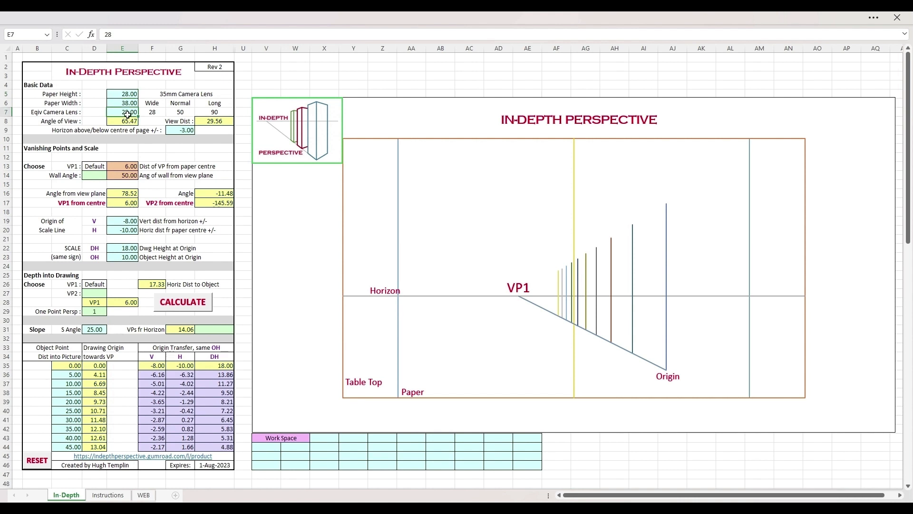
pyautogui.write('35')
pyautogui.press('Return')
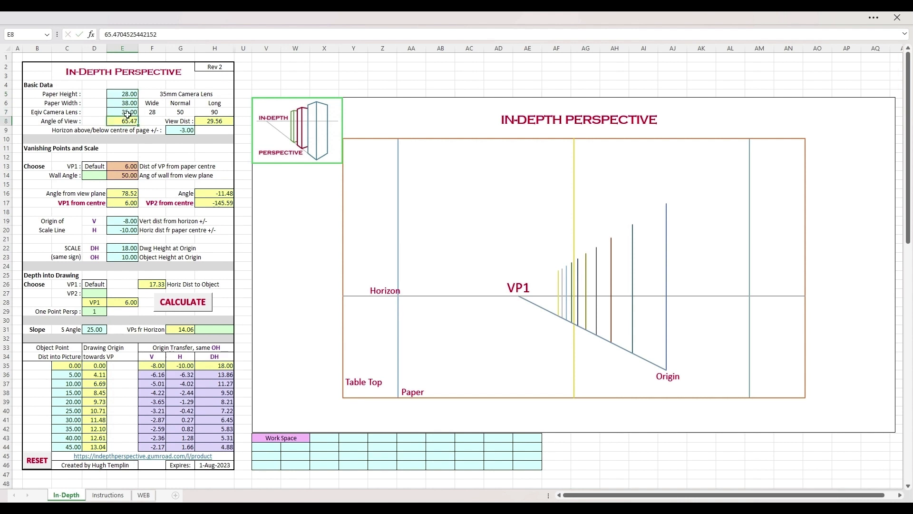
pyautogui.click(175, 309)
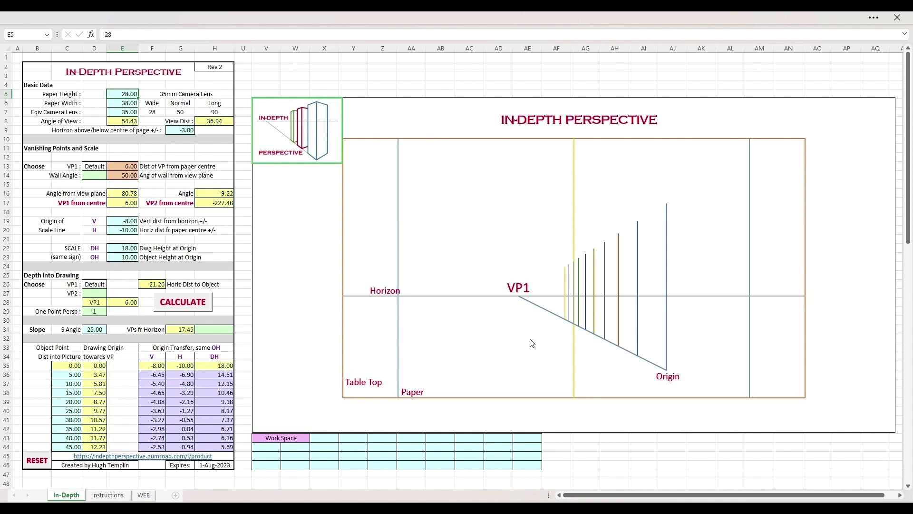
# Try a distance of 10000 for the last object point, recalculate to check its drawing distance, and undo the entry.
pyautogui.click(67, 450)
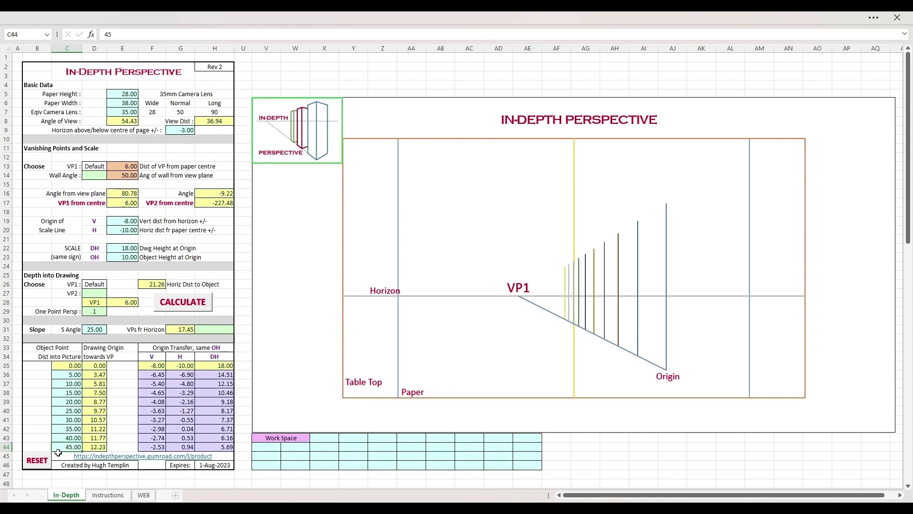
pyautogui.write('10000')
pyautogui.press('Return')
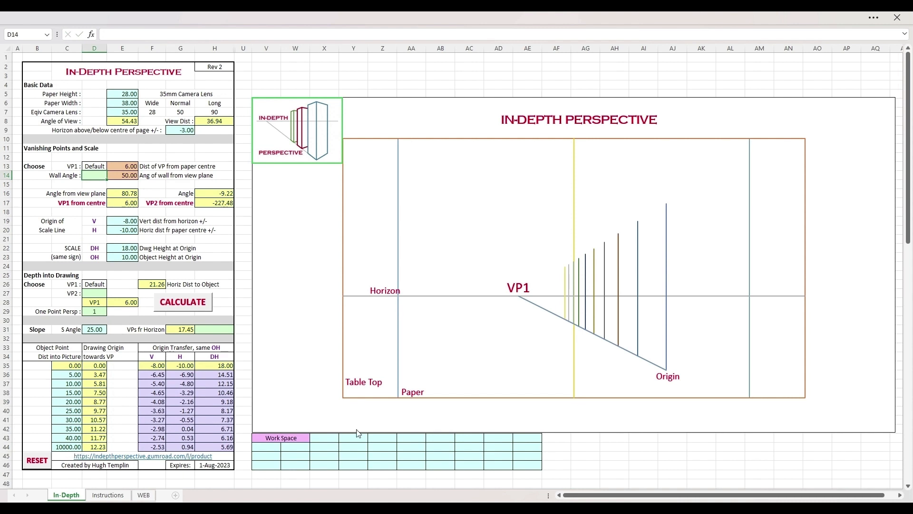
pyautogui.click(195, 308)
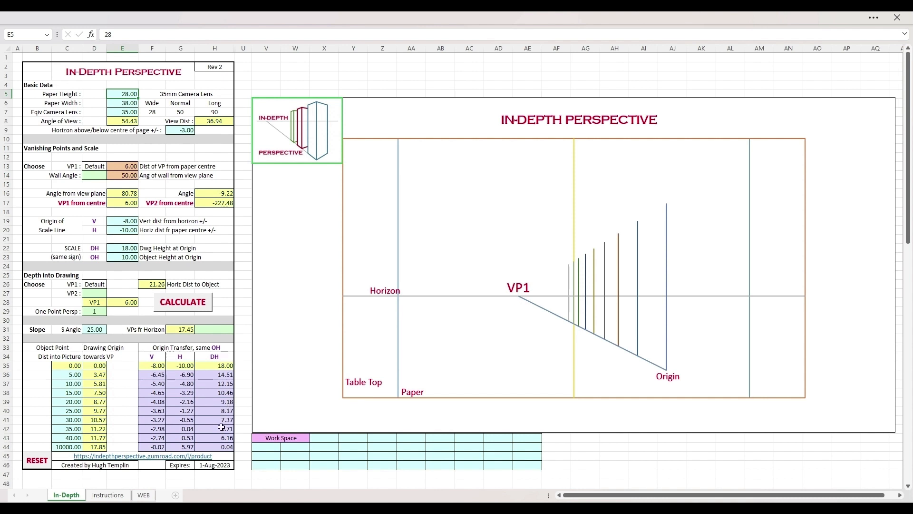
pyautogui.click(95, 447)
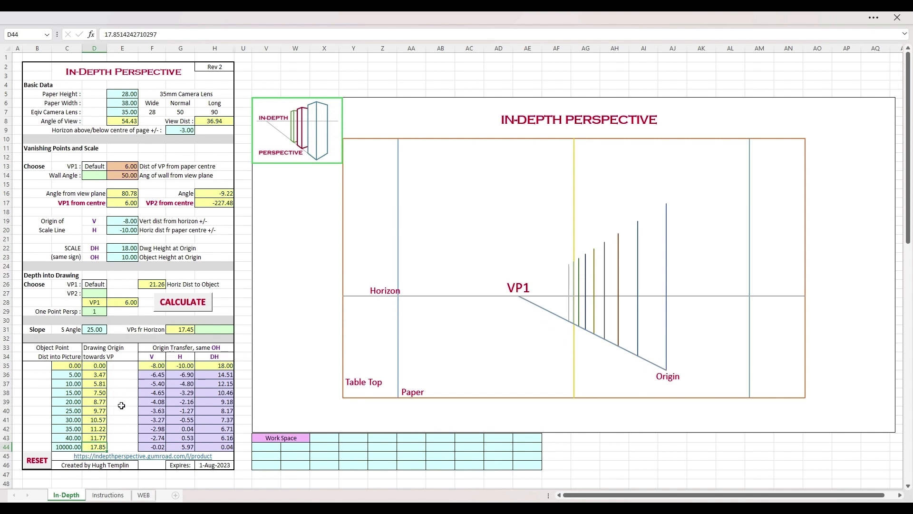
pyautogui.hotkey('ctrl', 'z')
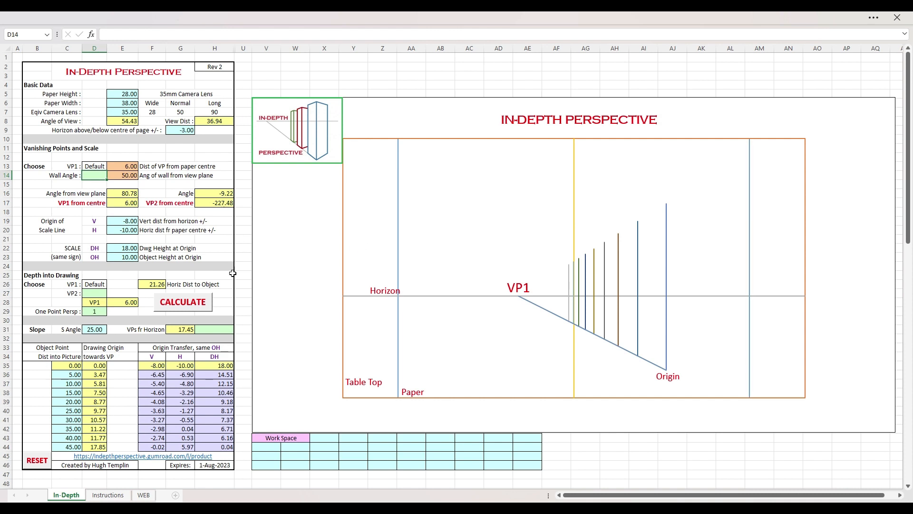
# Try a distance into the picture of -5 for the object point in row 40 and recalculate the diagram.
pyautogui.click(75, 412)
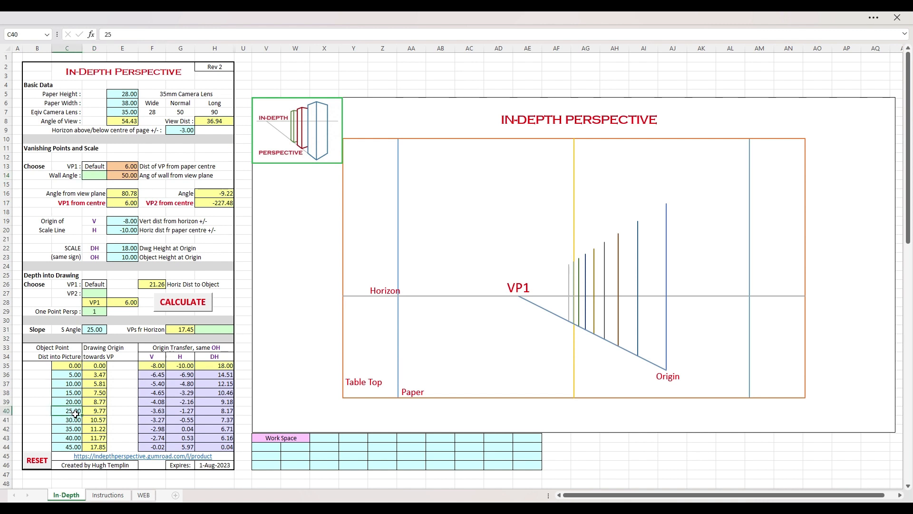
pyautogui.write('-5')
pyautogui.press('Return')
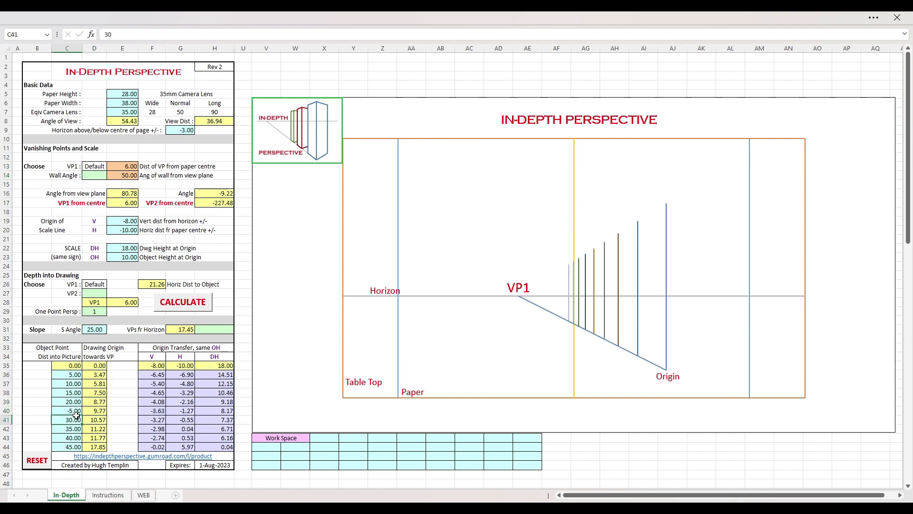
pyautogui.click(186, 309)
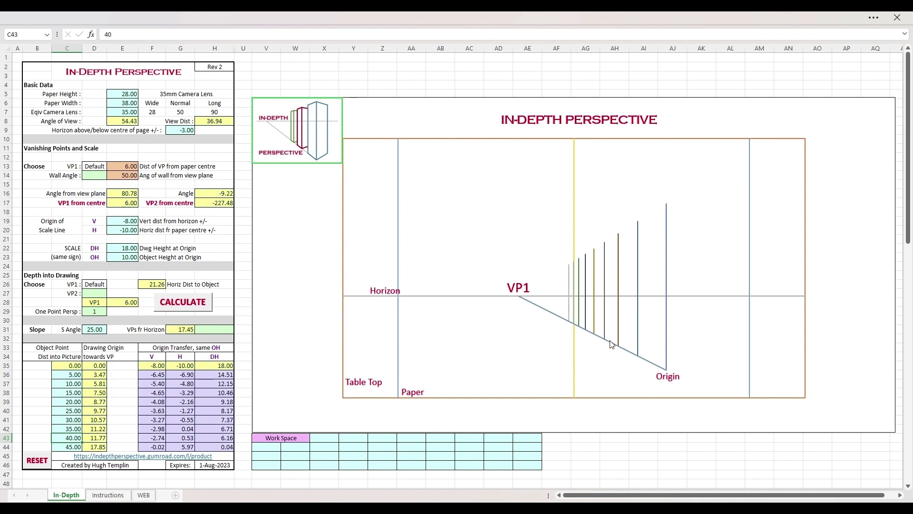
# Clear the object point distance in row 37 of the depth table and recalculate the diagram.
pyautogui.click(75, 376)
pyautogui.moveTo(74, 376); pyautogui.dragTo(70, 449)
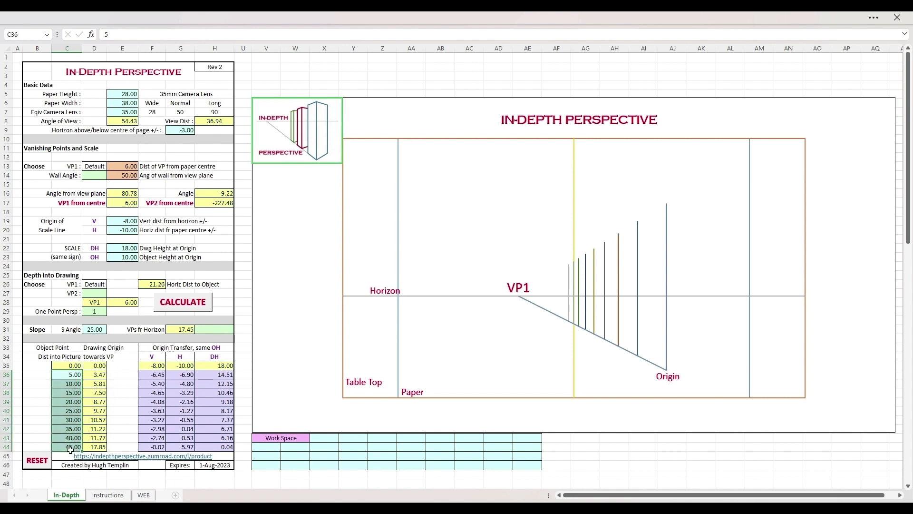
pyautogui.click(74, 395)
pyautogui.click(74, 386)
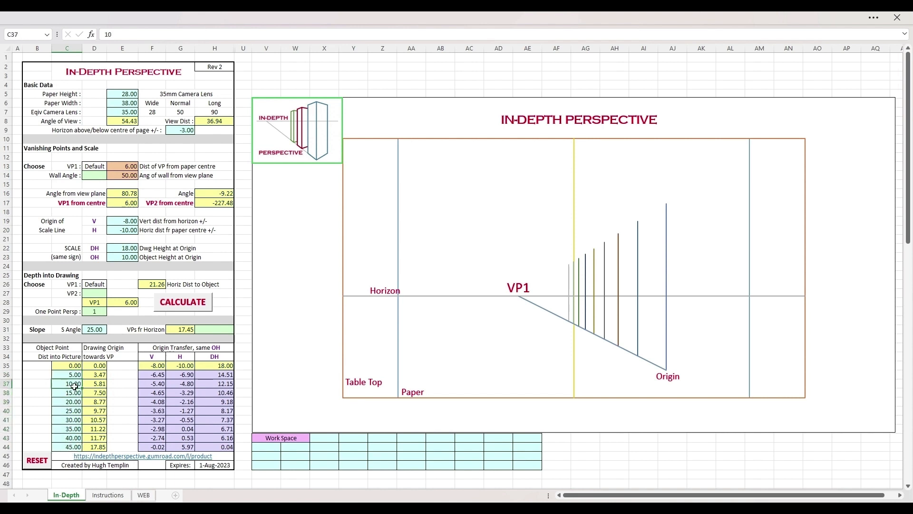
pyautogui.press('Delete')
pyautogui.click(186, 308)
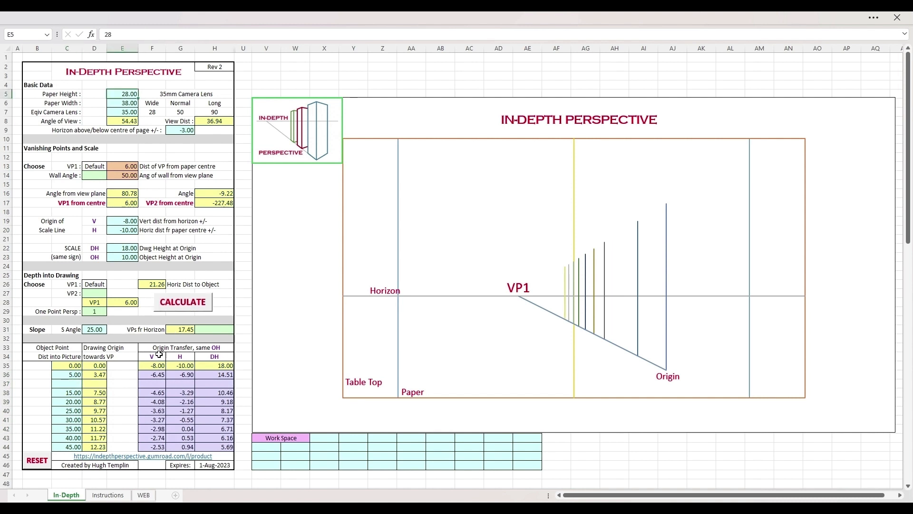
# Enter 80 as the object point distance in the empty row 37 and recalculate the diagram.
pyautogui.click(75, 385)
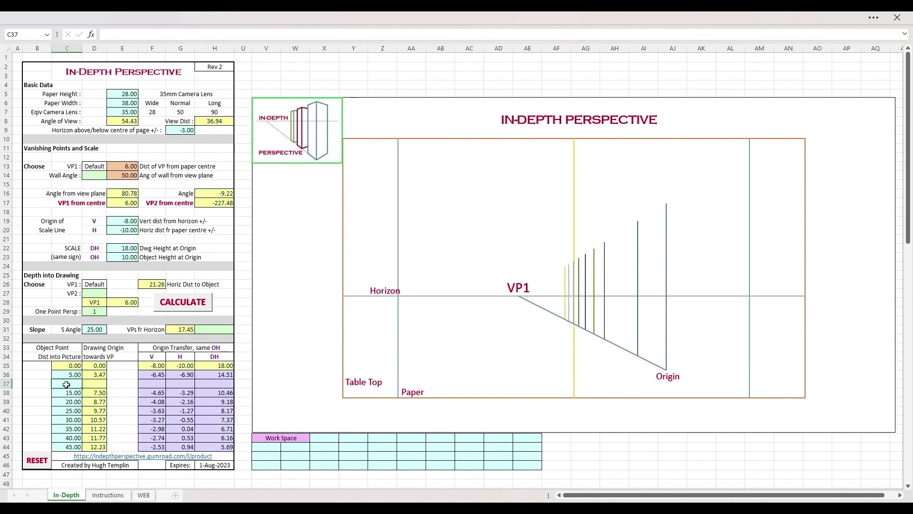
pyautogui.write('80')
pyautogui.press('Return')
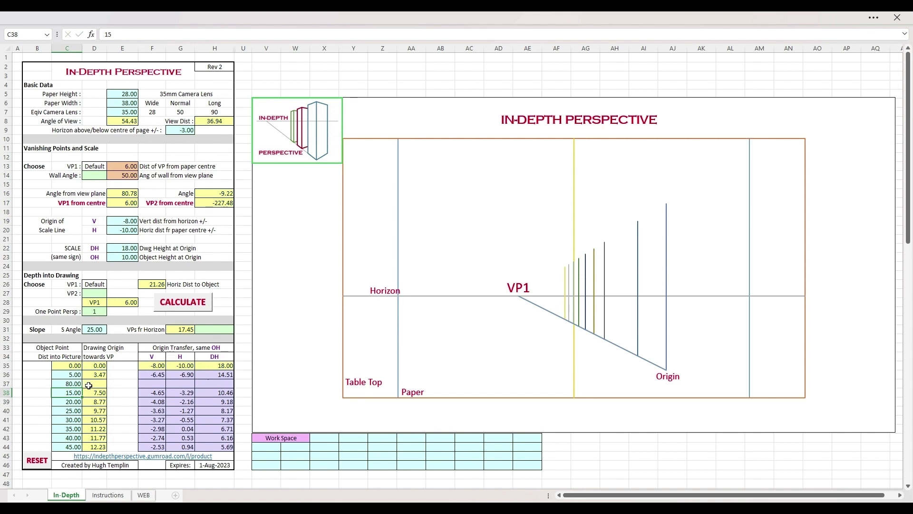
pyautogui.click(198, 307)
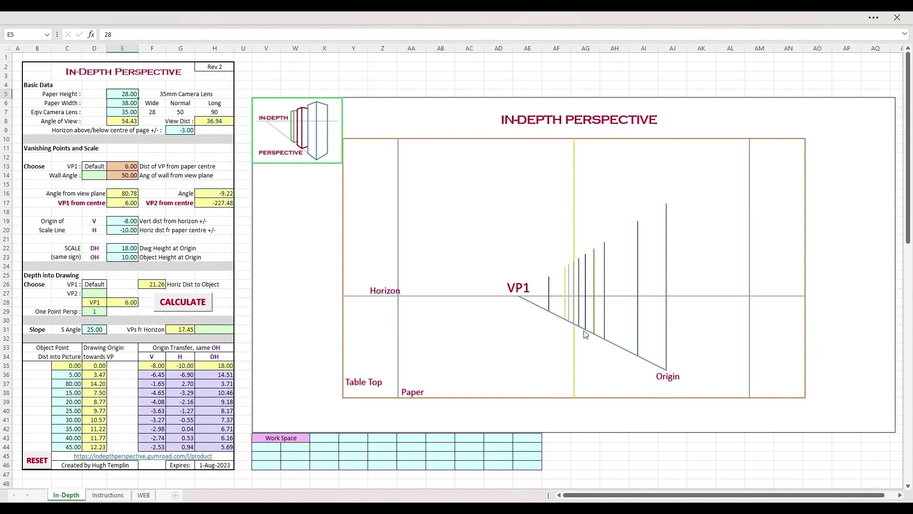
# Set the object point distances in rows 36 to 40 to 3, 9, 12, 18 and 21.
pyautogui.click(67, 378)
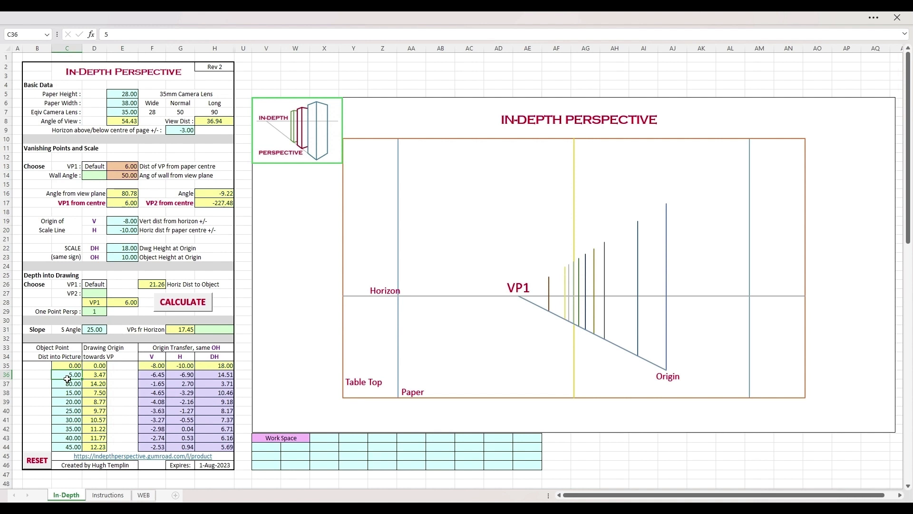
pyautogui.write('3')
pyautogui.press('Return')
pyautogui.write('9')
pyautogui.press('Return')
pyautogui.write('12')
pyautogui.press('Return')
pyautogui.write('18')
pyautogui.press('Return')
pyautogui.write('21')
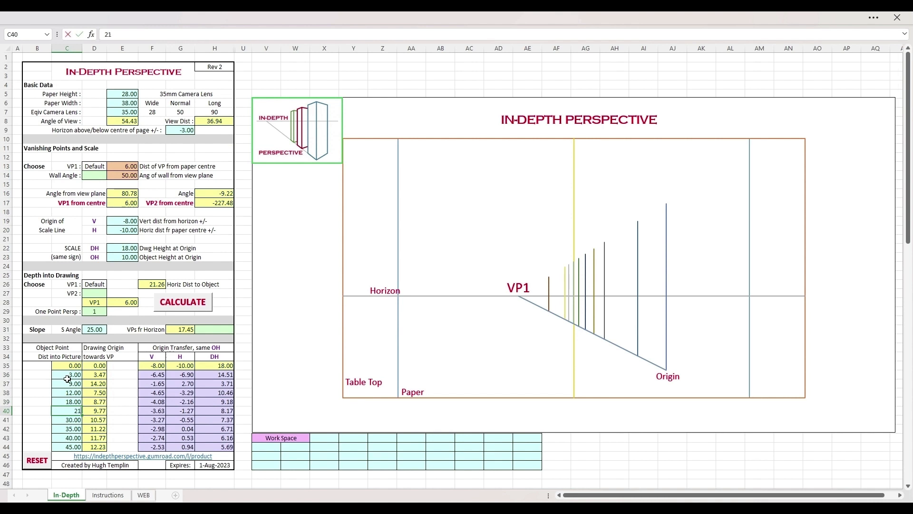
pyautogui.press('Return')
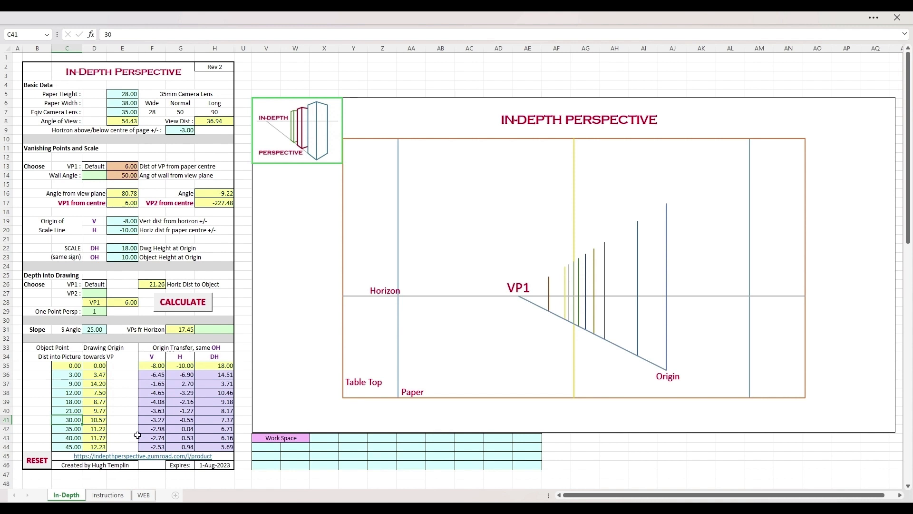
# Set the object point distances in rows 41 to 43 to 25.5, 28.5 and 34.5.
pyautogui.write('25.5')
pyautogui.press('Return')
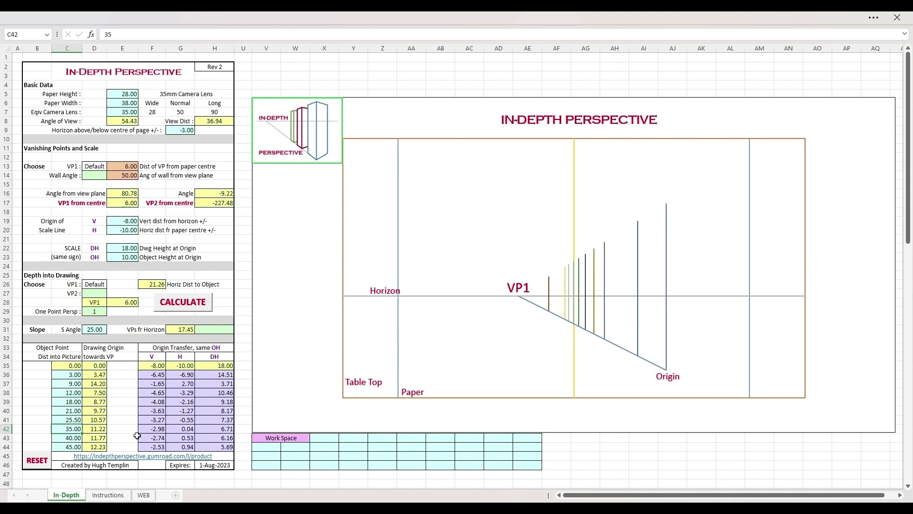
pyautogui.write('28.5')
pyautogui.press('Return')
pyautogui.write('3')
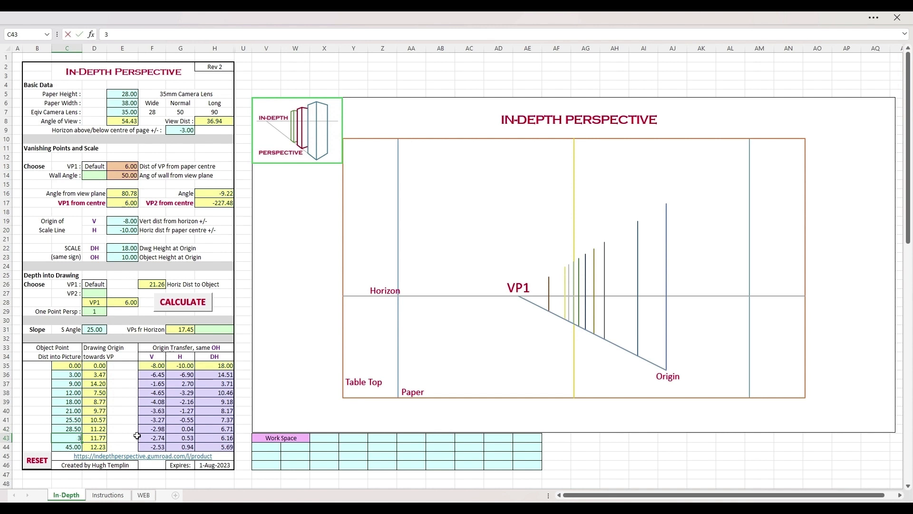
pyautogui.write('4.5')
pyautogui.press('Return')
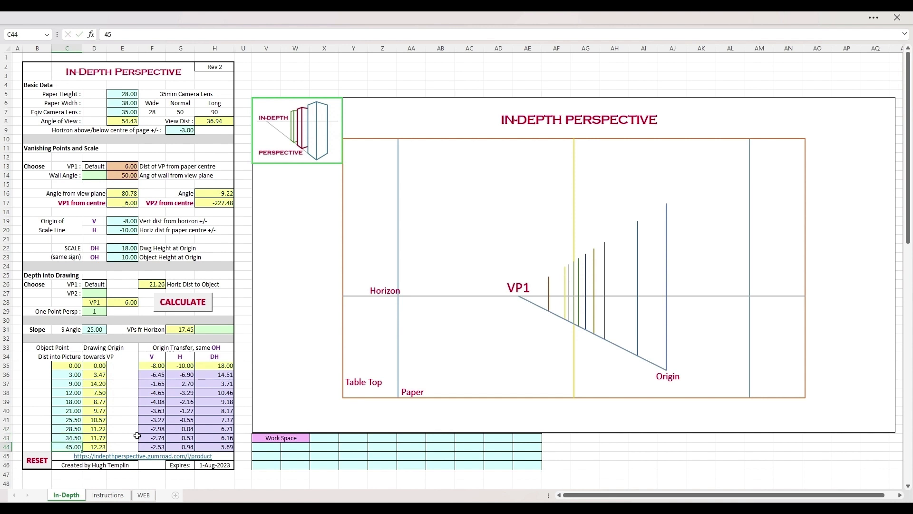
# Set the object point distance in row 44 of the depth table to 37.5 and recalculate the diagram.
pyautogui.write('37.5')
pyautogui.press('Return')
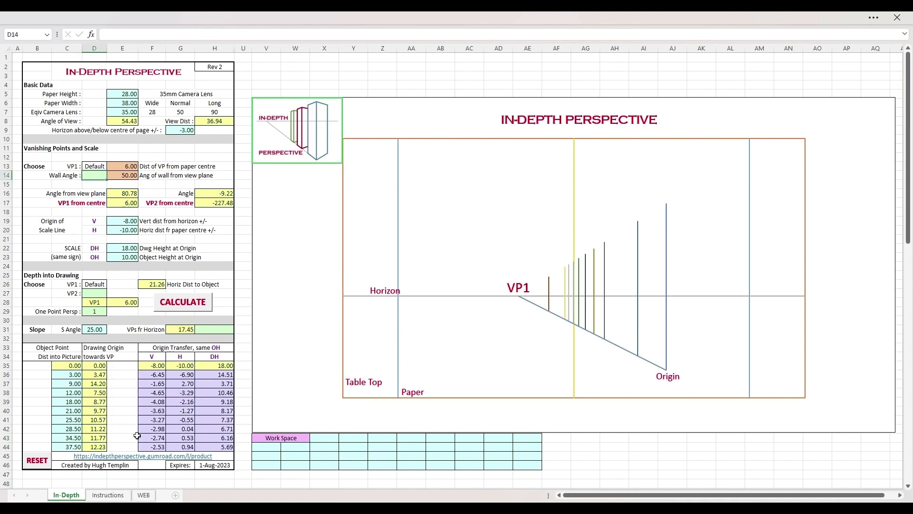
pyautogui.click(198, 309)
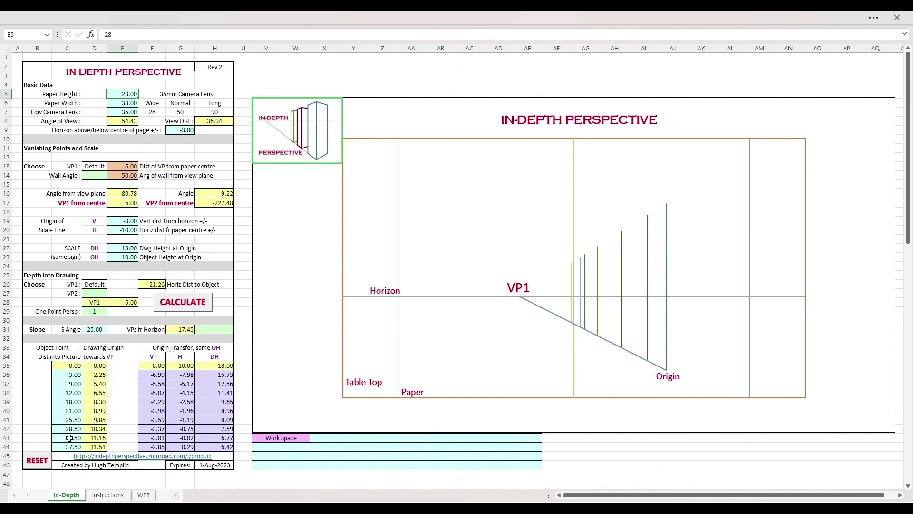
pyautogui.click(69, 420)
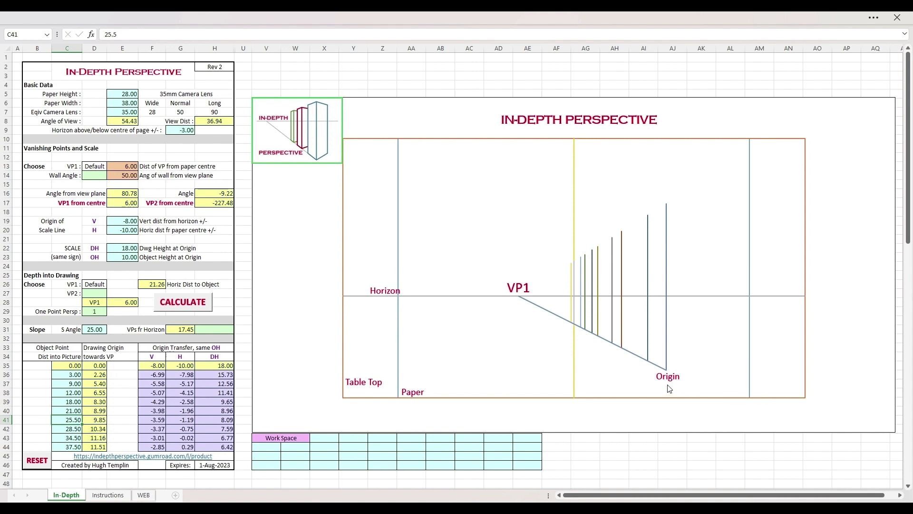
# Clear the One Point Persp setting and choose VP2 with a 1 for the depth into the drawing, recalculating after each change.
pyautogui.click(92, 313)
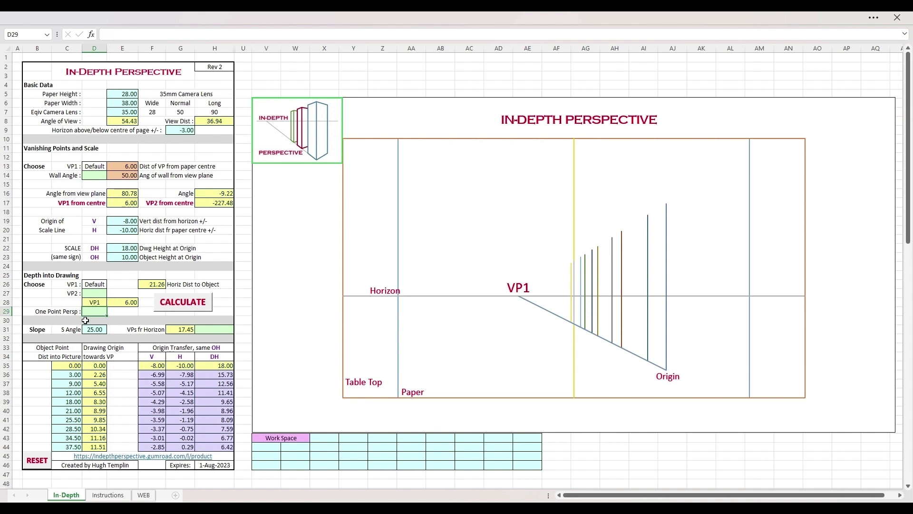
pyautogui.click(175, 310)
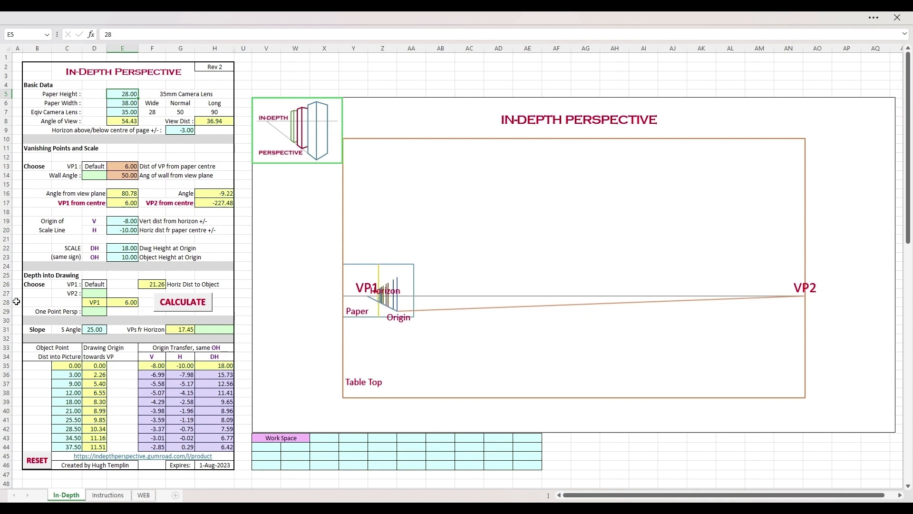
pyautogui.click(95, 296)
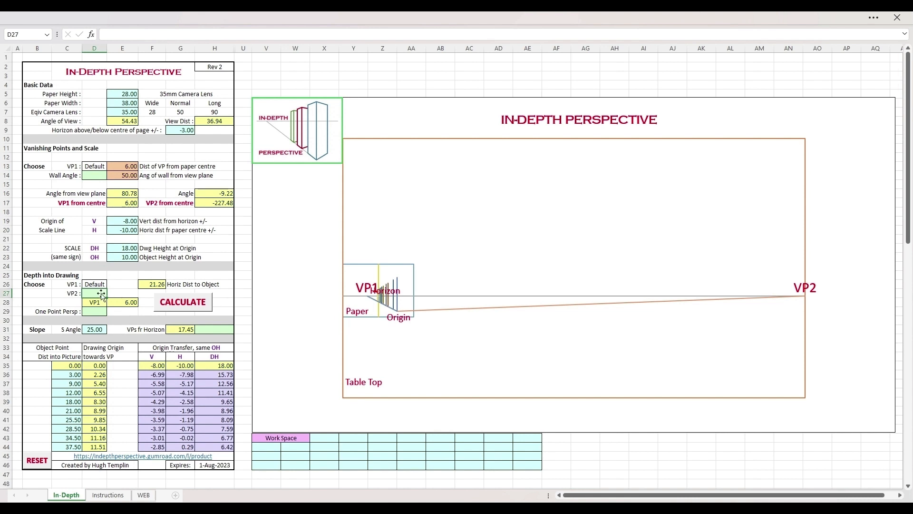
pyautogui.write('1')
pyautogui.press('Return')
pyautogui.click(204, 306)
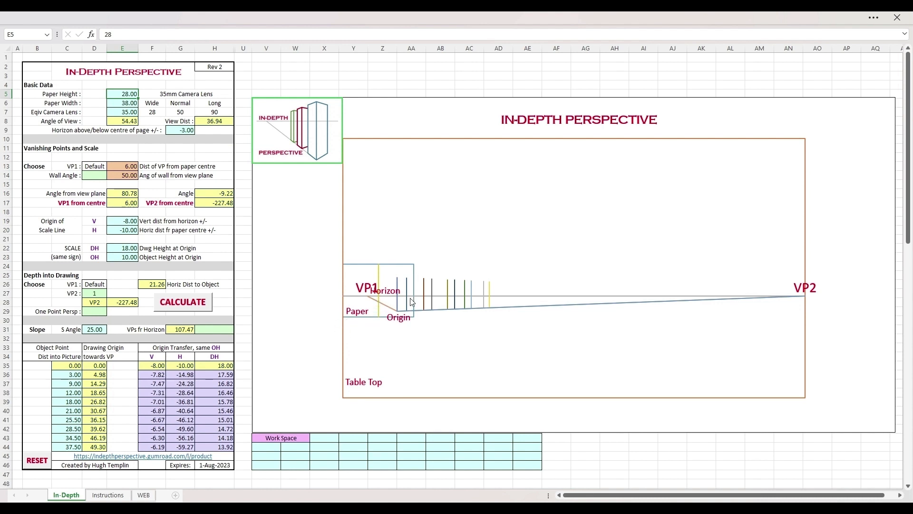
# Clear the VP2 choice for the depth into the drawing and recalculate the diagram.
pyautogui.click(216, 377)
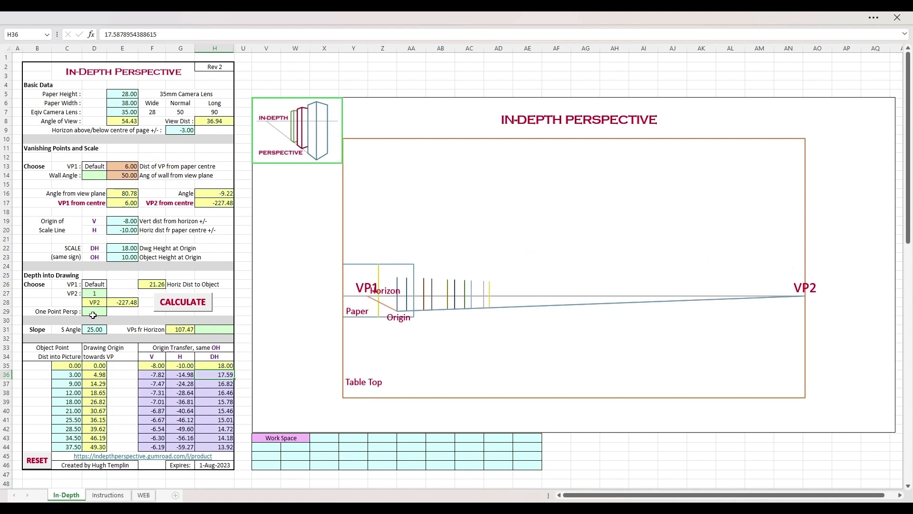
pyautogui.click(100, 297)
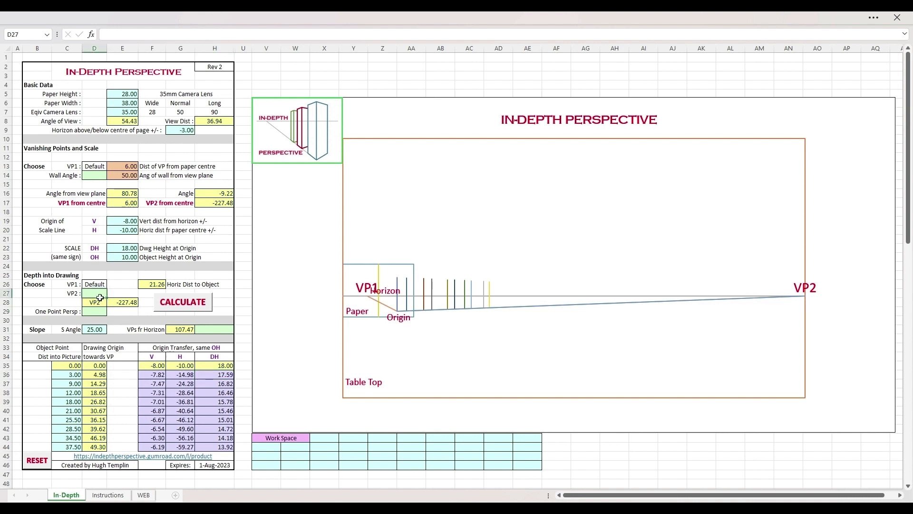
pyautogui.click(99, 298)
pyautogui.click(195, 310)
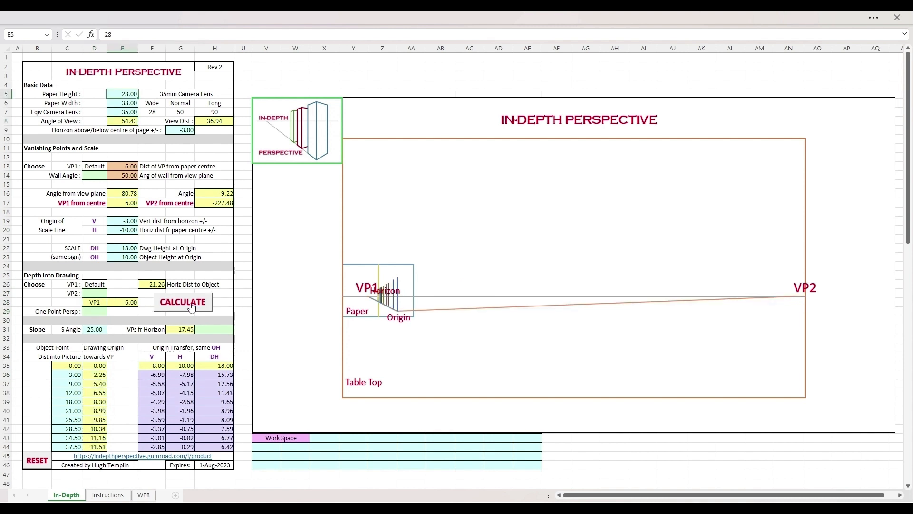
# Turn on one point perspective with a 1 and recalculate the diagram.
pyautogui.click(98, 314)
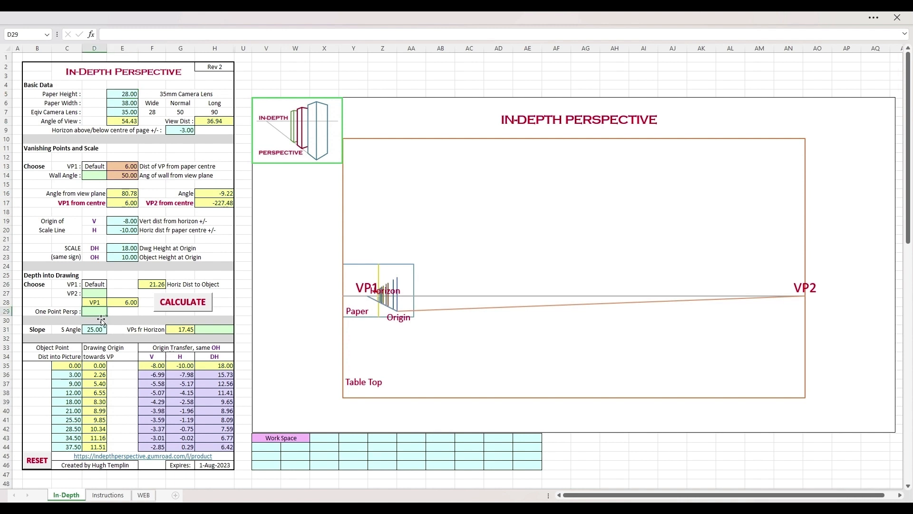
pyautogui.write('1')
pyautogui.press('Return')
pyautogui.click(200, 310)
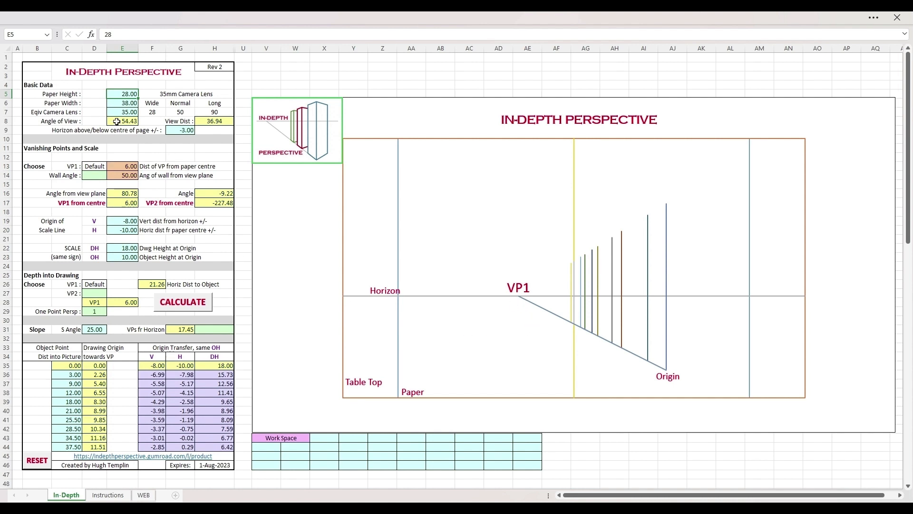
# Set the distance of VP1 from the paper centre to 25 and recalculate the diagram.
pyautogui.click(121, 169)
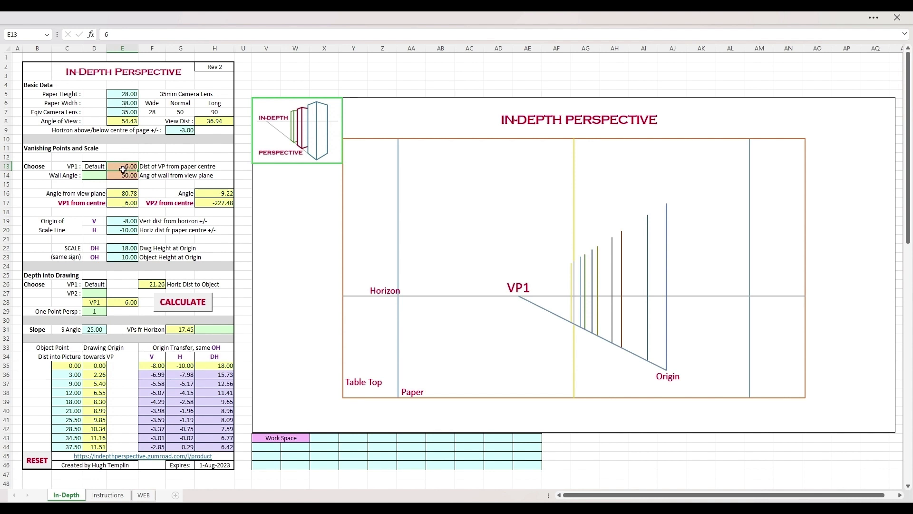
pyautogui.write('25')
pyautogui.press('Return')
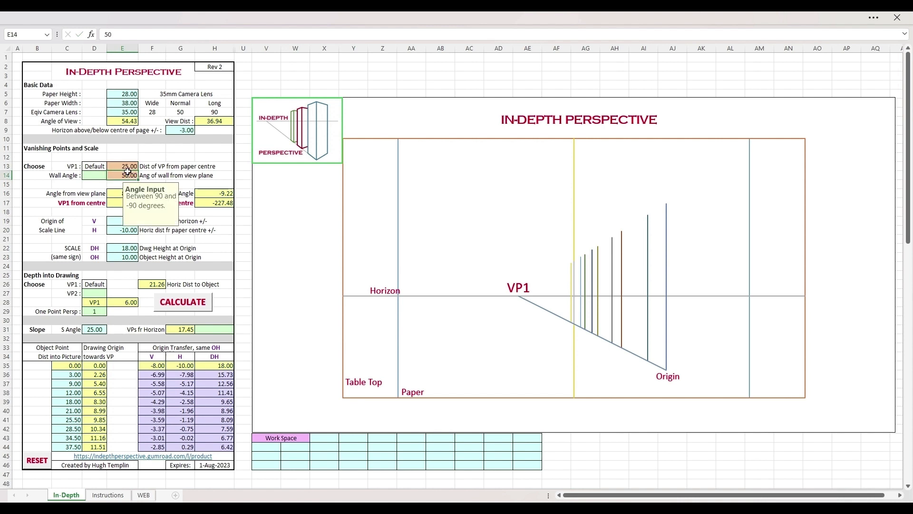
pyautogui.click(202, 307)
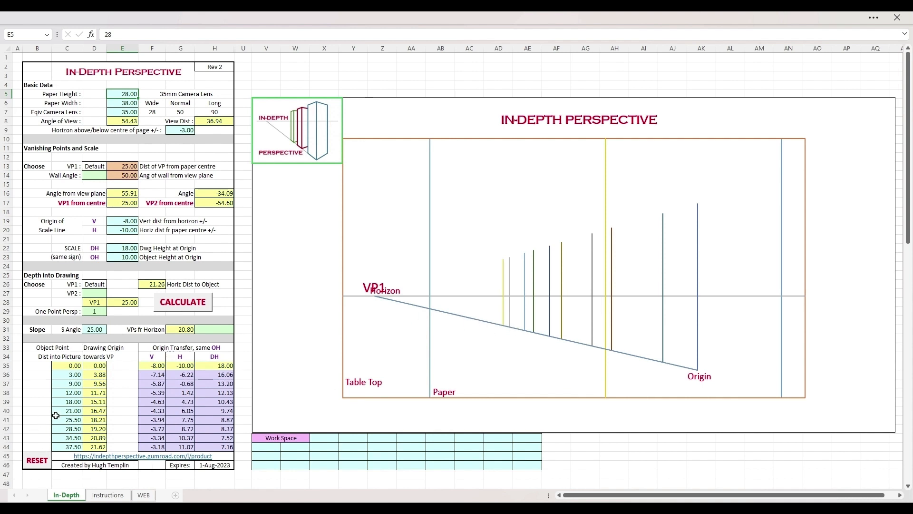
# Try 70 as the object point distance in row 36, replace it with 80, and recalculate the diagram for each value.
pyautogui.click(73, 376)
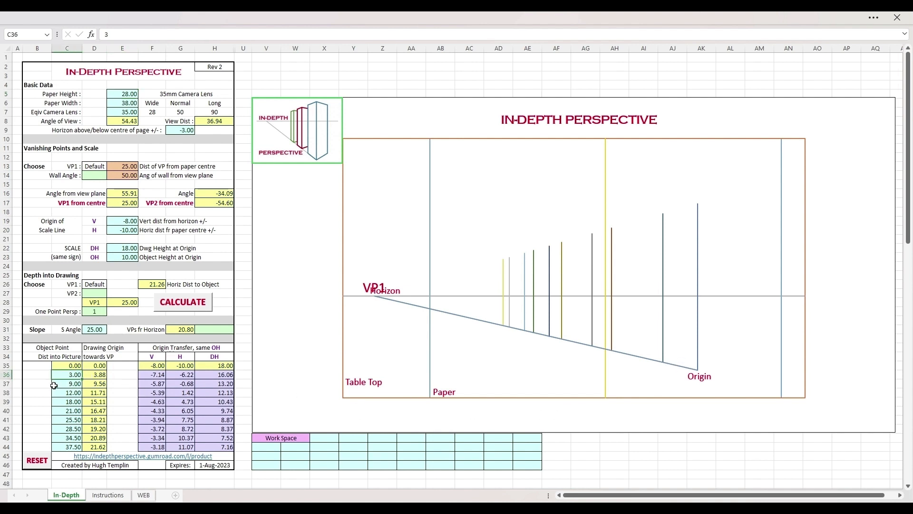
pyautogui.write('70')
pyautogui.press('Return')
pyautogui.click(199, 308)
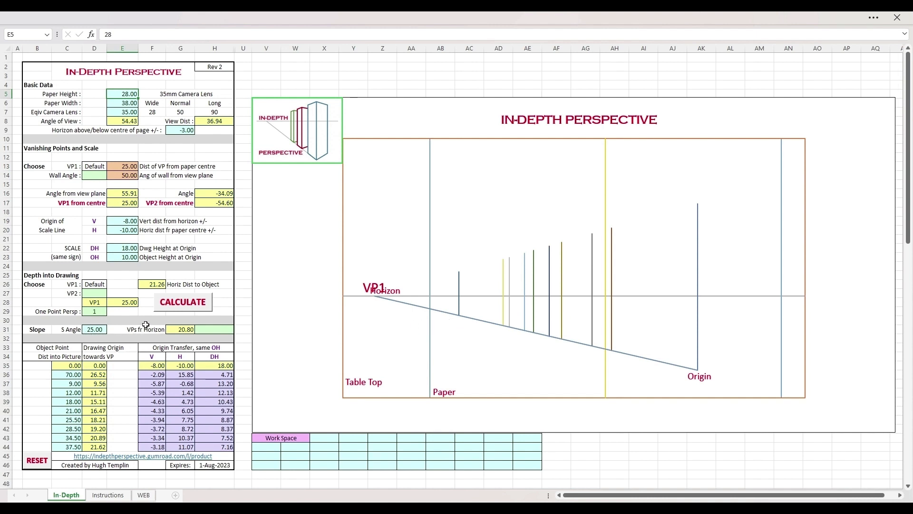
pyautogui.click(76, 385)
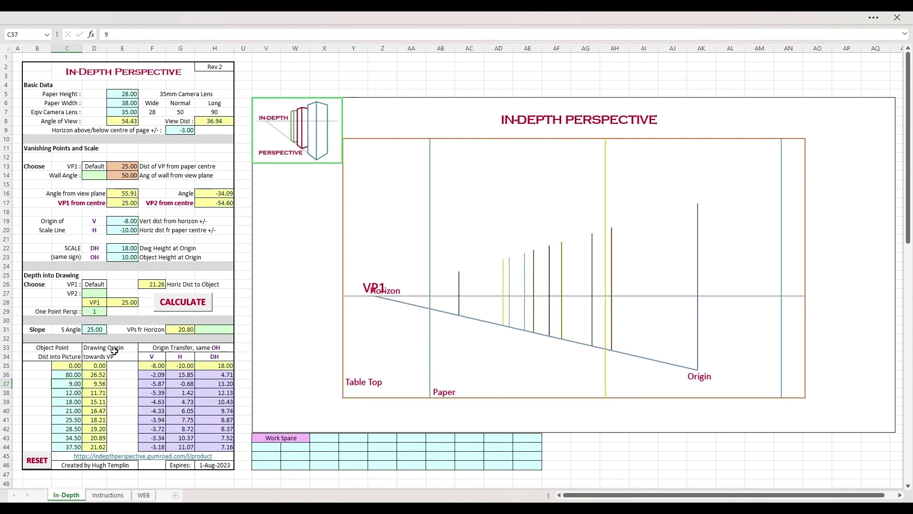
pyautogui.click(172, 309)
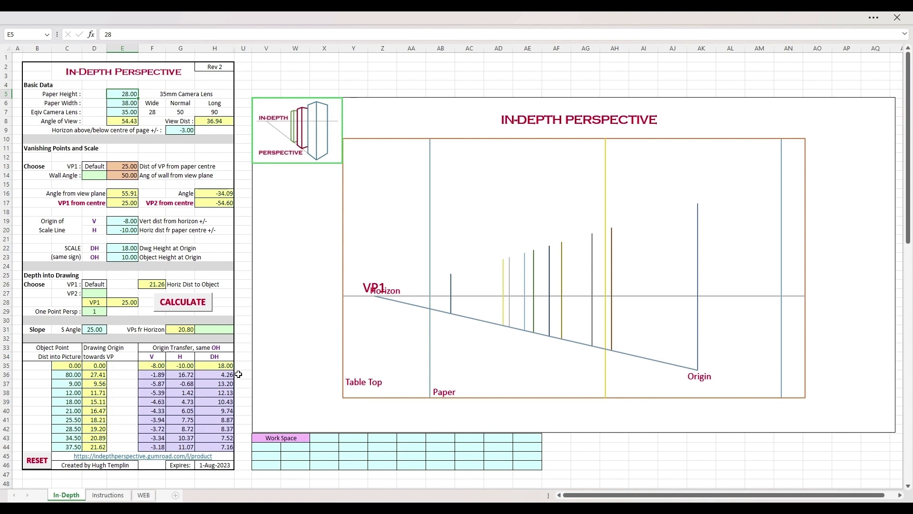
# Copy the V value -1.89 and H value 16.72 of row 36 into the V and H inputs for the scale line's origin.
pyautogui.click(153, 376)
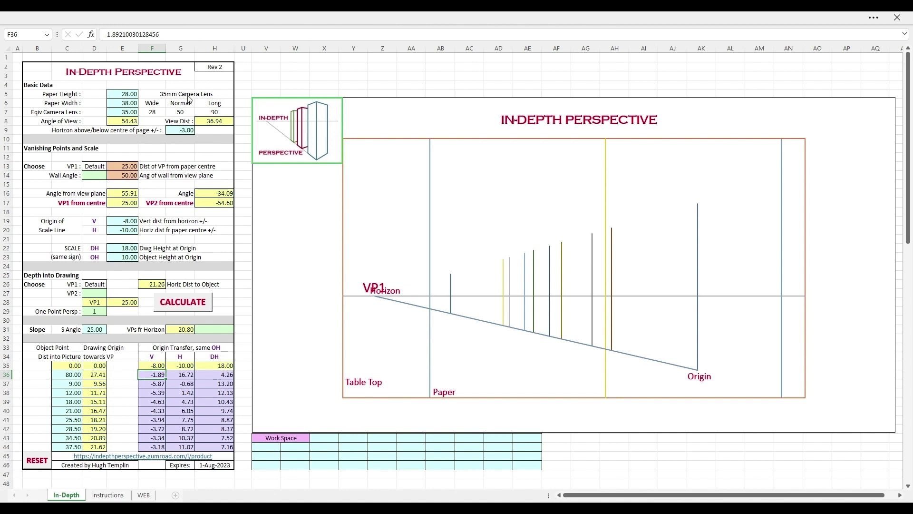
pyautogui.hotkey('ctrl', 'c')
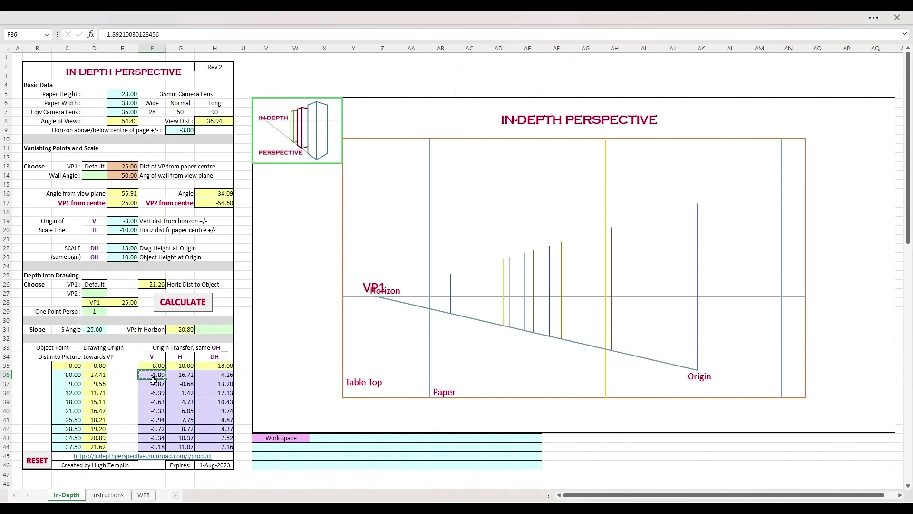
pyautogui.click(126, 222)
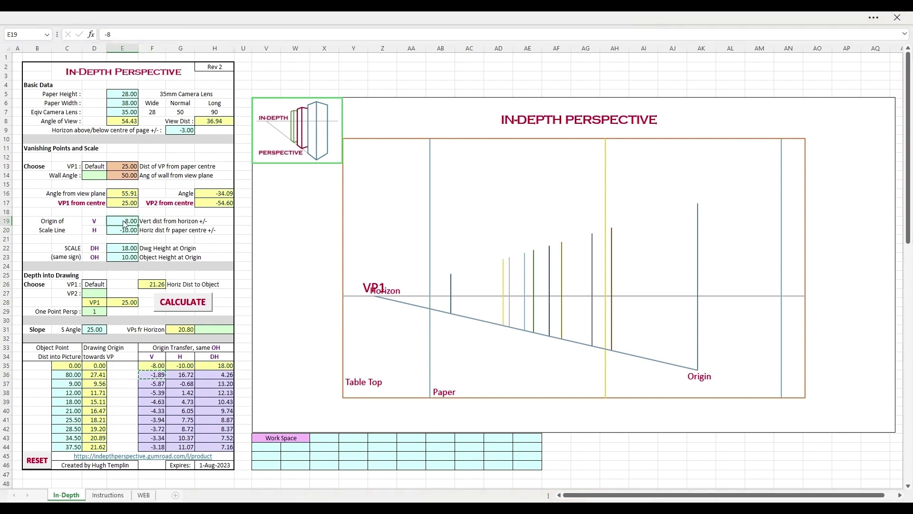
pyautogui.hotkey('ctrl', 'shift', 'v')
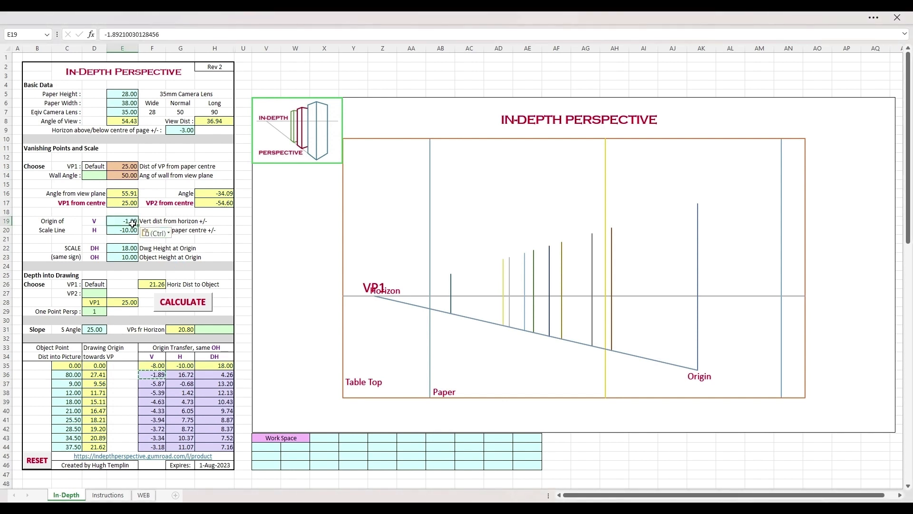
pyautogui.click(192, 376)
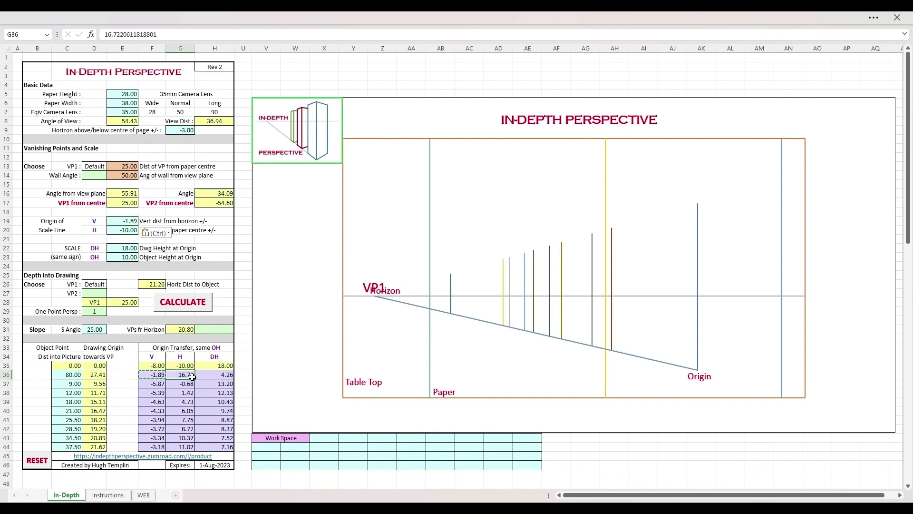
pyautogui.rightClick(191, 378)
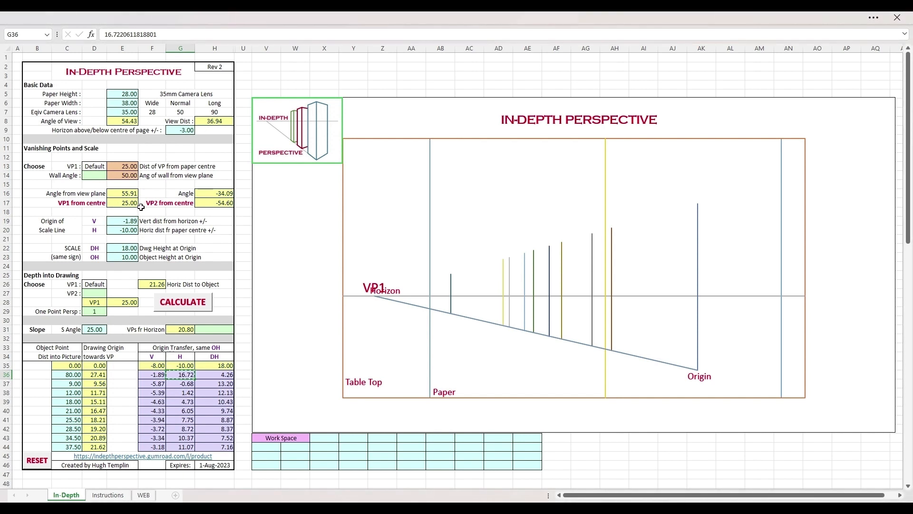
pyautogui.click(129, 233)
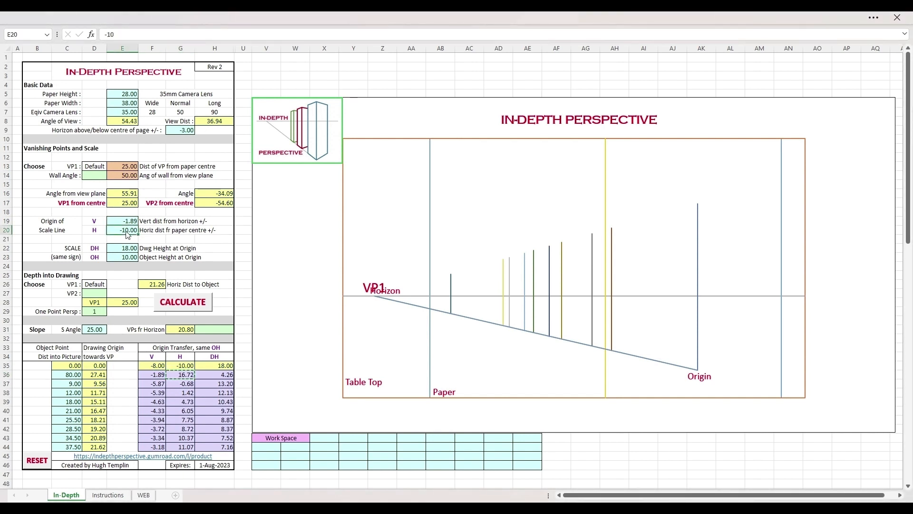
pyautogui.hotkey('ctrl', 'v')
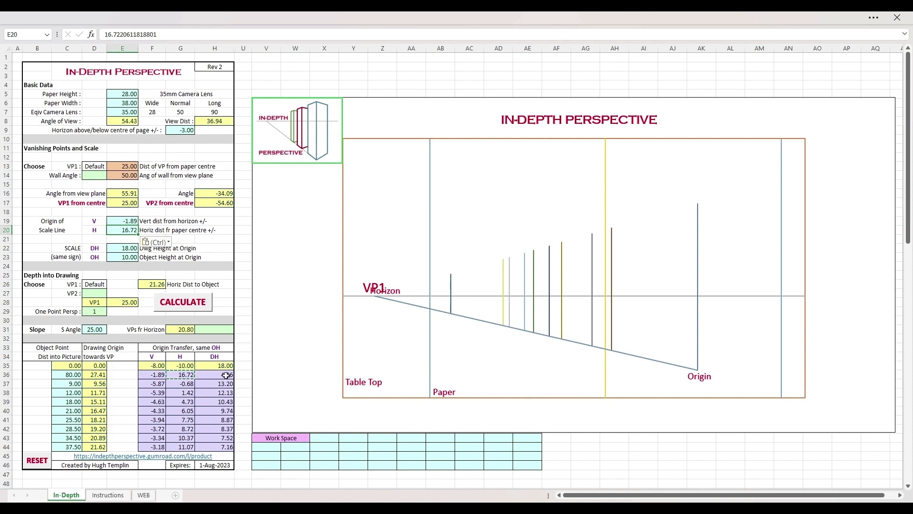
# Copy the DH value 4.26 of row 36 into the drawing height at origin and recalculate the diagram.
pyautogui.click(211, 377)
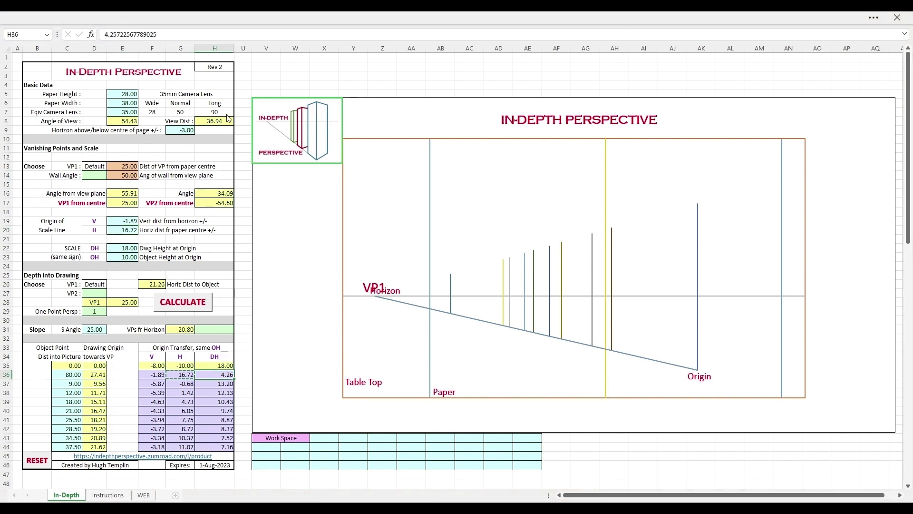
pyautogui.click(239, 97)
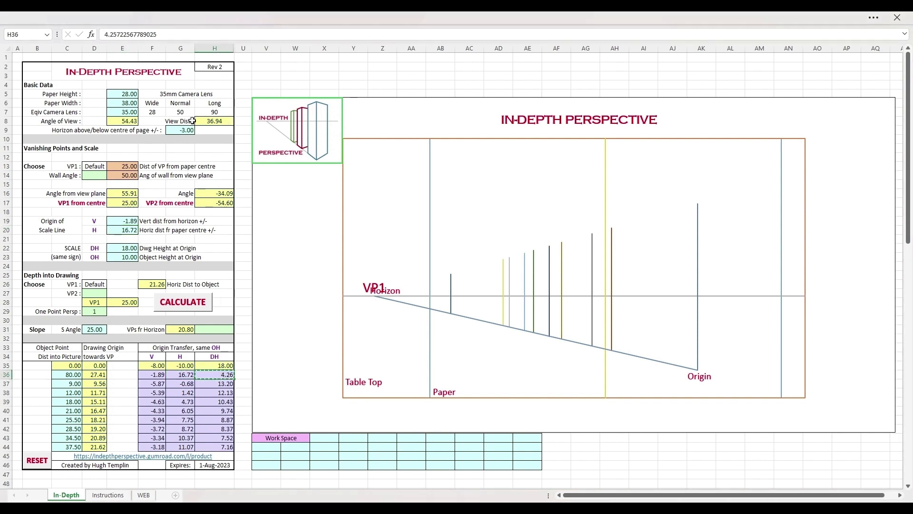
pyautogui.click(132, 251)
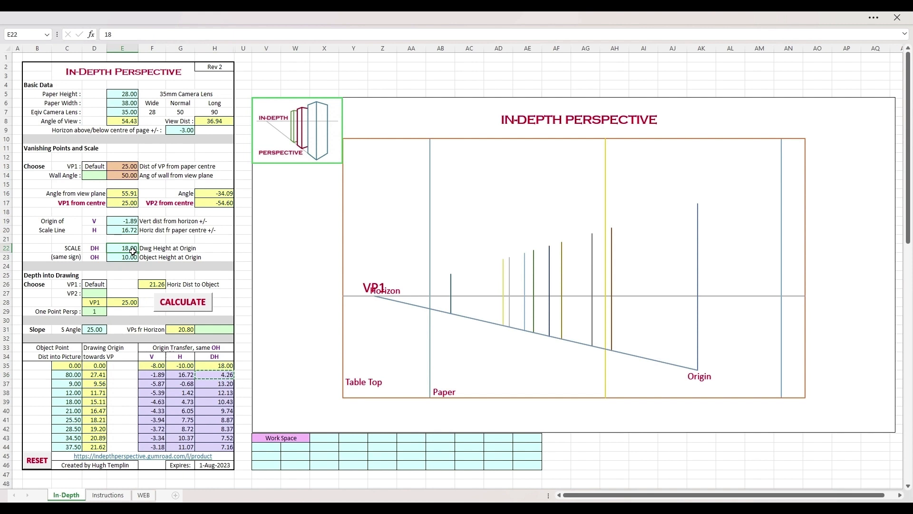
pyautogui.hotkey('ctrl', 'v')
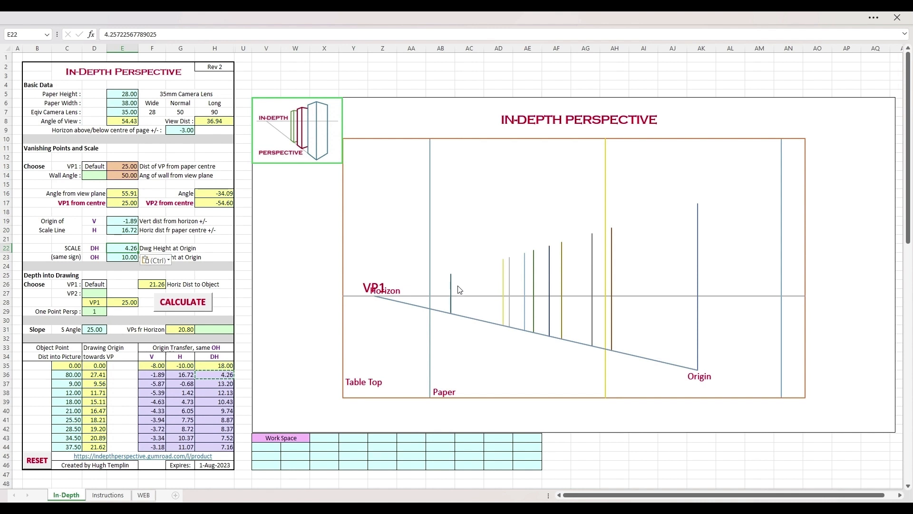
pyautogui.click(183, 306)
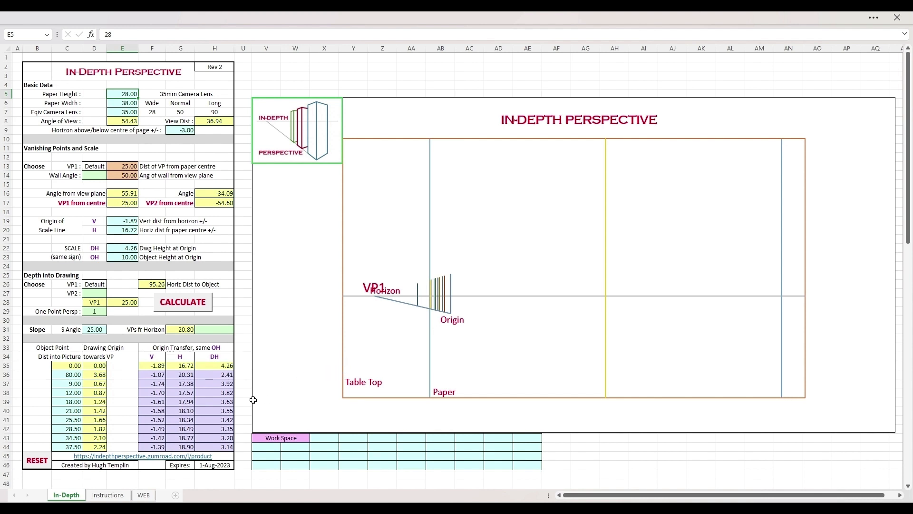
# Clear the One Point Persp setting and recalculate the diagram to include VP2.
pyautogui.click(95, 312)
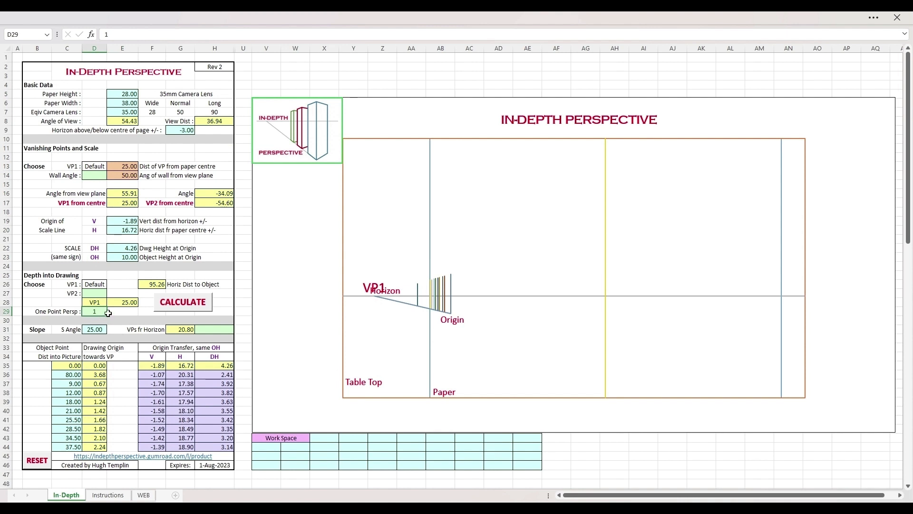
pyautogui.press('Delete')
pyautogui.click(184, 310)
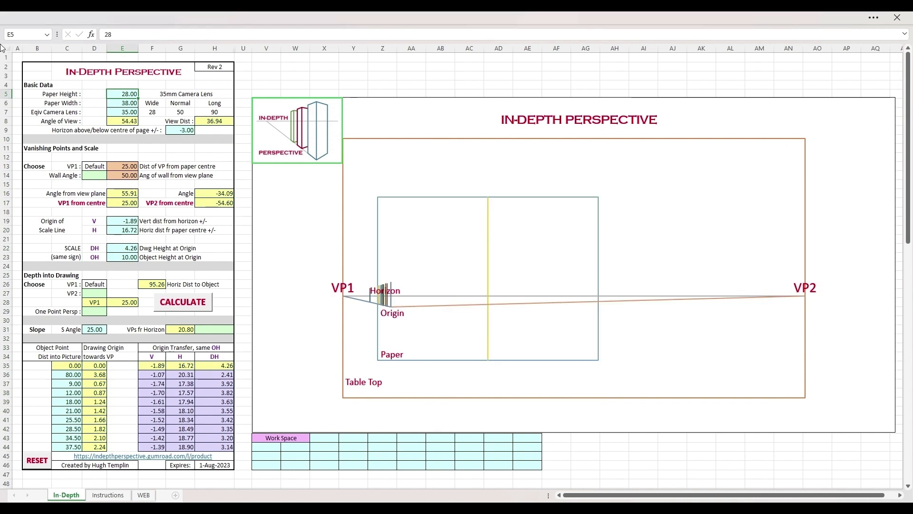
pyautogui.click(213, 197)
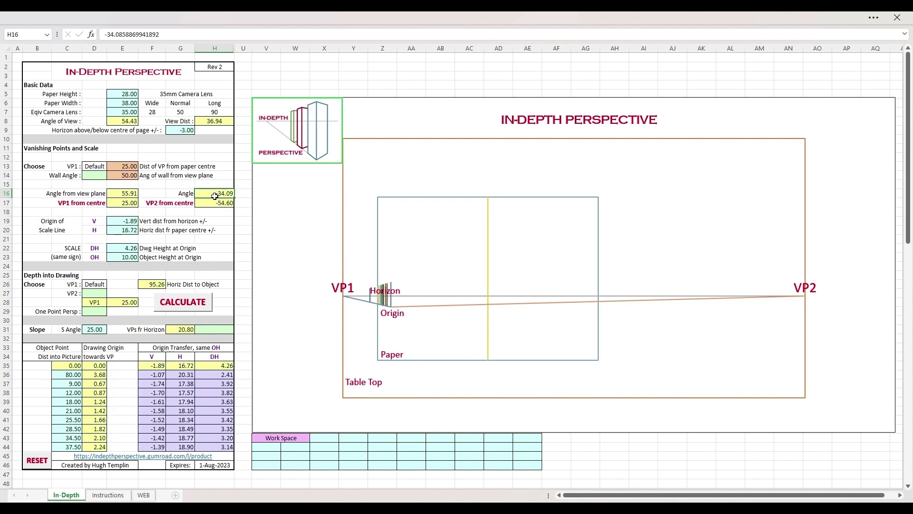
# Enter -45 as VP2's angle, enable the Wall Angle choice with 1 at -45 degrees from the view plane, and recalculate the diagram.
pyautogui.write('-45')
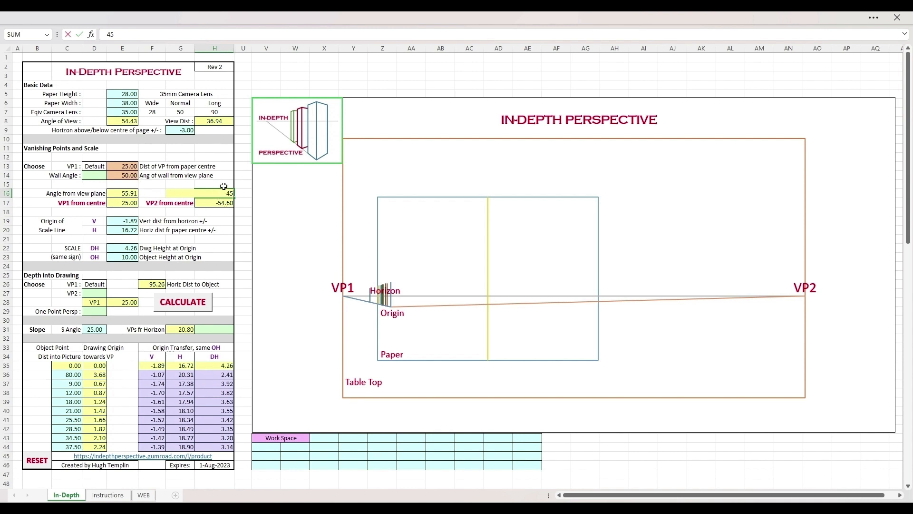
pyautogui.press('Return')
pyautogui.click(95, 179)
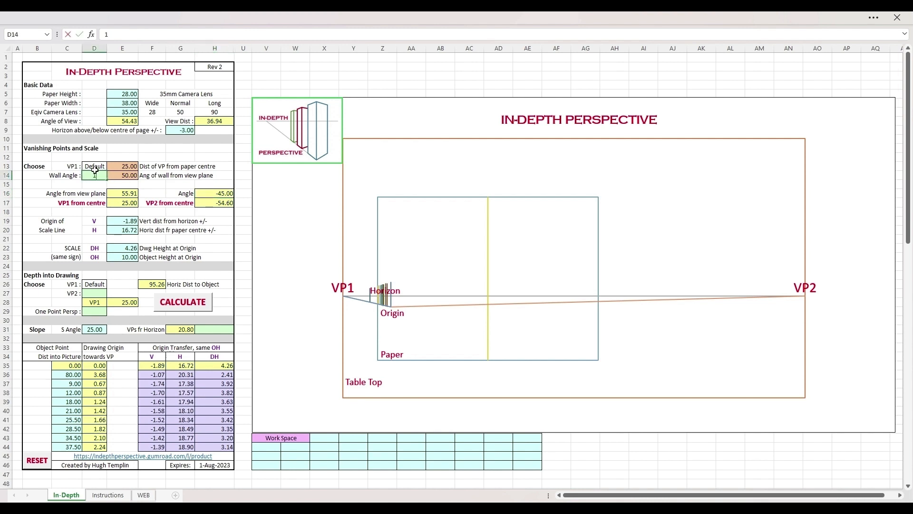
pyautogui.press('Return')
pyautogui.press('Return')
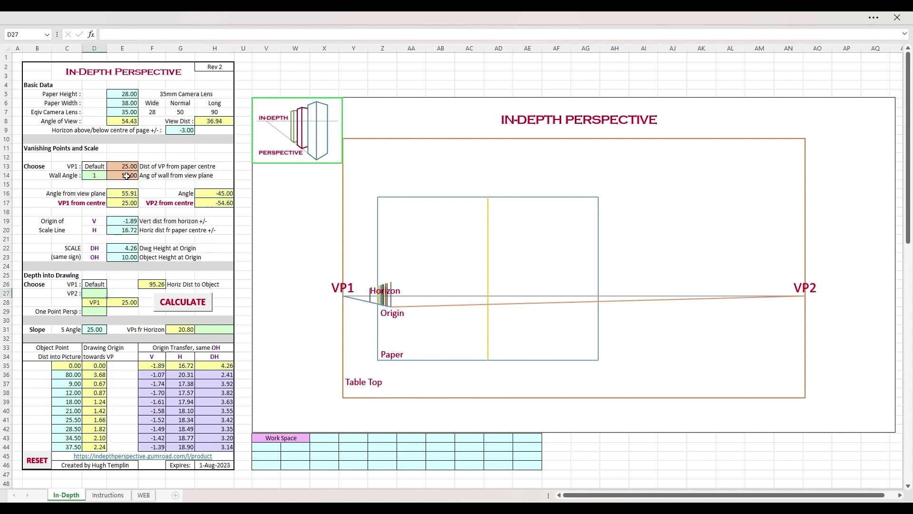
pyautogui.click(123, 178)
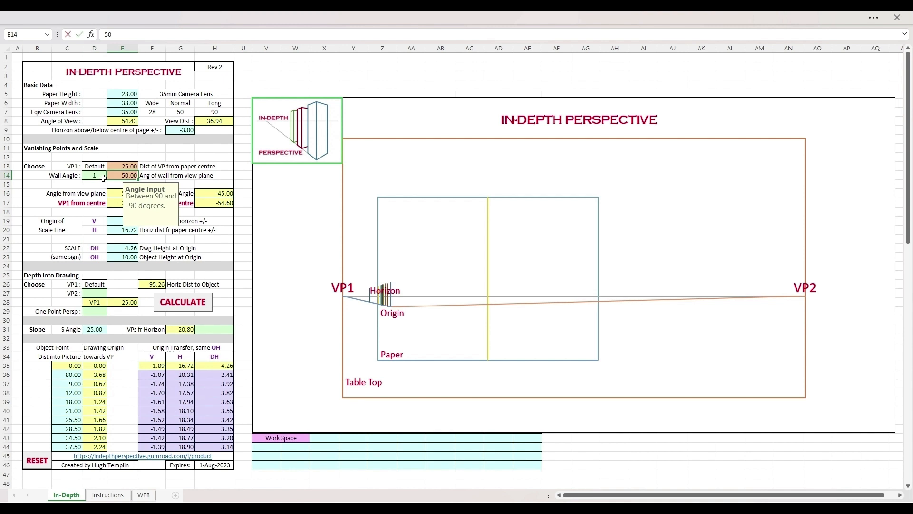
pyautogui.write('-45')
pyautogui.press('Return')
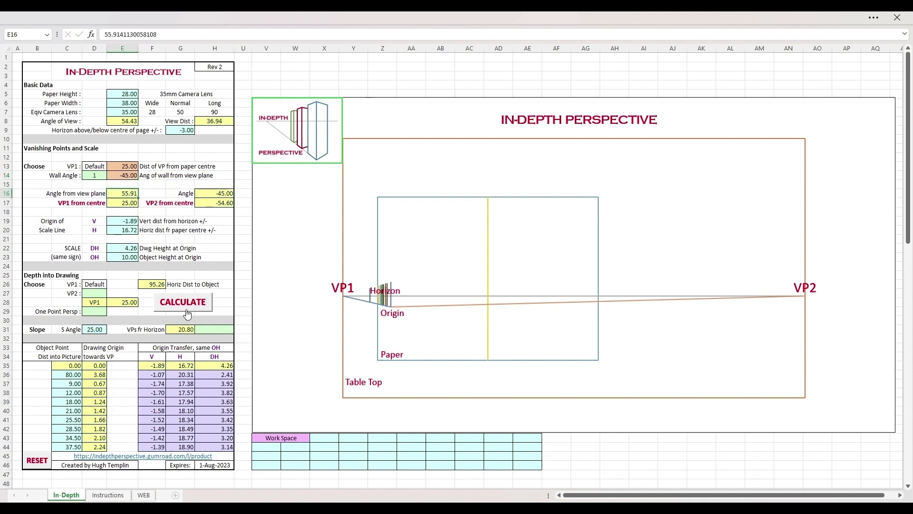
pyautogui.click(187, 307)
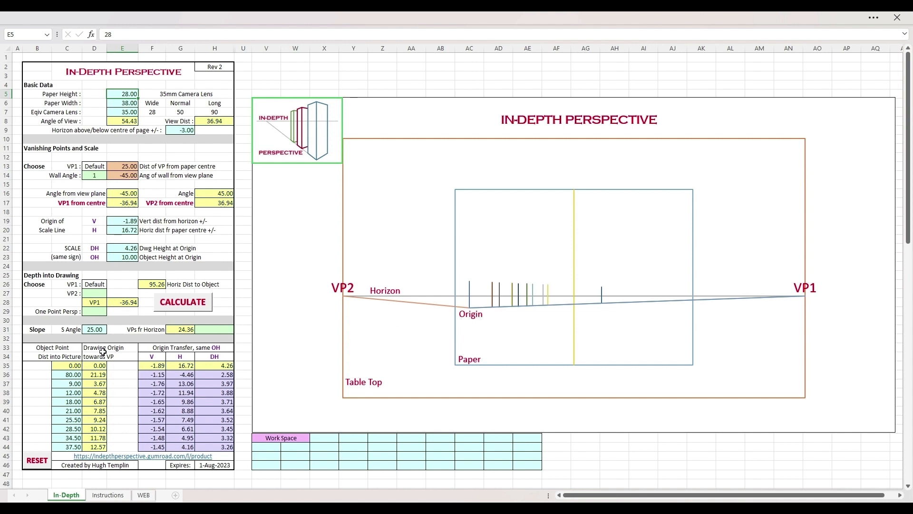
# Set the slope's S Angle to 10, enable the slope vanishing point by entering 1 beside VPs fr Horizon, and recalculate the diagram.
pyautogui.click(91, 335)
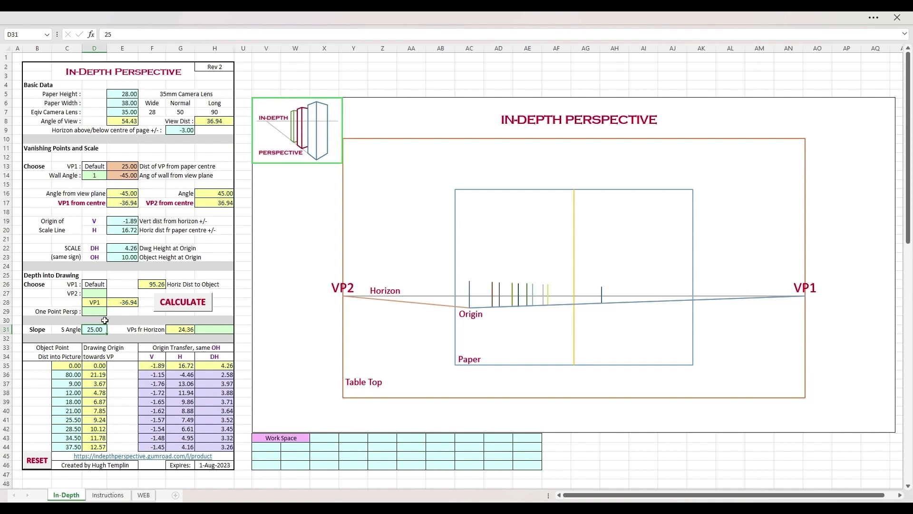
pyautogui.write('10')
pyautogui.press('Return')
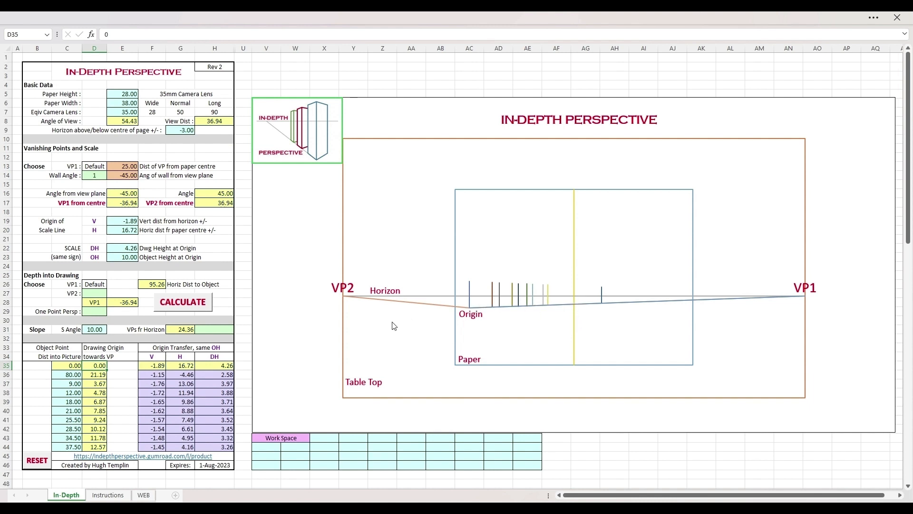
pyautogui.click(101, 331)
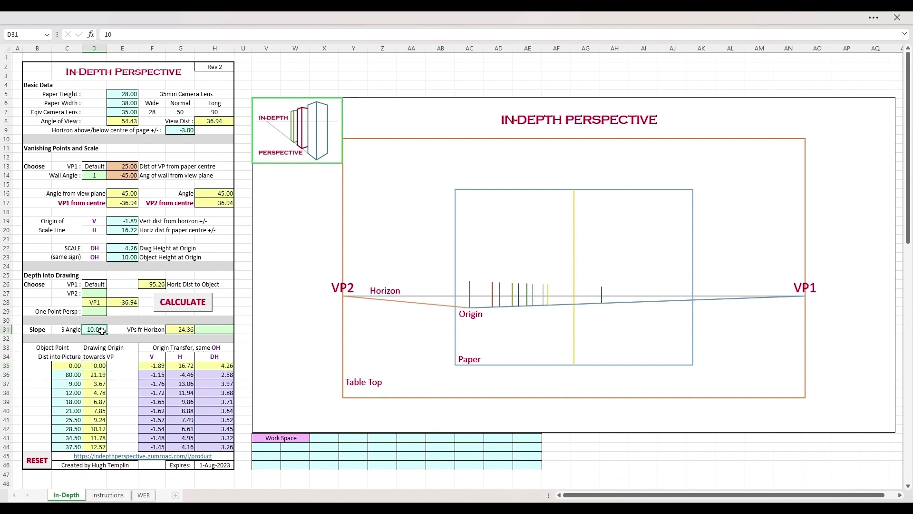
pyautogui.click(219, 333)
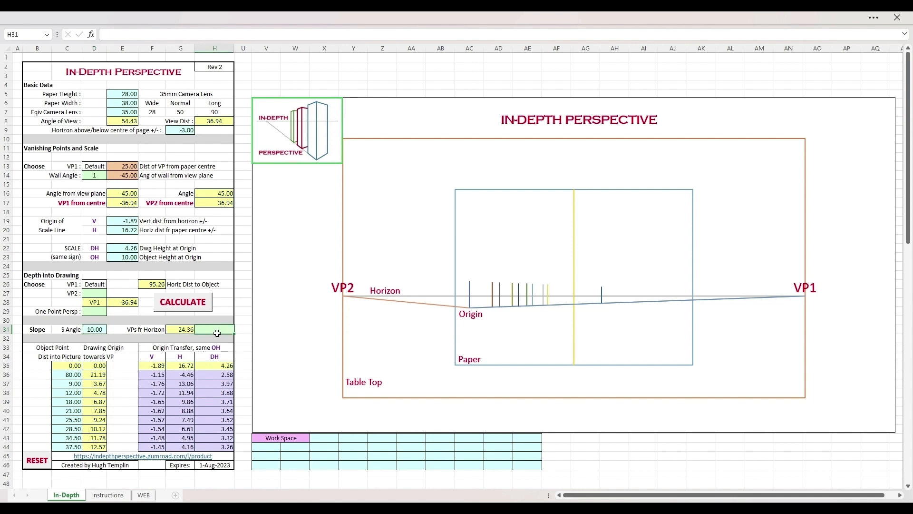
pyautogui.write('1')
pyautogui.press('Return')
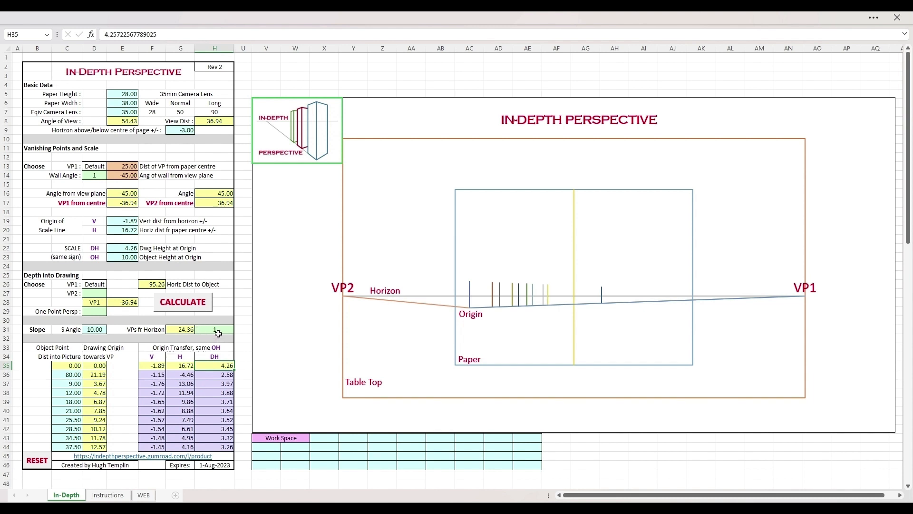
pyautogui.click(219, 331)
pyautogui.click(102, 332)
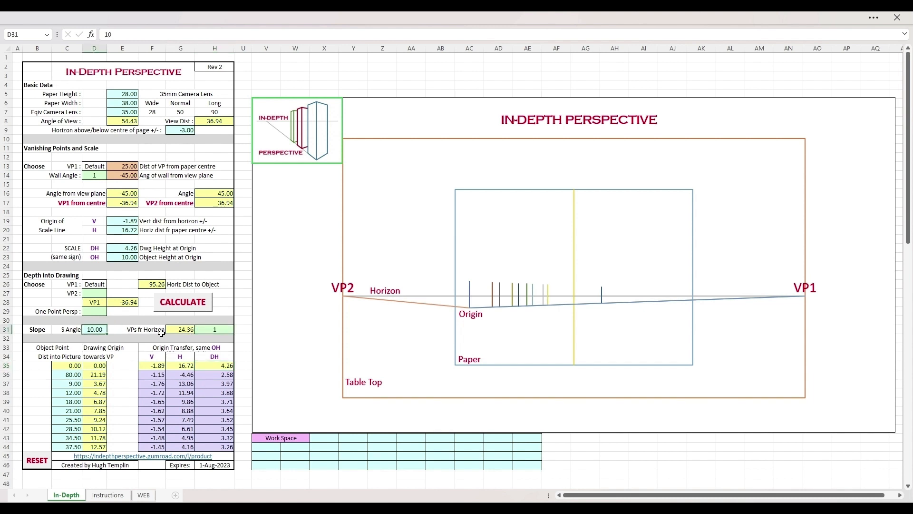
pyautogui.click(184, 308)
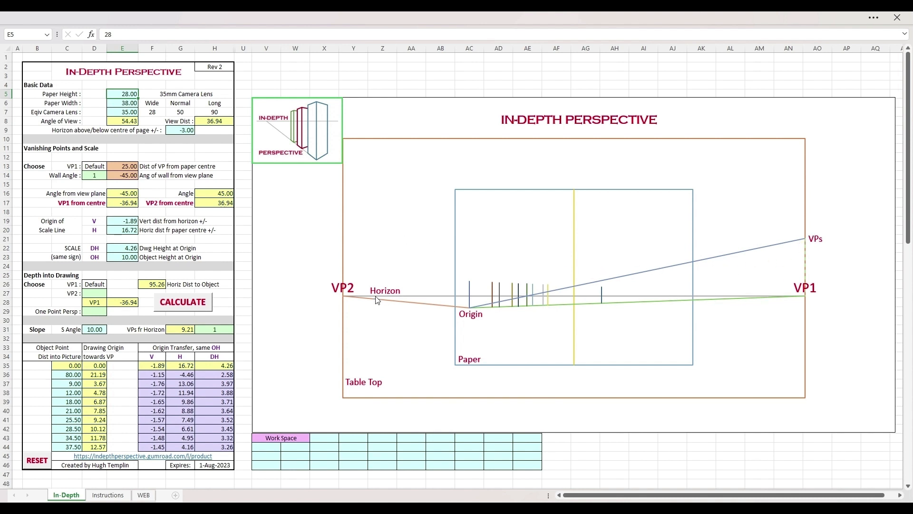
# Try 30 as the slope's S Angle, restore it to 10, and recalculate the diagram for each value.
pyautogui.click(98, 331)
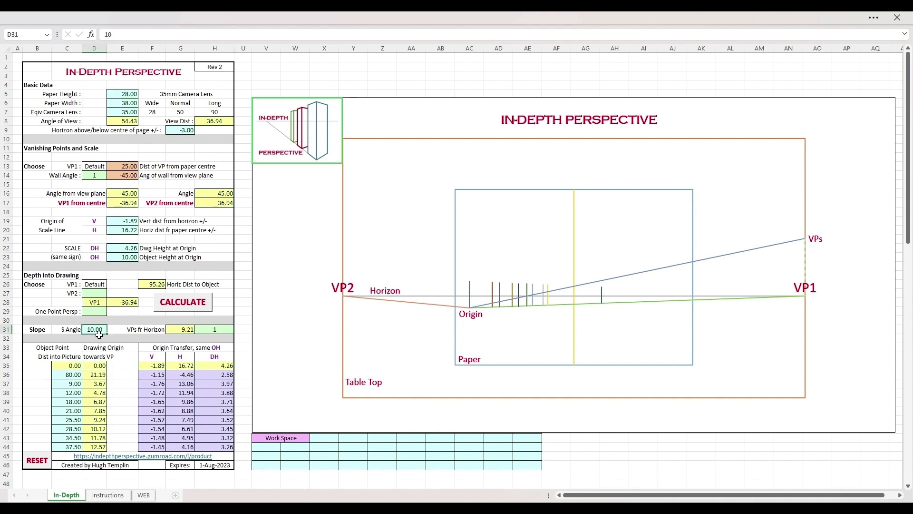
pyautogui.write('30')
pyautogui.press('Return')
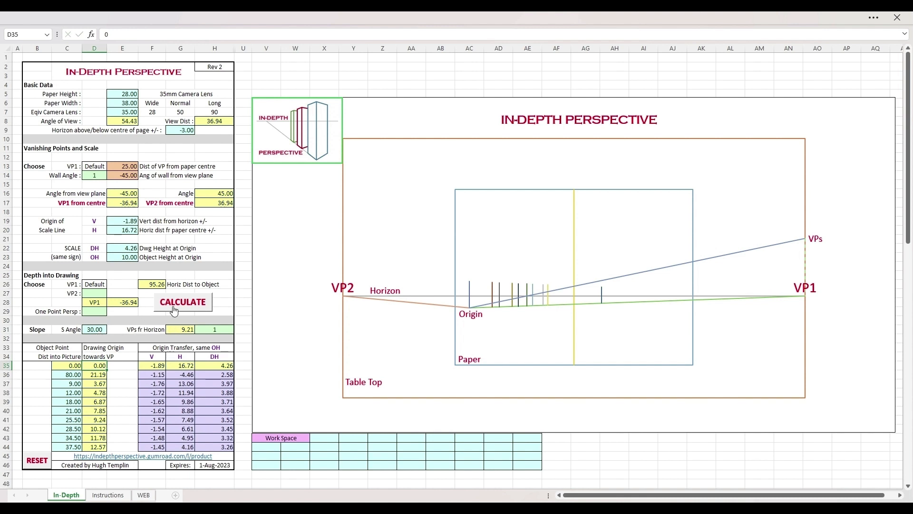
pyautogui.click(176, 307)
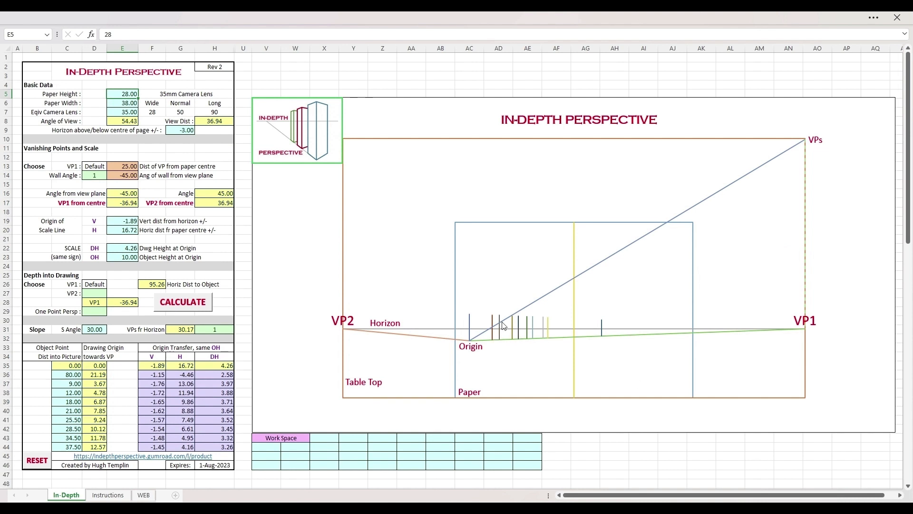
pyautogui.click(97, 332)
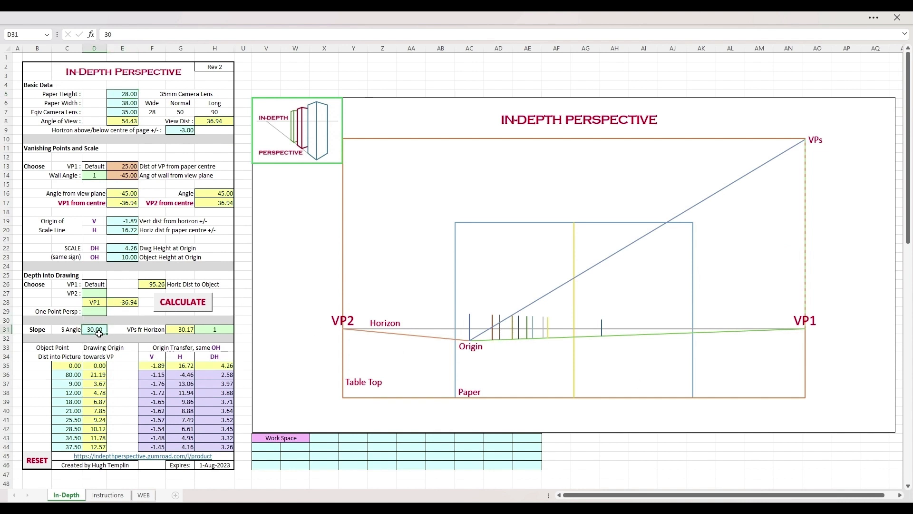
pyautogui.write('10')
pyautogui.press('Return')
pyautogui.click(209, 309)
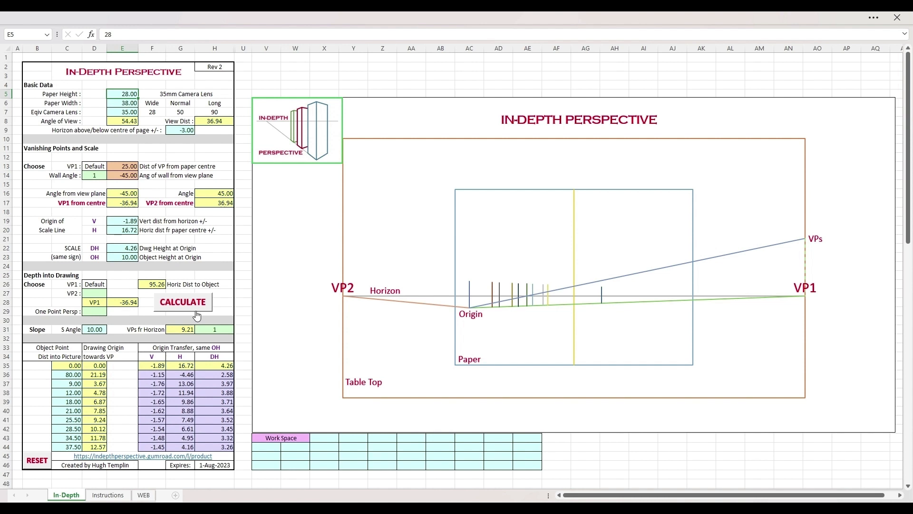
# Recalculate the diagram with an equivalent camera lens of 28, reset the sheet to its default inputs and recalculate again.
pyautogui.click(196, 310)
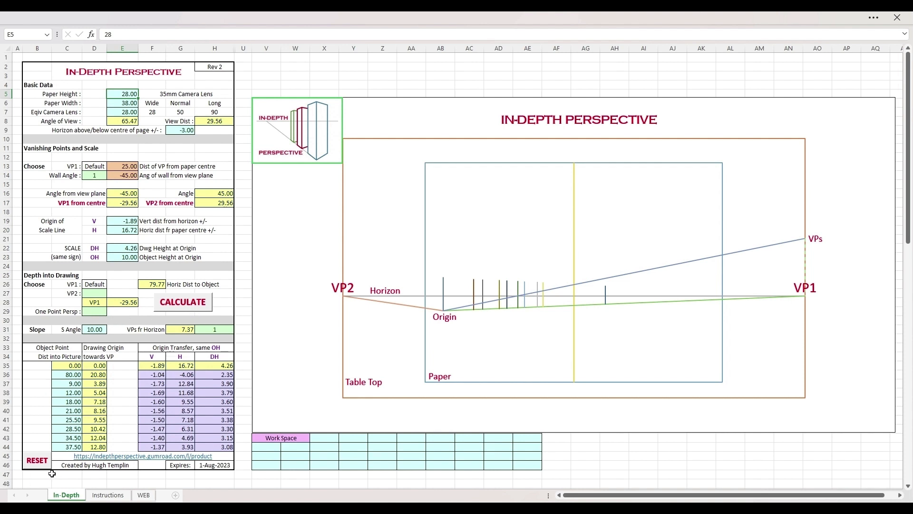
pyautogui.click(42, 461)
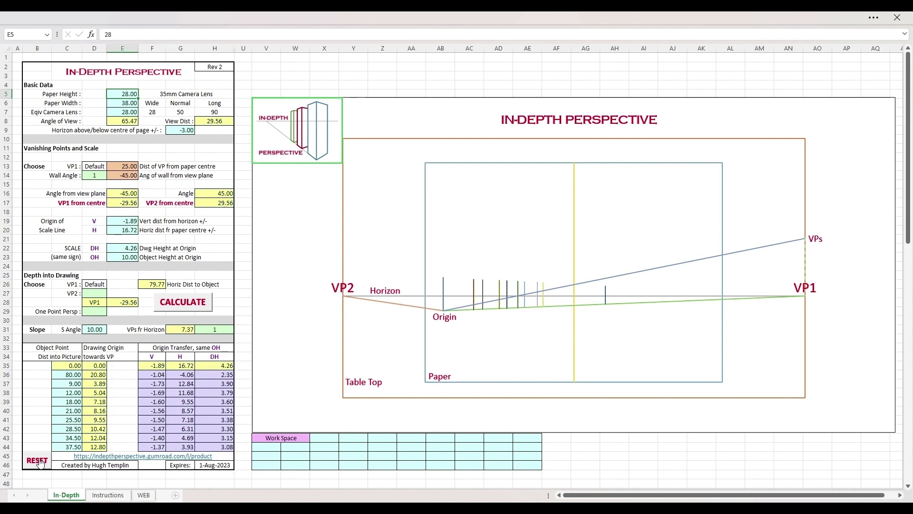
pyautogui.click(177, 306)
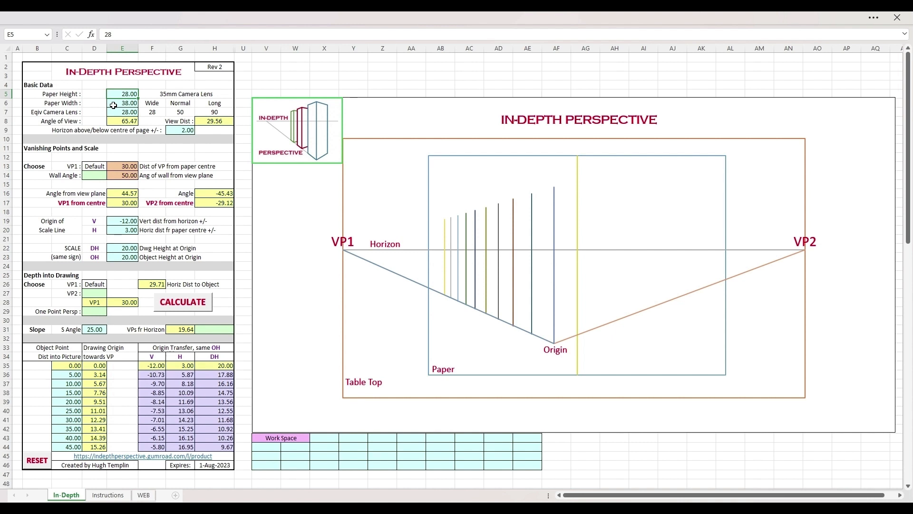
# Set the scale line origin's vertical distance V from the horizon to 10 and recalculate the diagram.
pyautogui.click(129, 115)
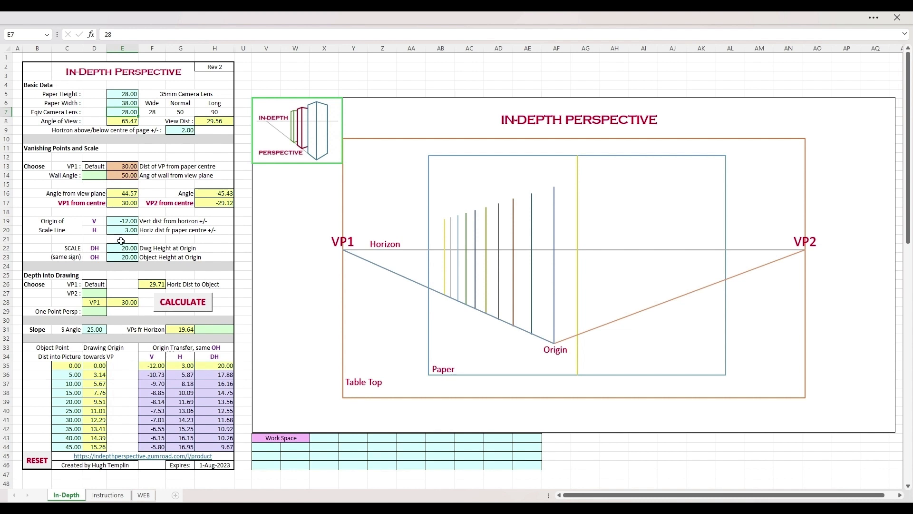
pyautogui.click(128, 223)
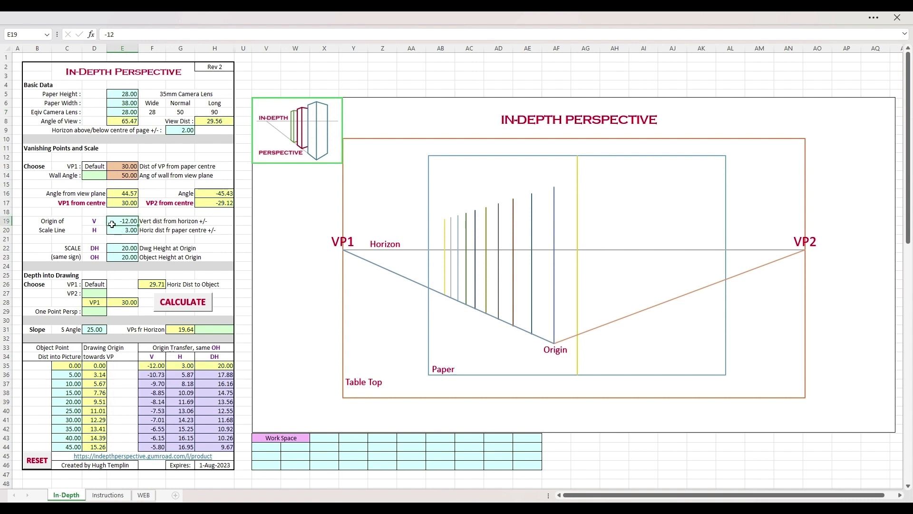
pyautogui.write('10')
pyautogui.press('Return')
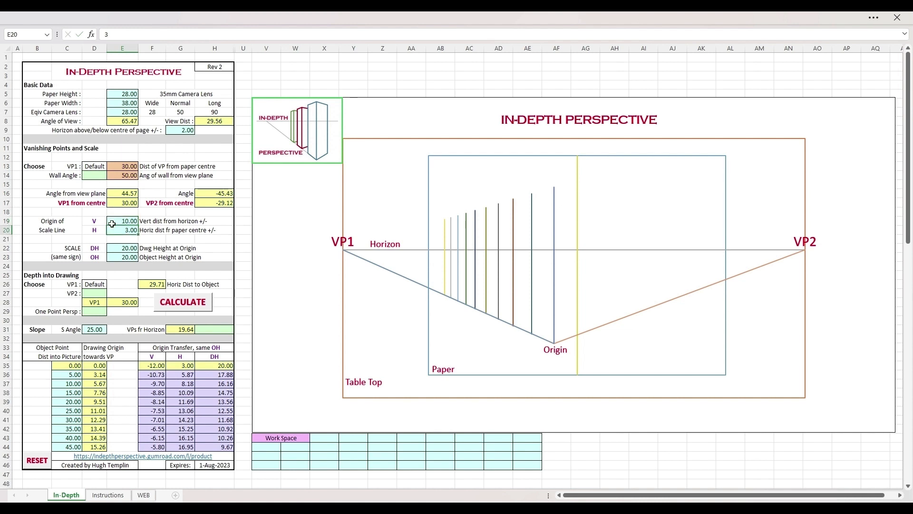
pyautogui.click(201, 309)
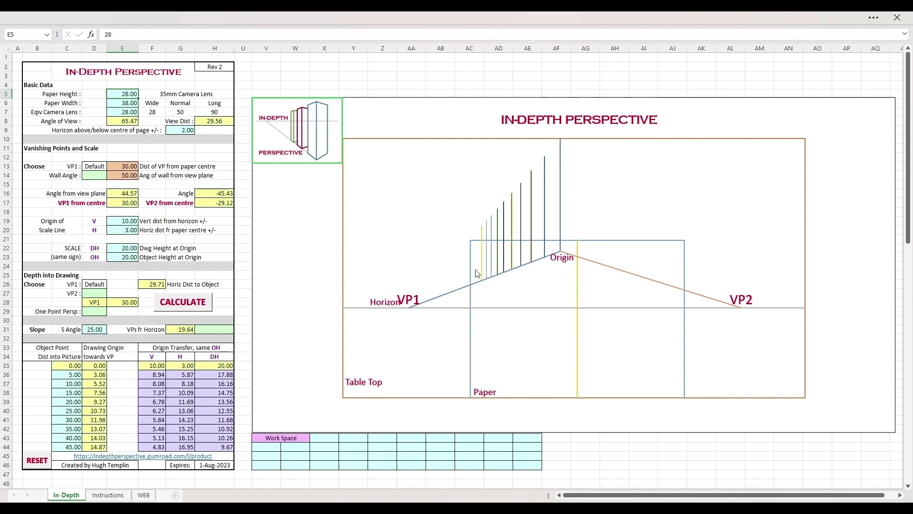
# Set the drawing height DH at the origin to -20 and recalculate the diagram.
pyautogui.click(121, 251)
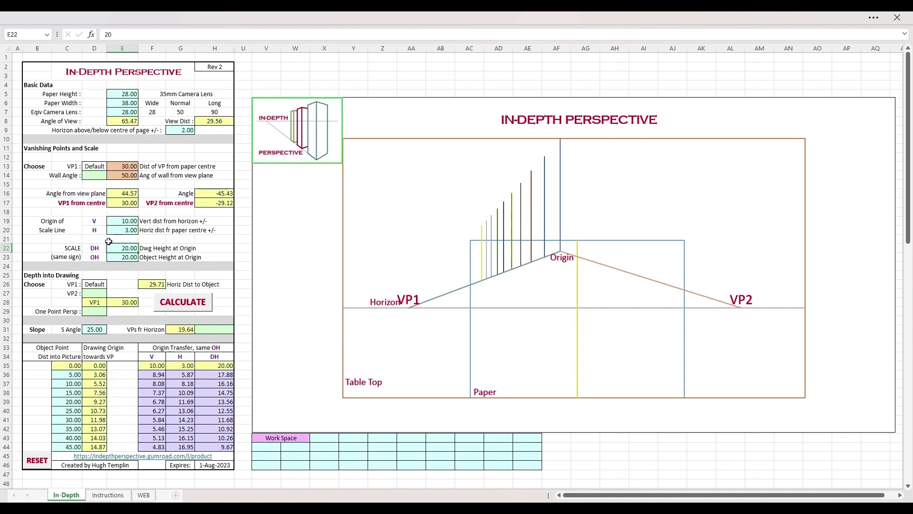
pyautogui.write('-20')
pyautogui.press('Return')
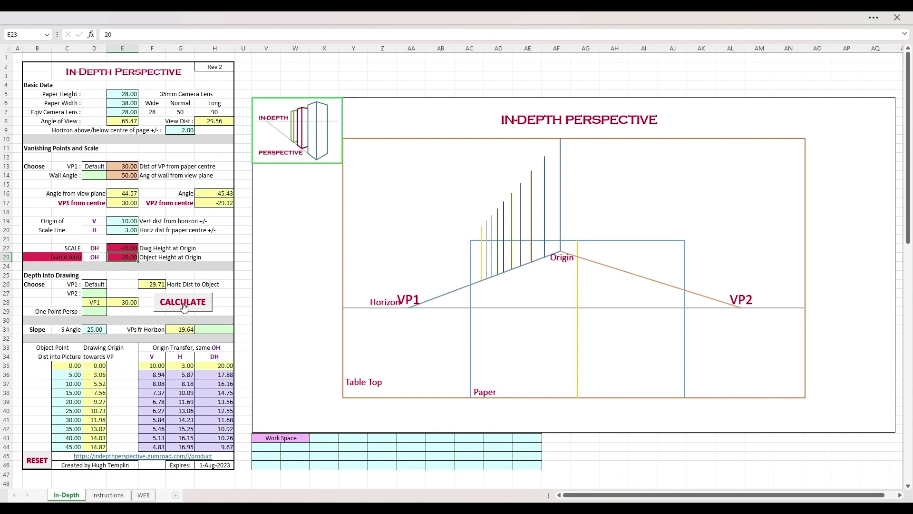
pyautogui.click(184, 302)
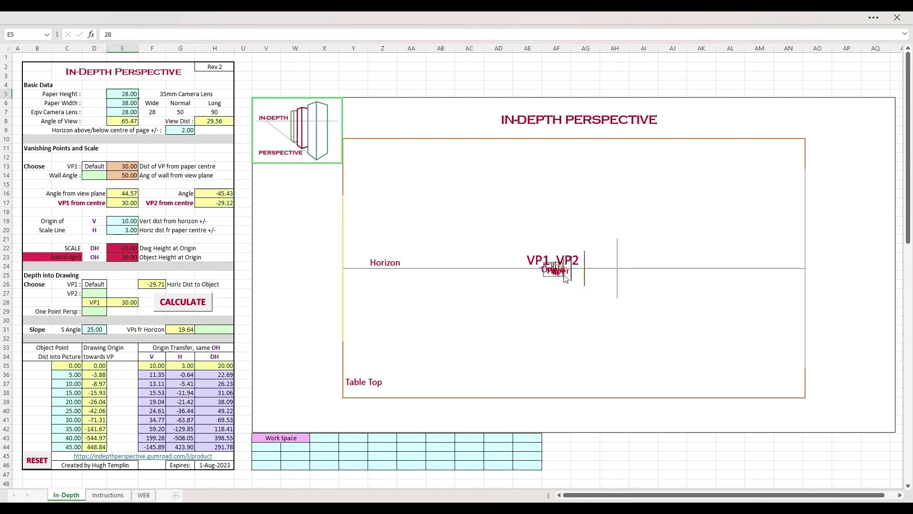
# Set the object height OH at the origin to -20 and recalculate the diagram to draw the scale line downward.
pyautogui.click(114, 259)
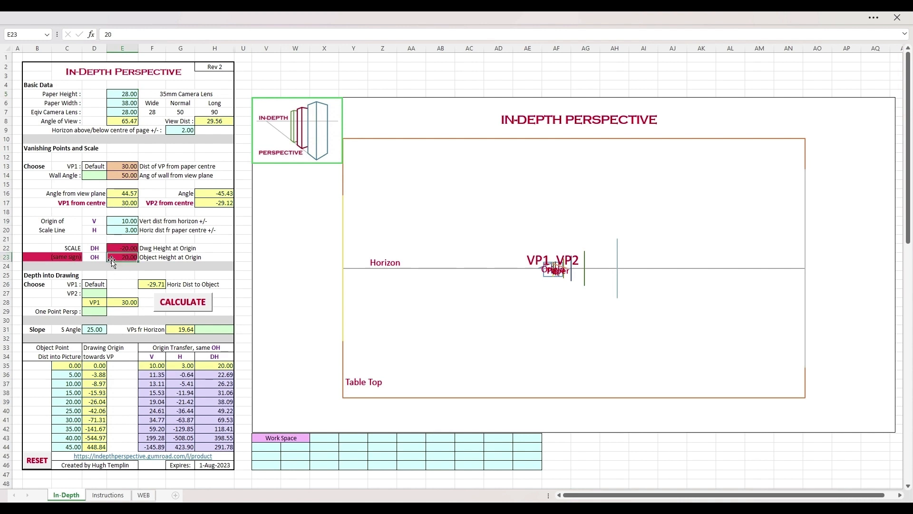
pyautogui.write('-20')
pyautogui.press('Return')
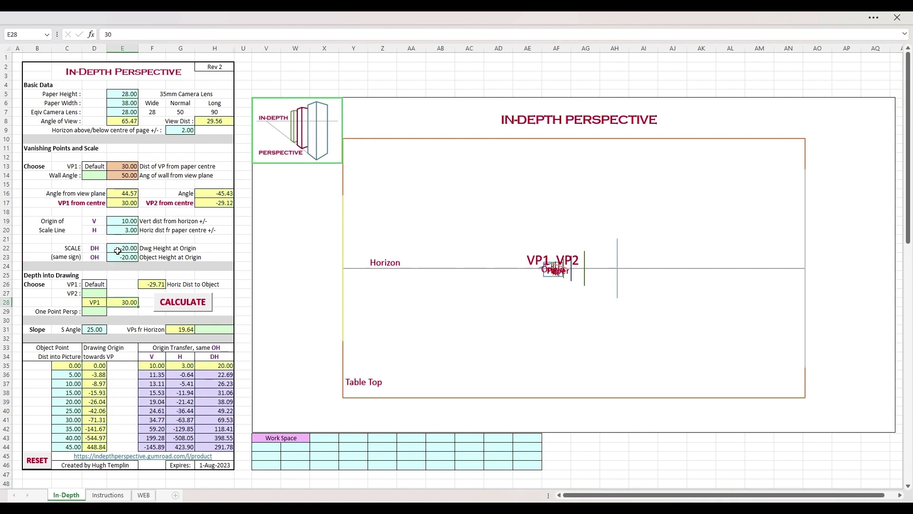
pyautogui.click(198, 306)
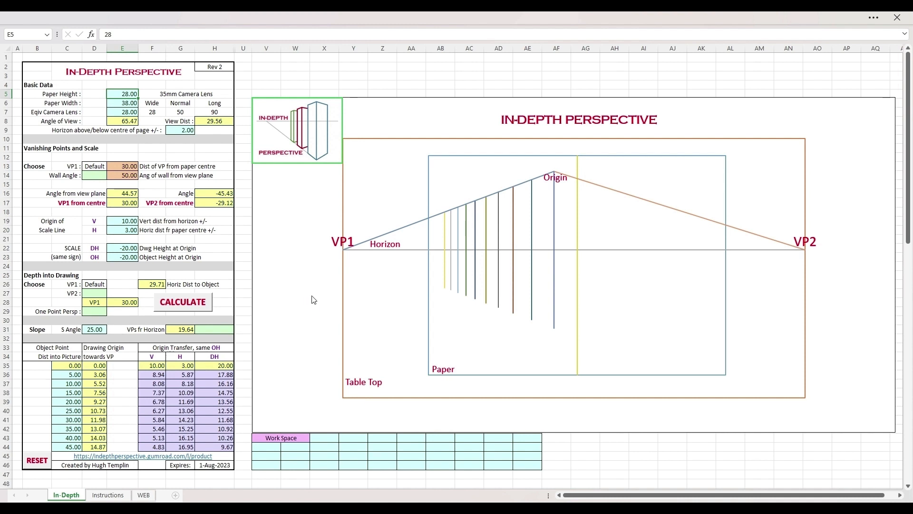
pyautogui.click(122, 261)
pyautogui.click(124, 249)
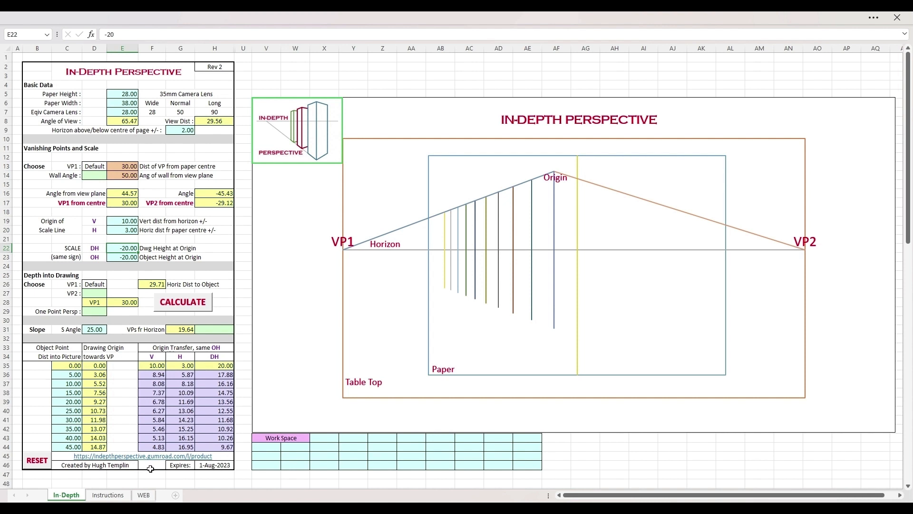
# View the WEB sheet, return to the In-Depth sheet, and reset its inputs to the defaults with a recalculated diagram.
pyautogui.click(144, 496)
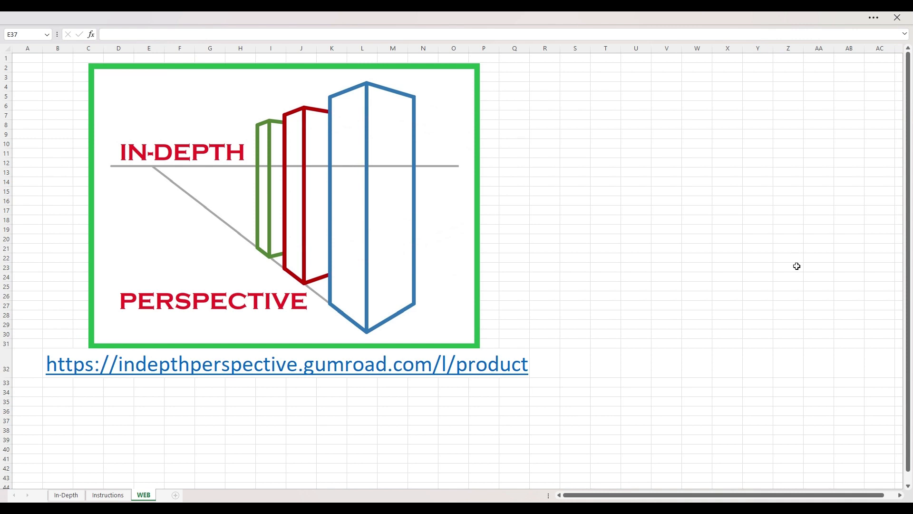
pyautogui.click(66, 495)
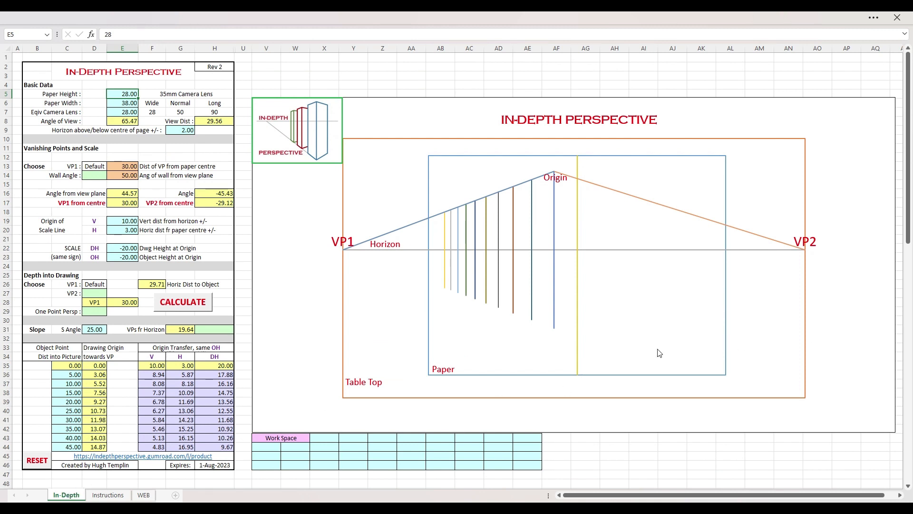
pyautogui.click(31, 465)
pyautogui.click(171, 308)
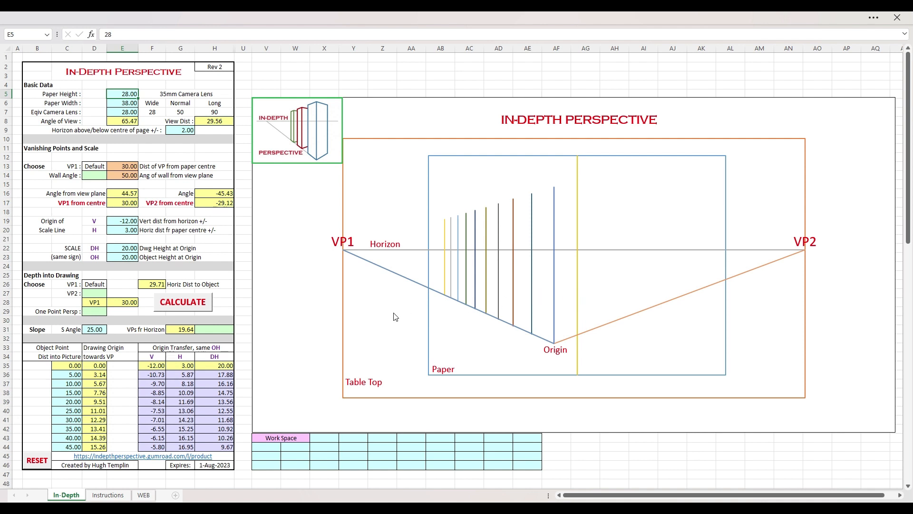
# Set the scale line origin's horizontal distance H to 10 and VP1's distance from the paper centre to 3, and recalculate the diagram.
pyautogui.click(115, 233)
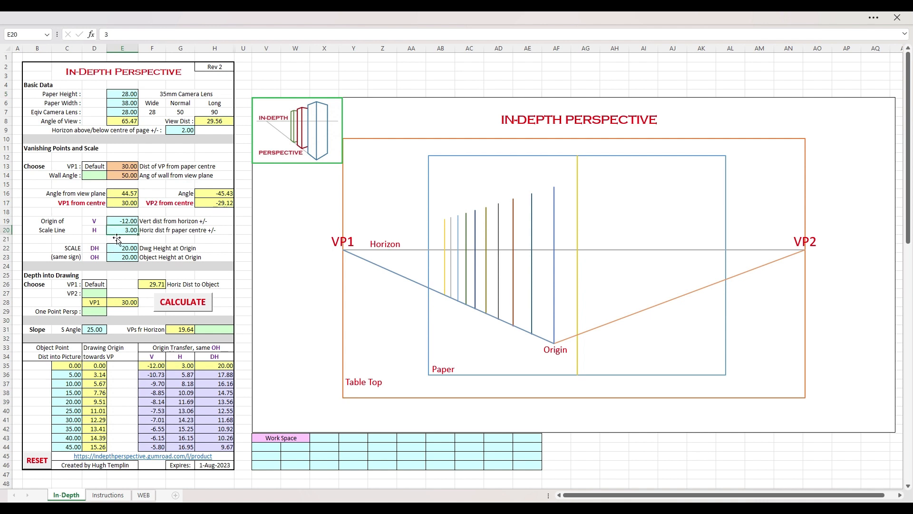
pyautogui.write('10')
pyautogui.press('Return')
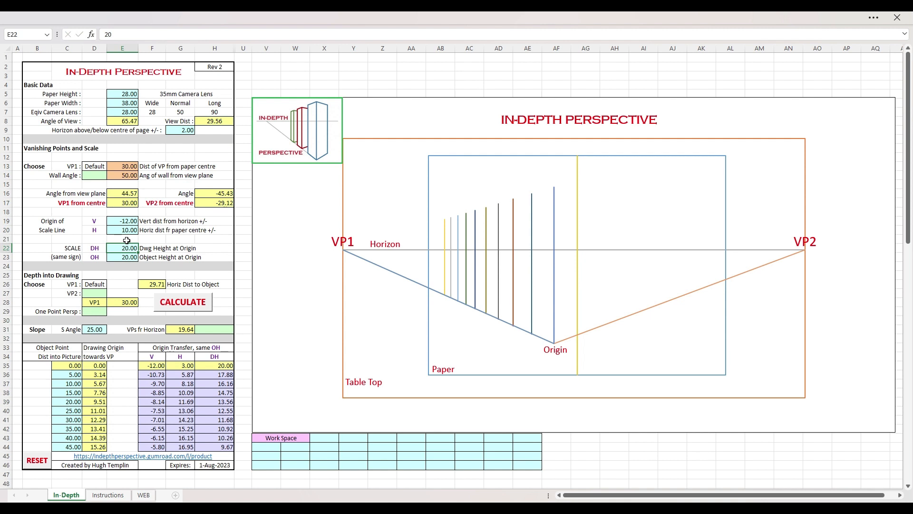
pyautogui.click(127, 169)
pyautogui.write('3')
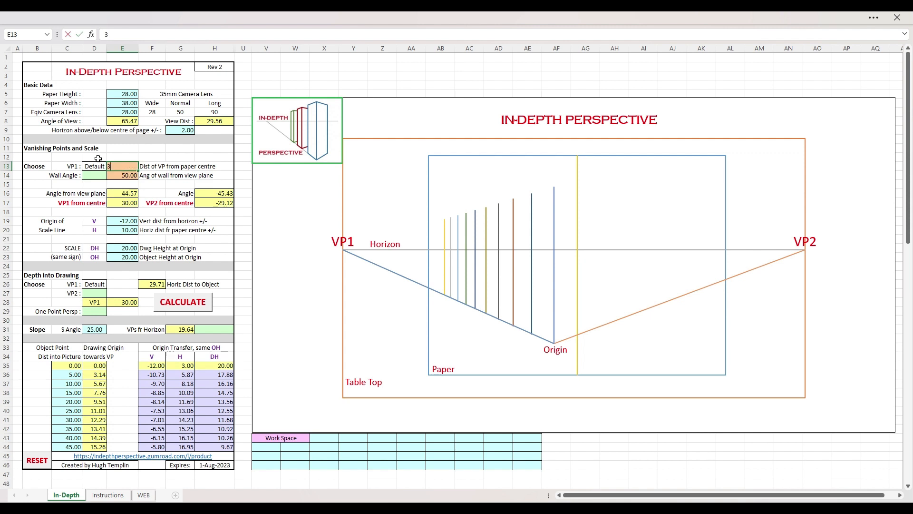
pyautogui.press('Return')
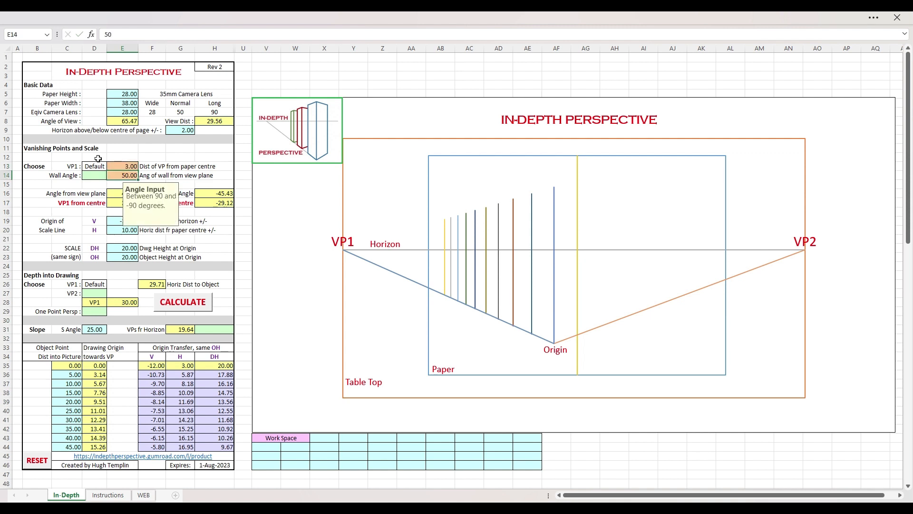
pyautogui.click(199, 304)
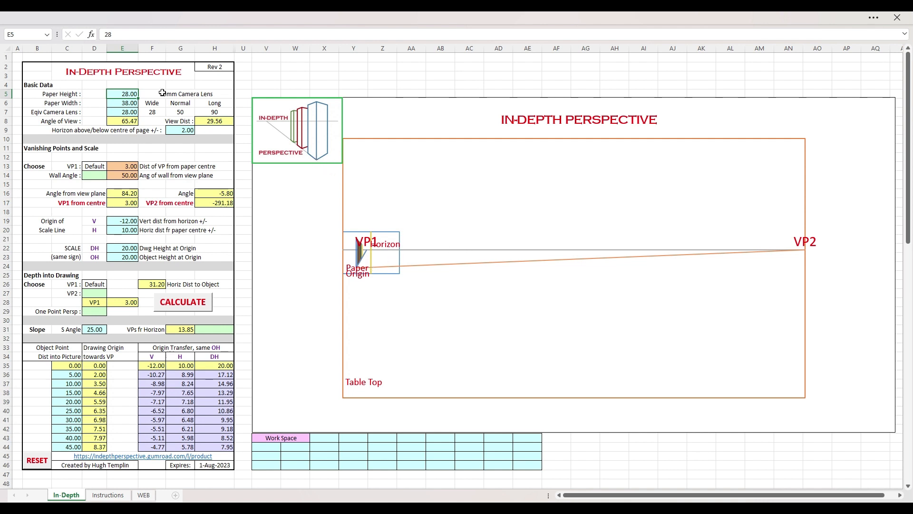
# Set the equivalent camera lens to 15 and recalculate the diagram.
pyautogui.click(122, 114)
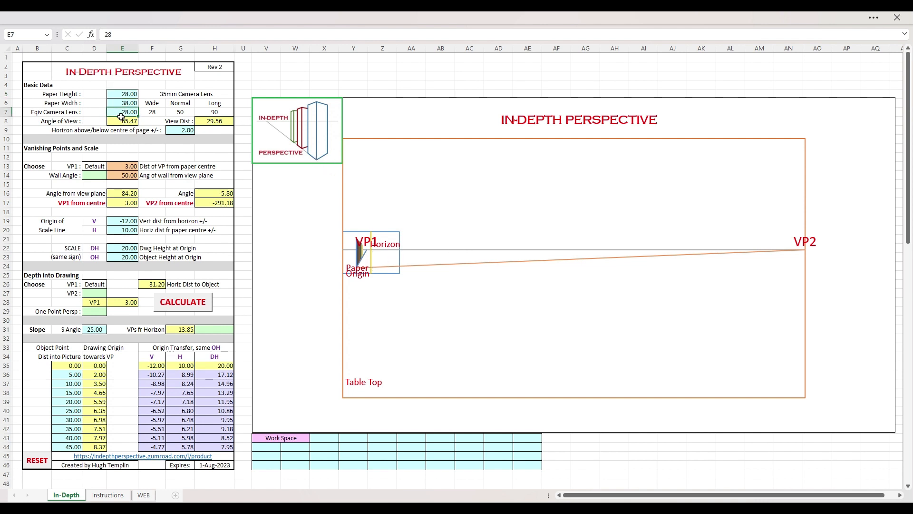
pyautogui.write('15')
pyautogui.press('Return')
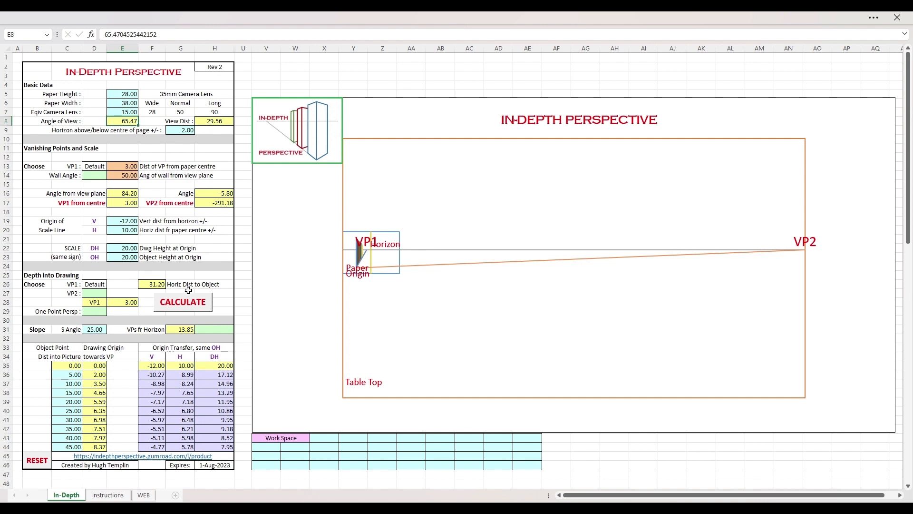
pyautogui.click(199, 308)
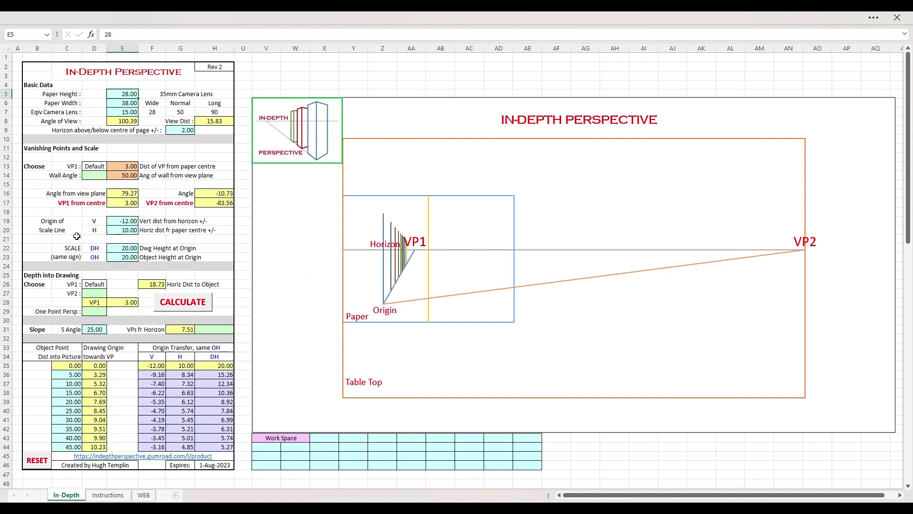
# Choose VP2 for the depth into the drawing by entering 1 beside it, and recalculate the diagram.
pyautogui.click(95, 295)
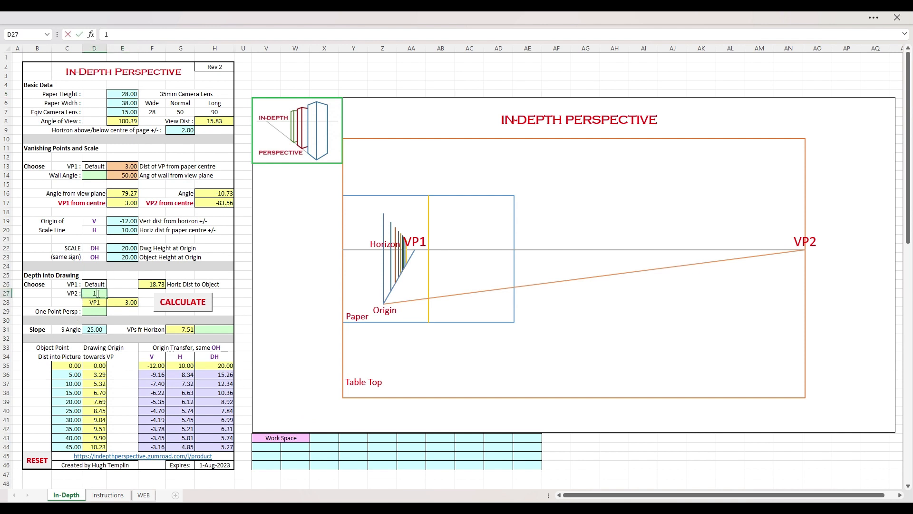
pyautogui.press('Down')
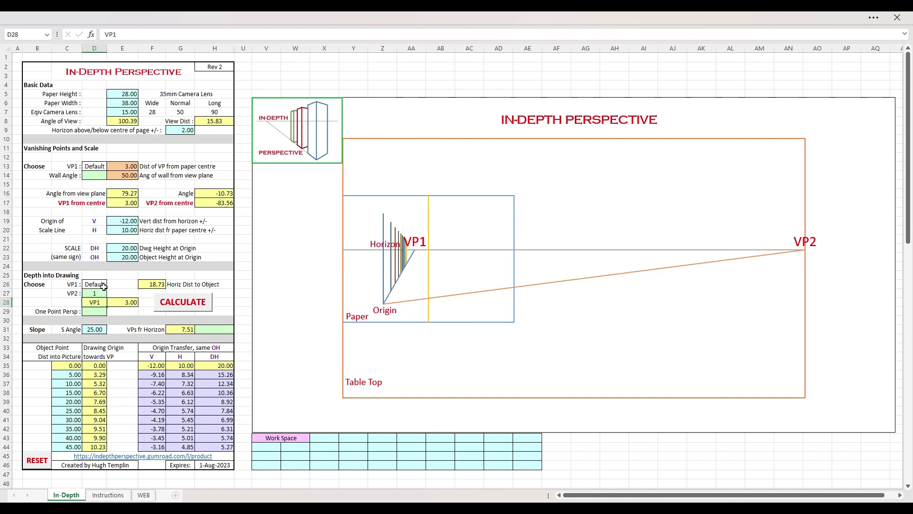
pyautogui.click(181, 308)
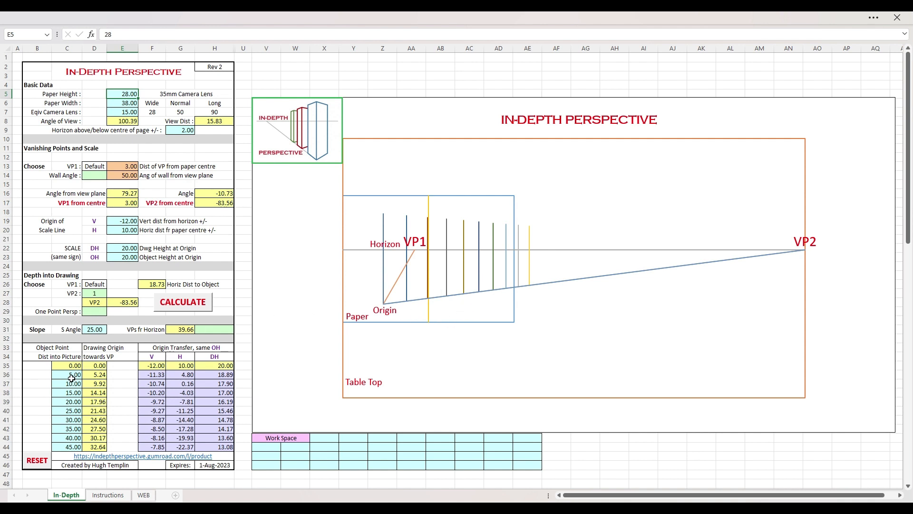
# Clear the object point distances below 0.00, enter -2, -4 and -6 in their place, and recalculate the diagram.
pyautogui.moveTo(71, 376); pyautogui.dragTo(64, 448)
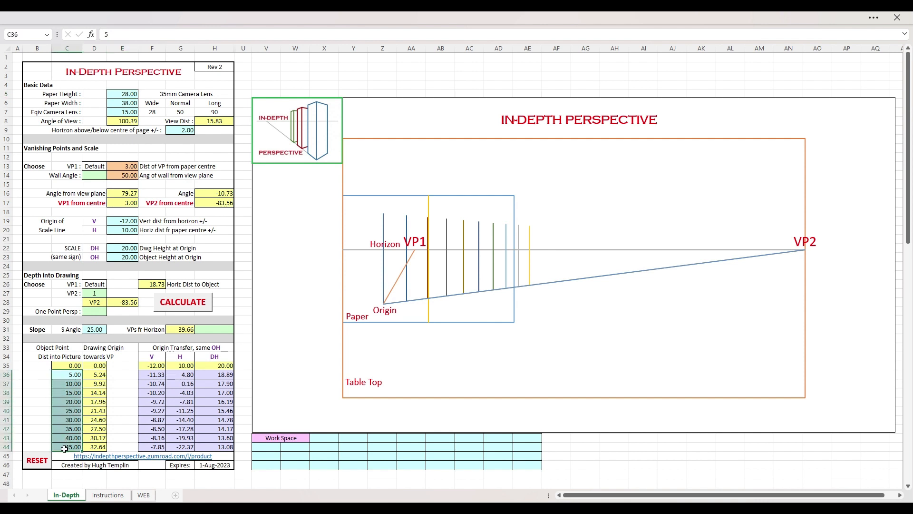
pyautogui.press('Delete')
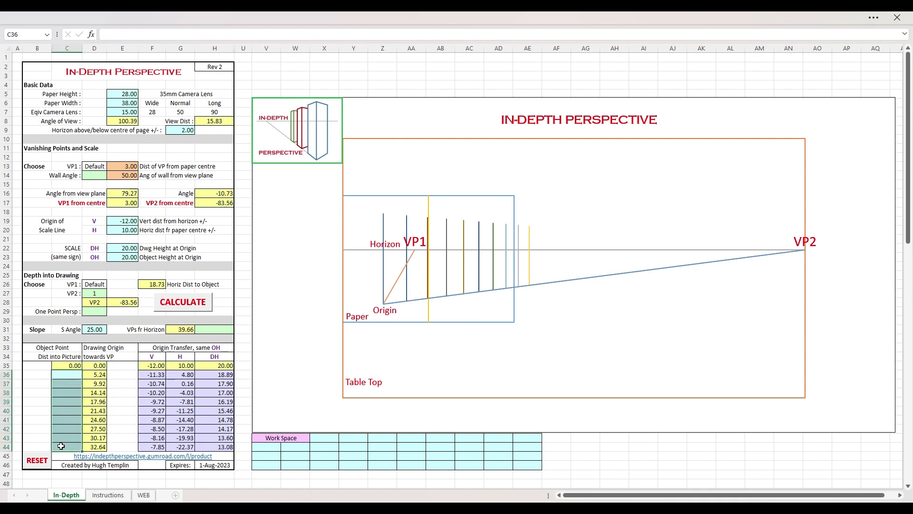
pyautogui.click(71, 377)
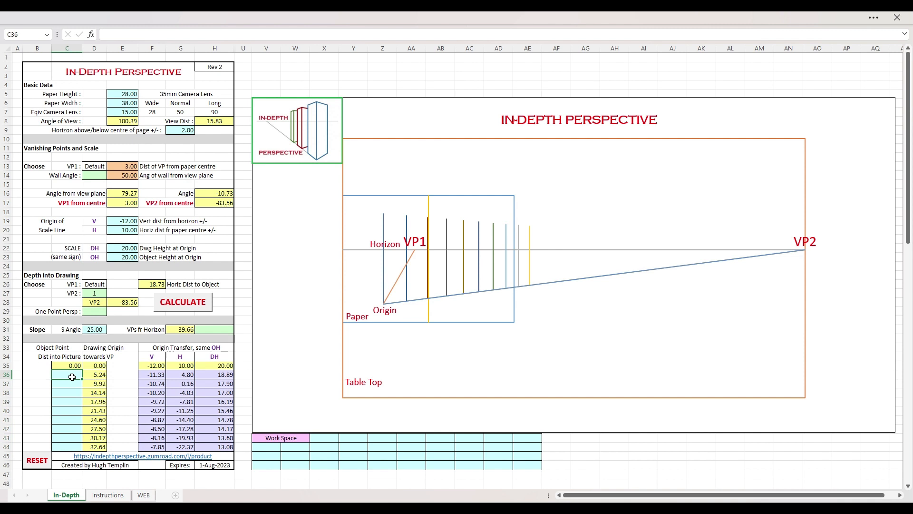
pyautogui.write('-2')
pyautogui.press('Return')
pyautogui.write('-4')
pyautogui.press('Return')
pyautogui.press('Return')
pyautogui.click(195, 303)
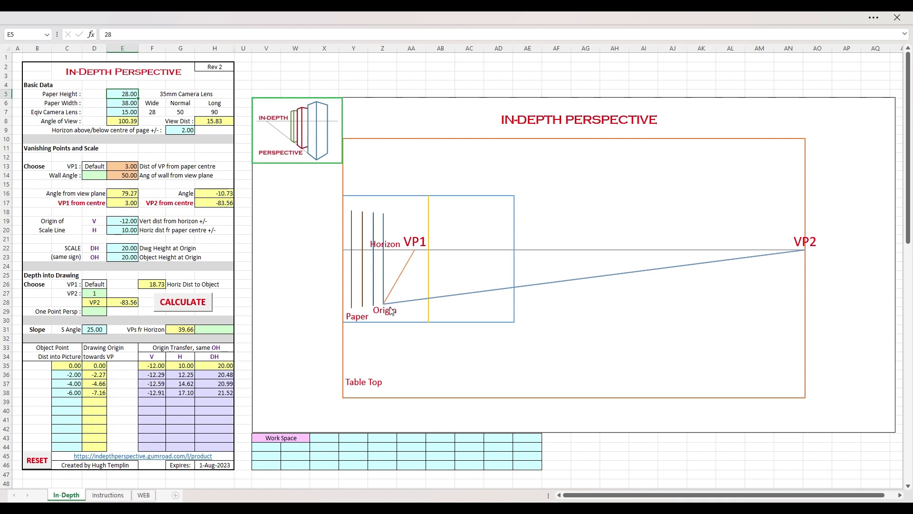
# Open the WEB sheet to view the product logo and link.
pyautogui.click(144, 495)
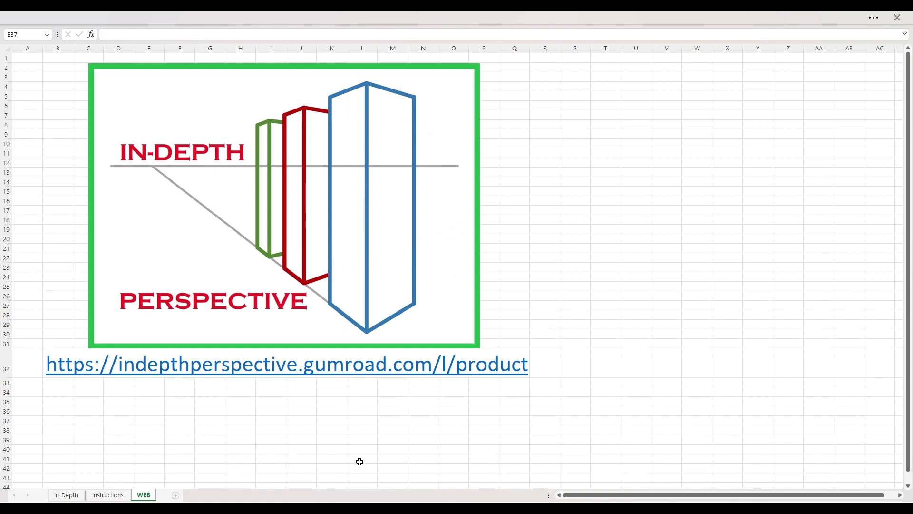